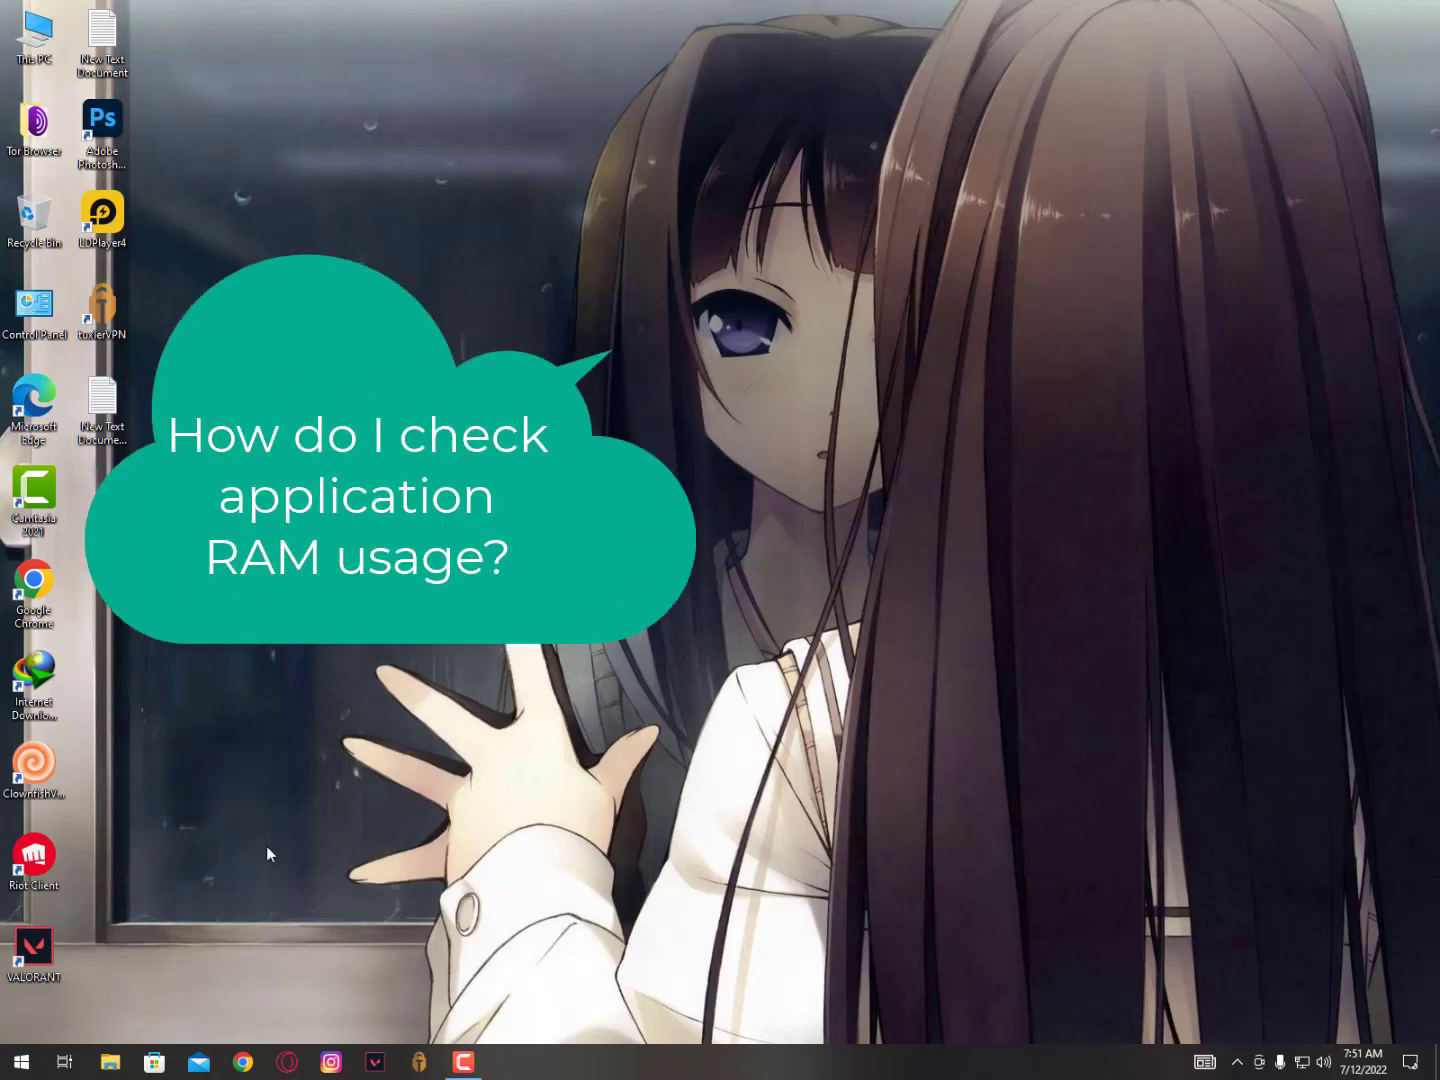
# Open Task Manager from the taskbar and end a Microsoft Edge process.
pyautogui.click(22, 1065)
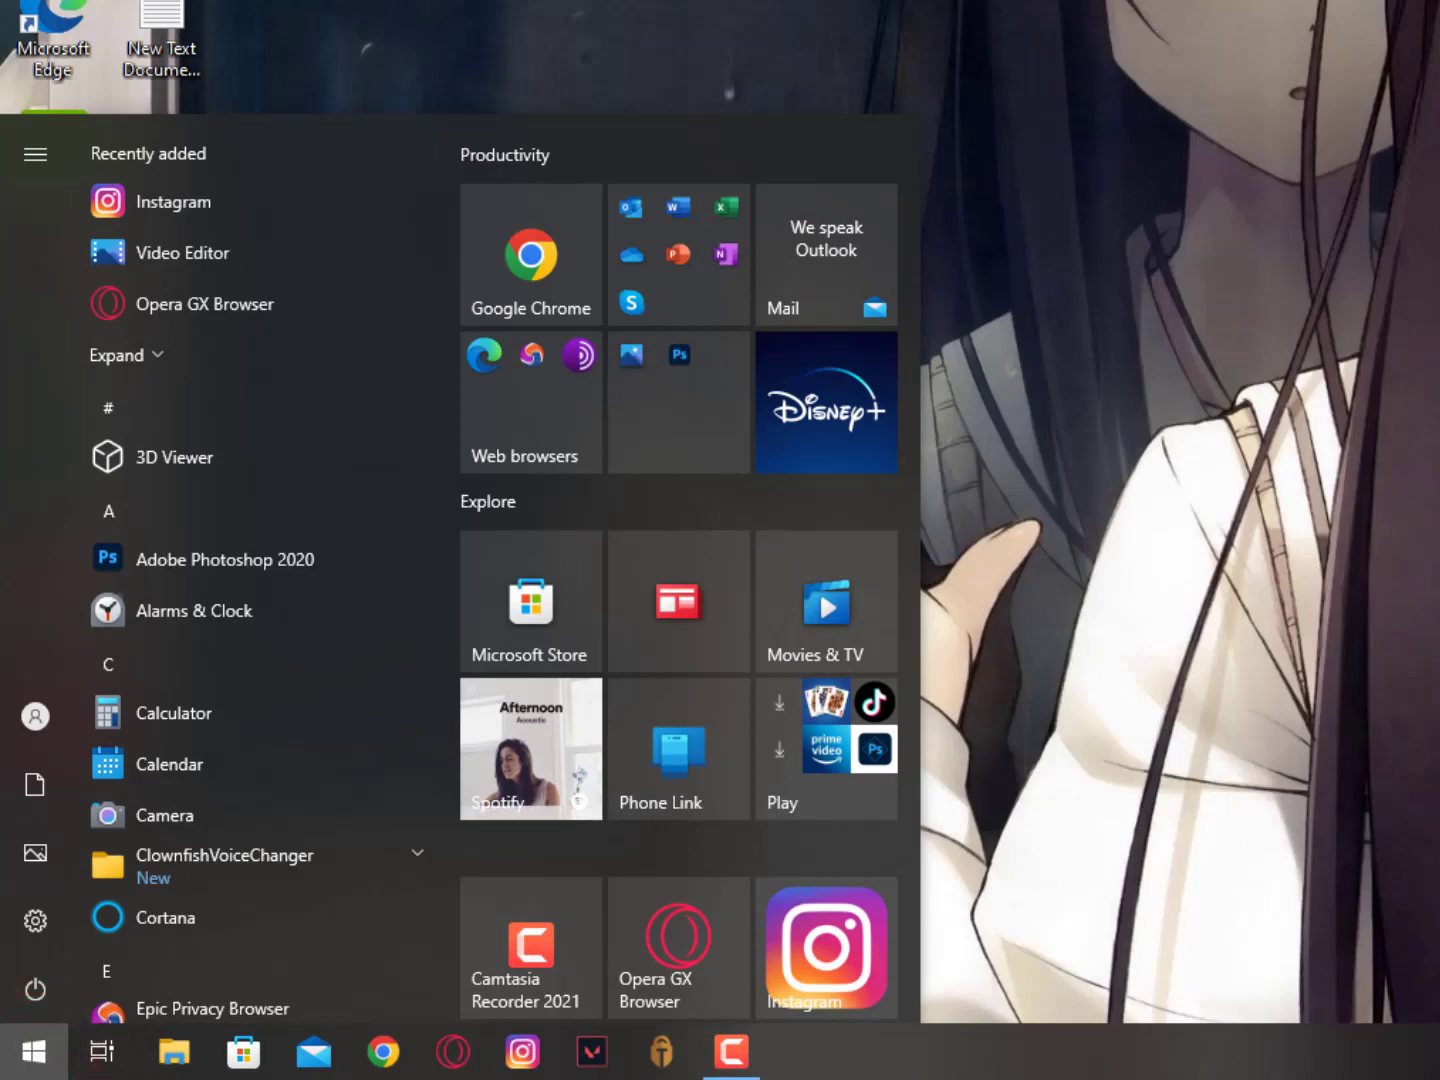
pyautogui.rightClick(1027, 1067)
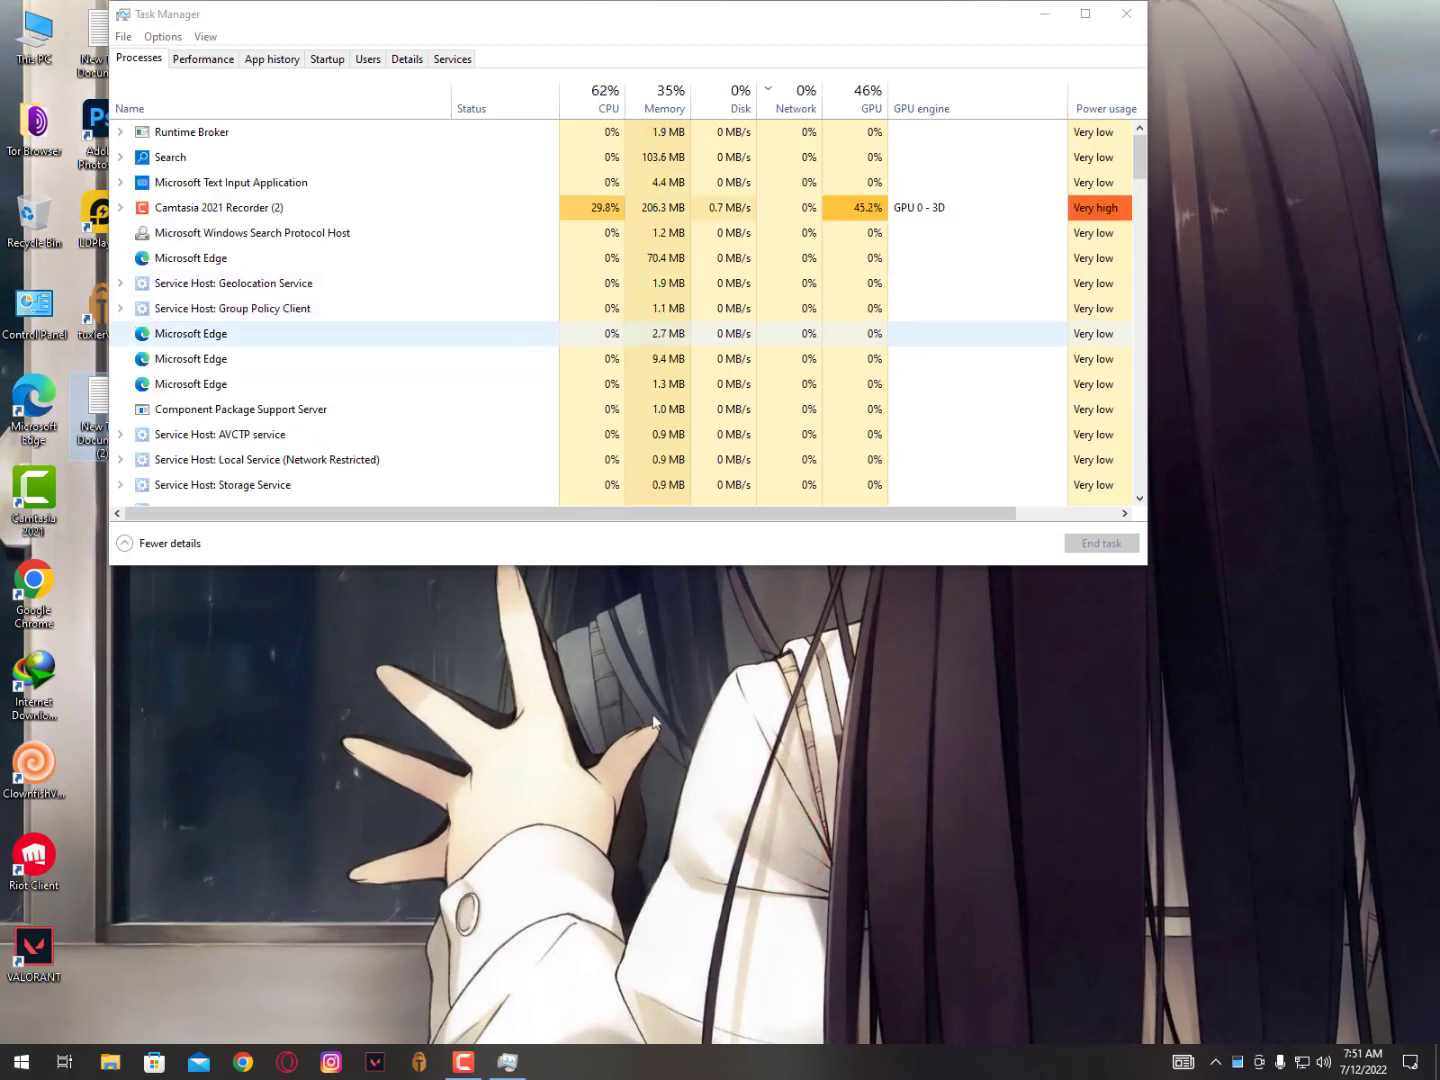
pyautogui.click(233, 278)
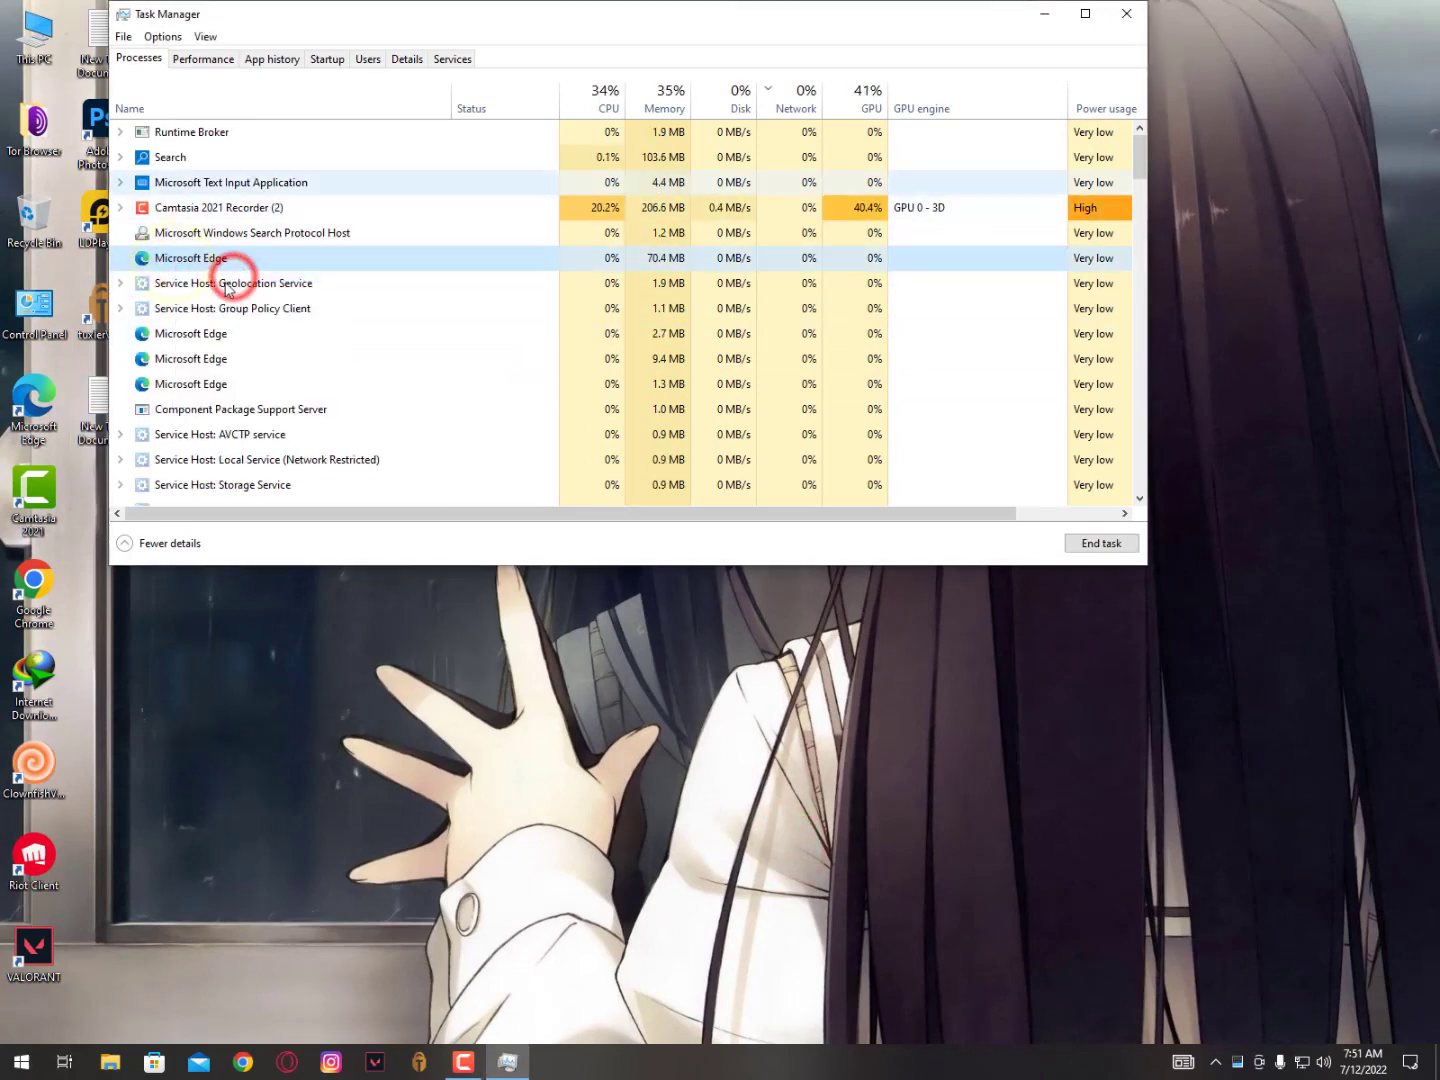
pyautogui.click(193, 311)
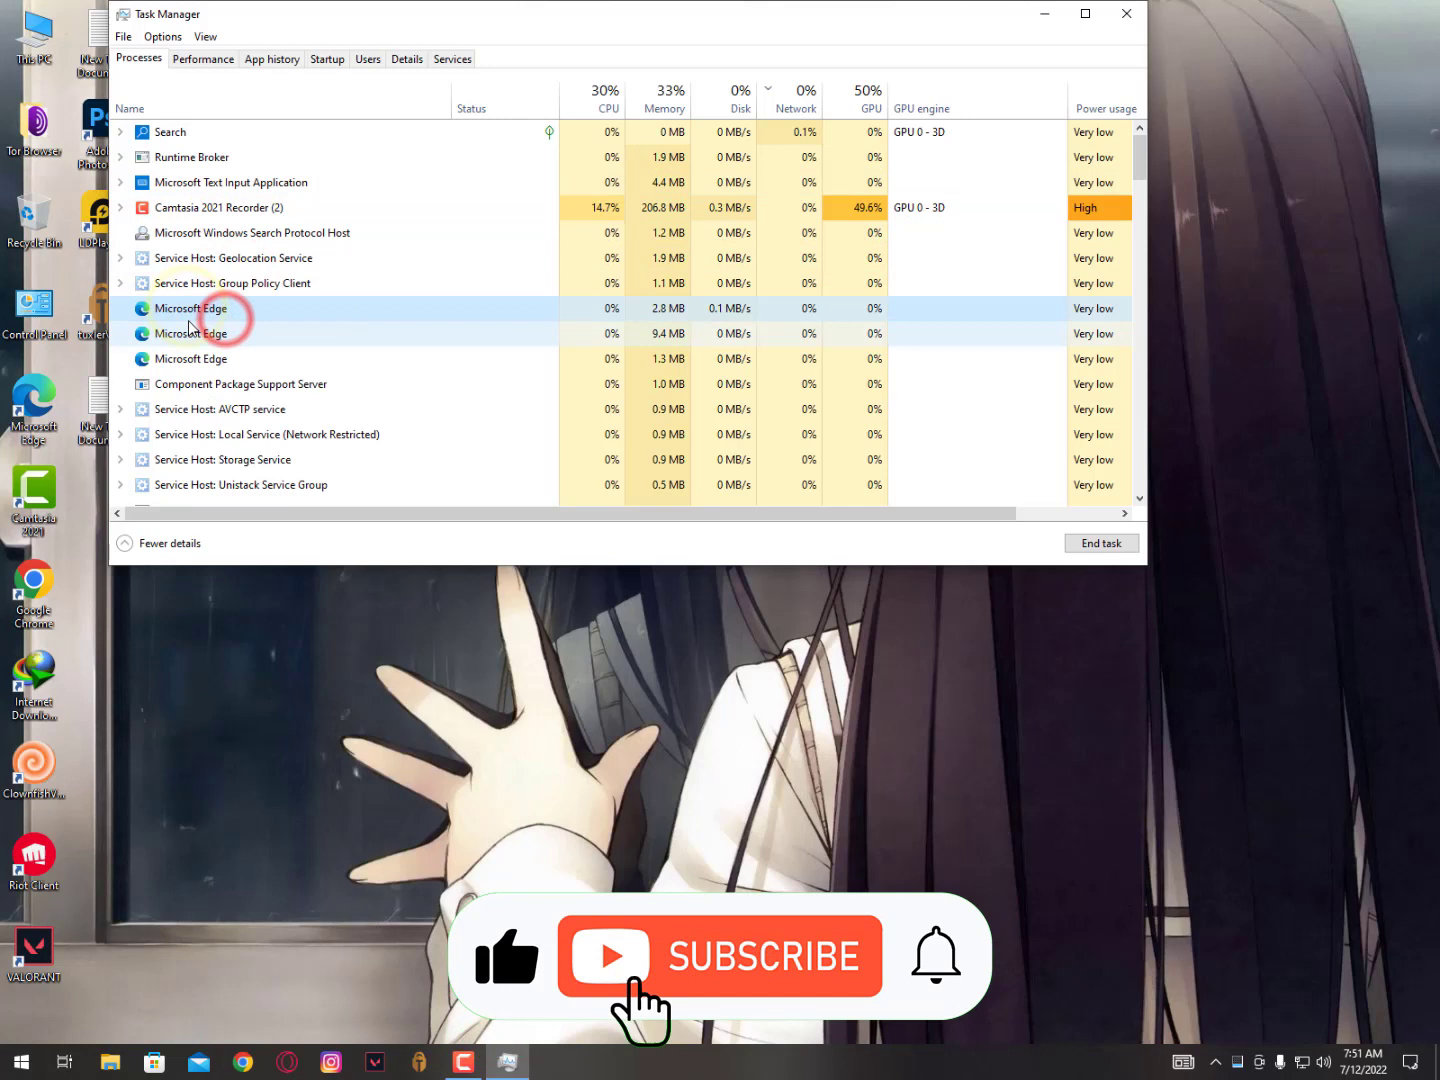
pyautogui.click(199, 331)
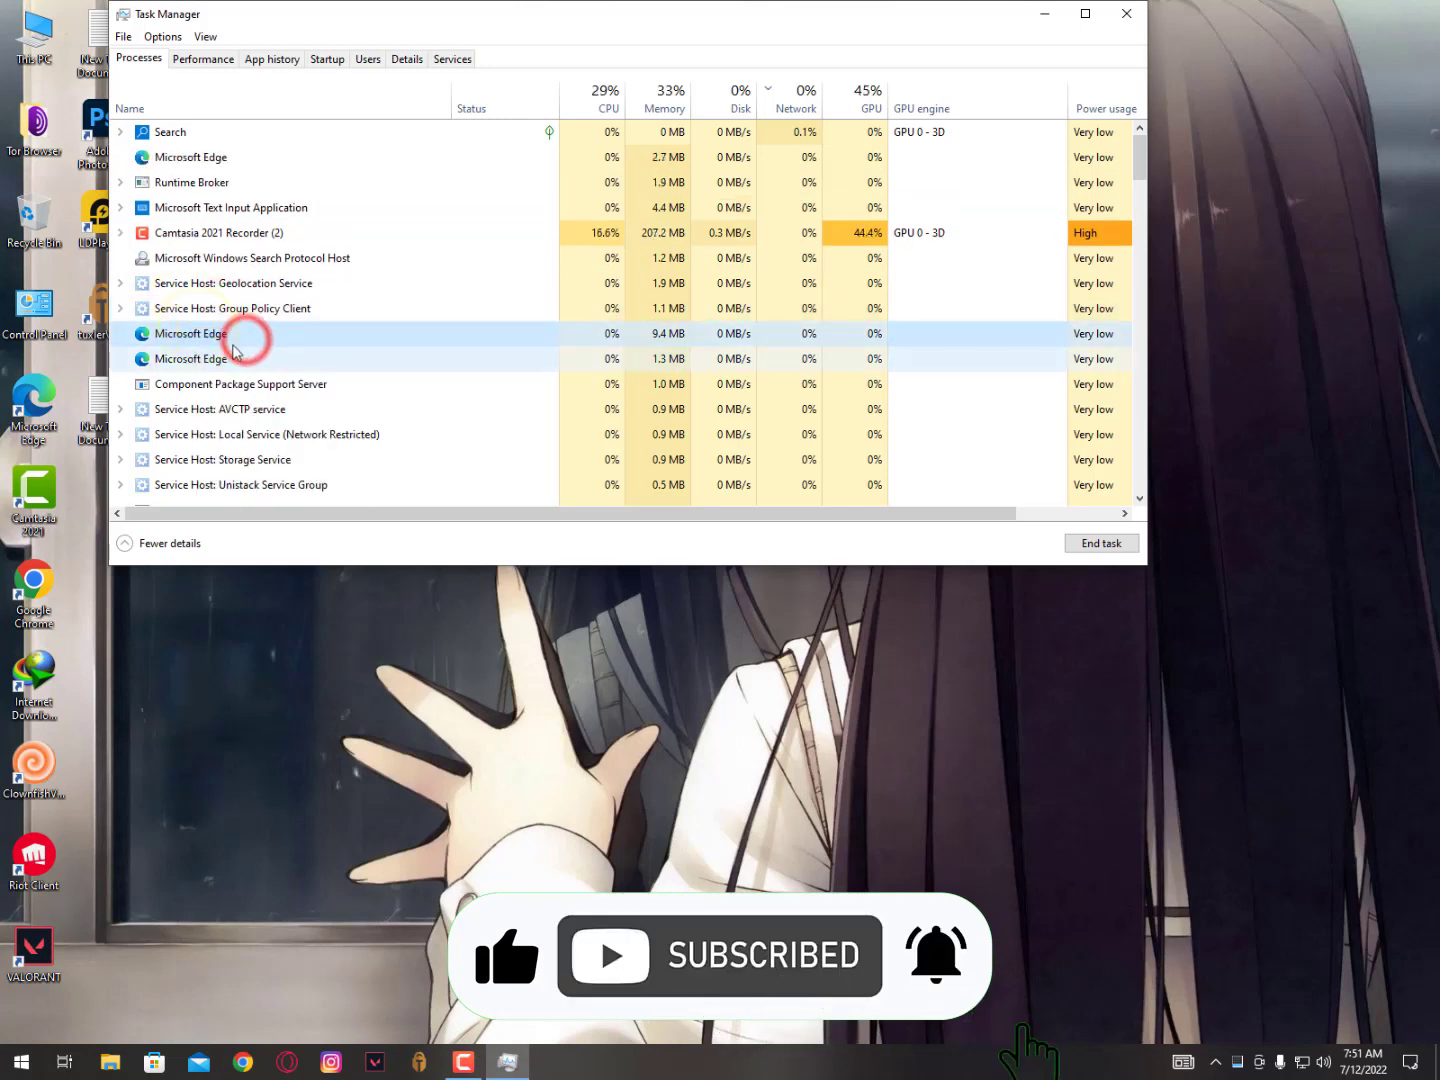
pyautogui.rightClick(197, 366)
pyautogui.click(236, 373)
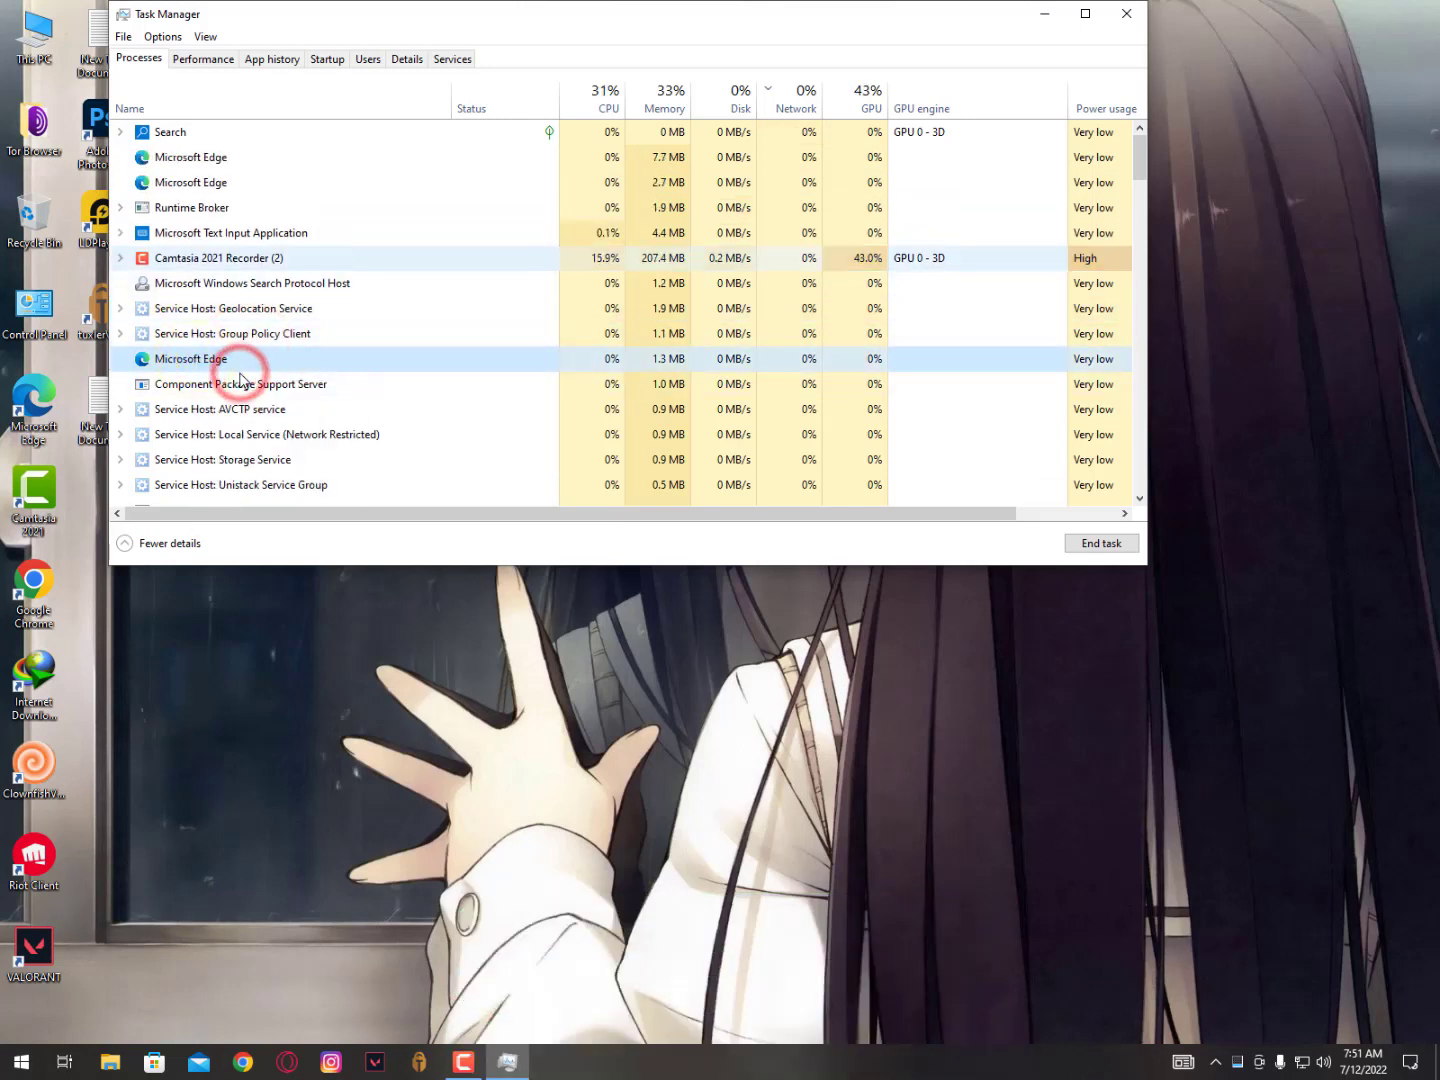
pyautogui.scroll(-2, 240, 378)
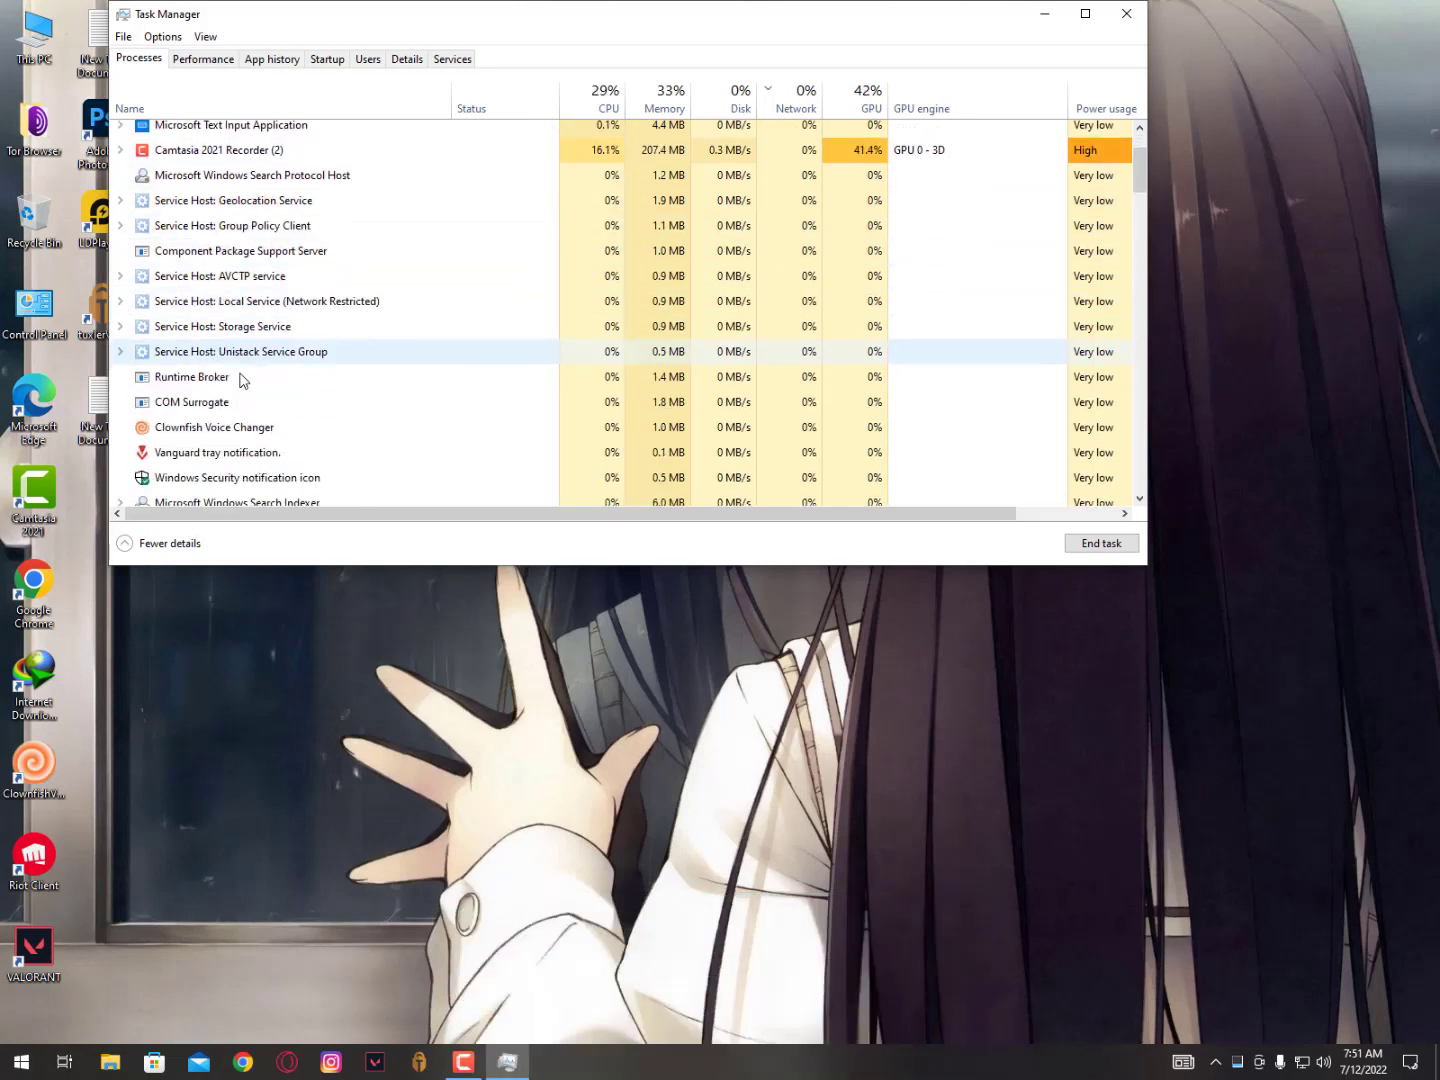
# Show Task Manager's Memory performance graphs and bring Resource Monitor to the front.
pyautogui.click(207, 61)
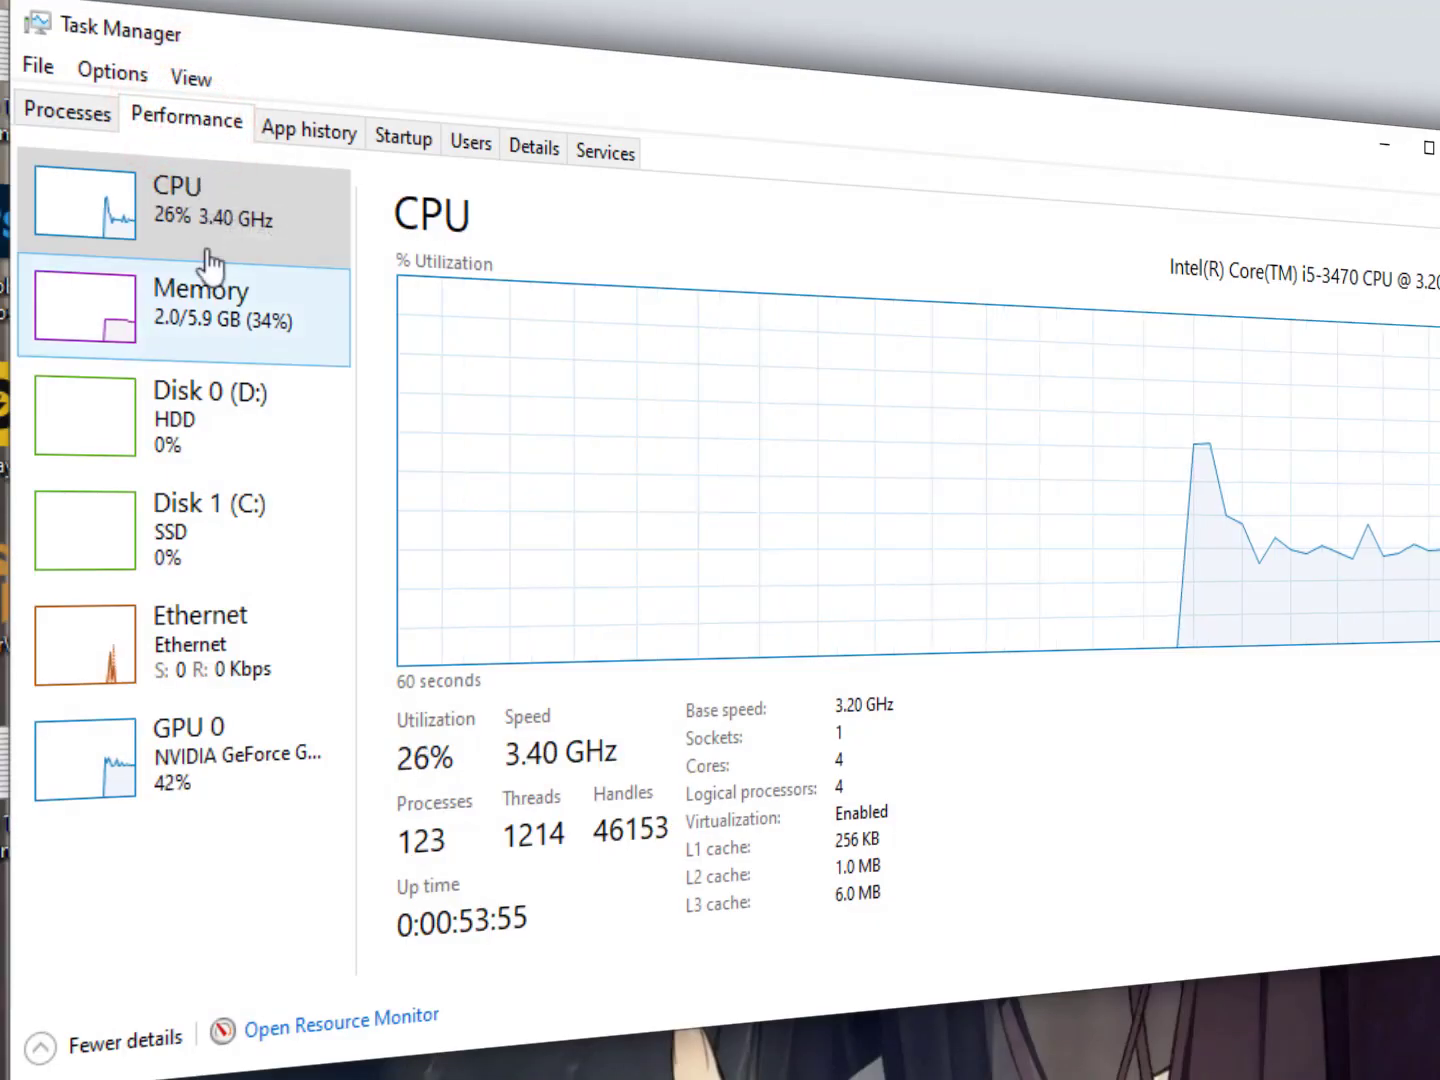
pyautogui.click(219, 329)
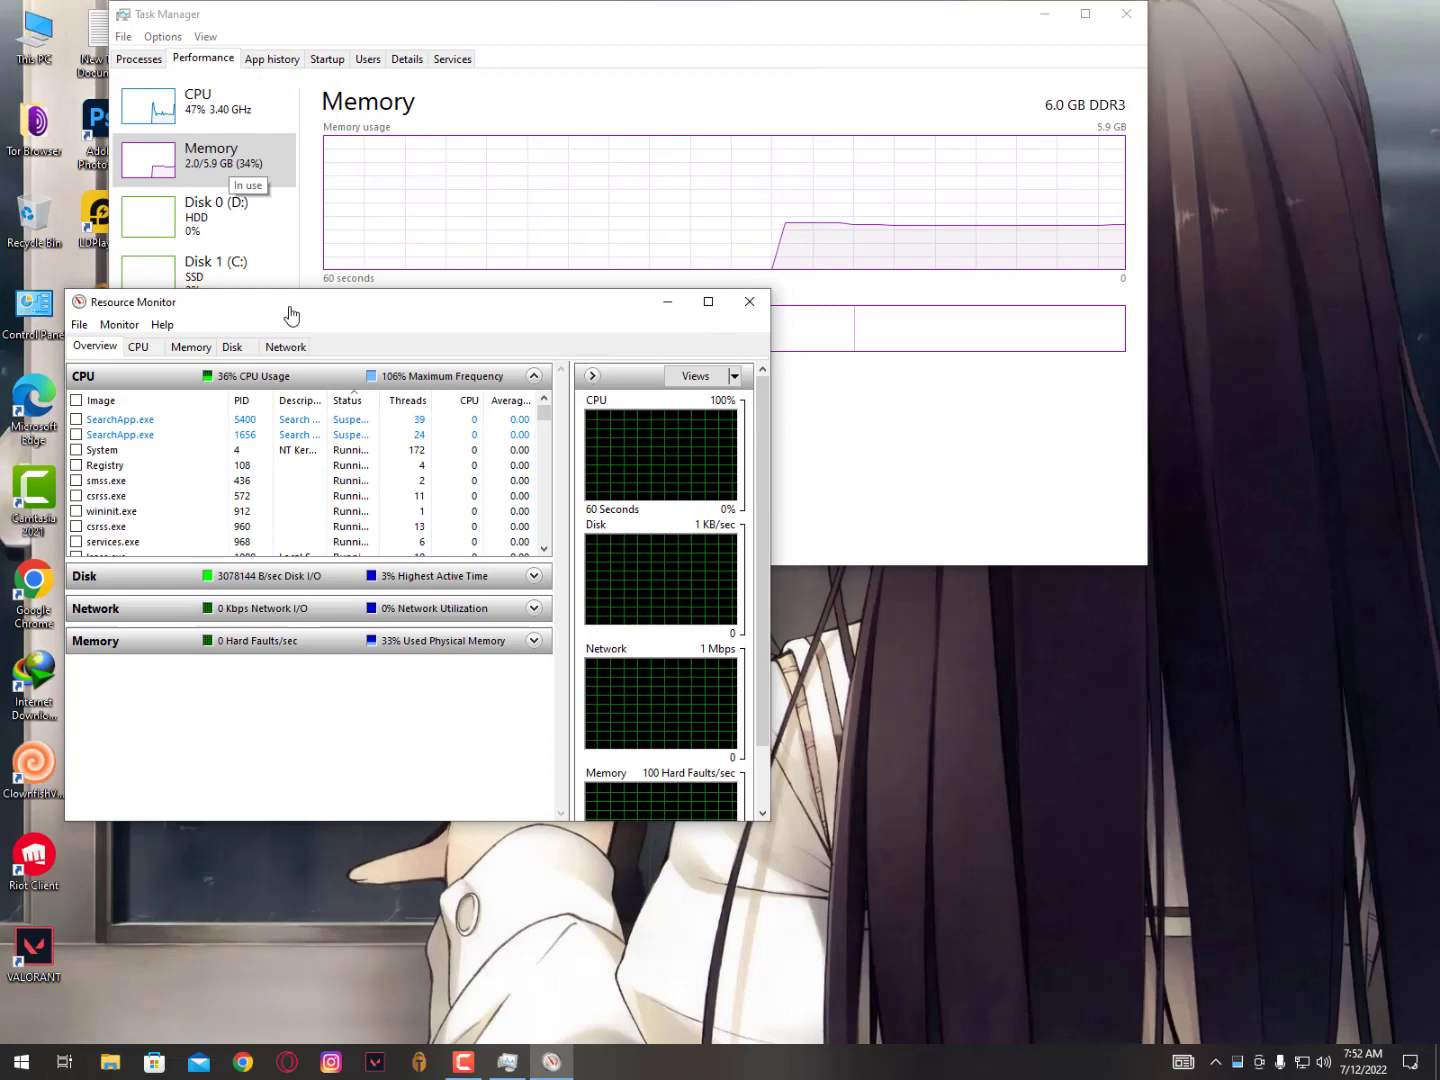
pyautogui.click(545, 108)
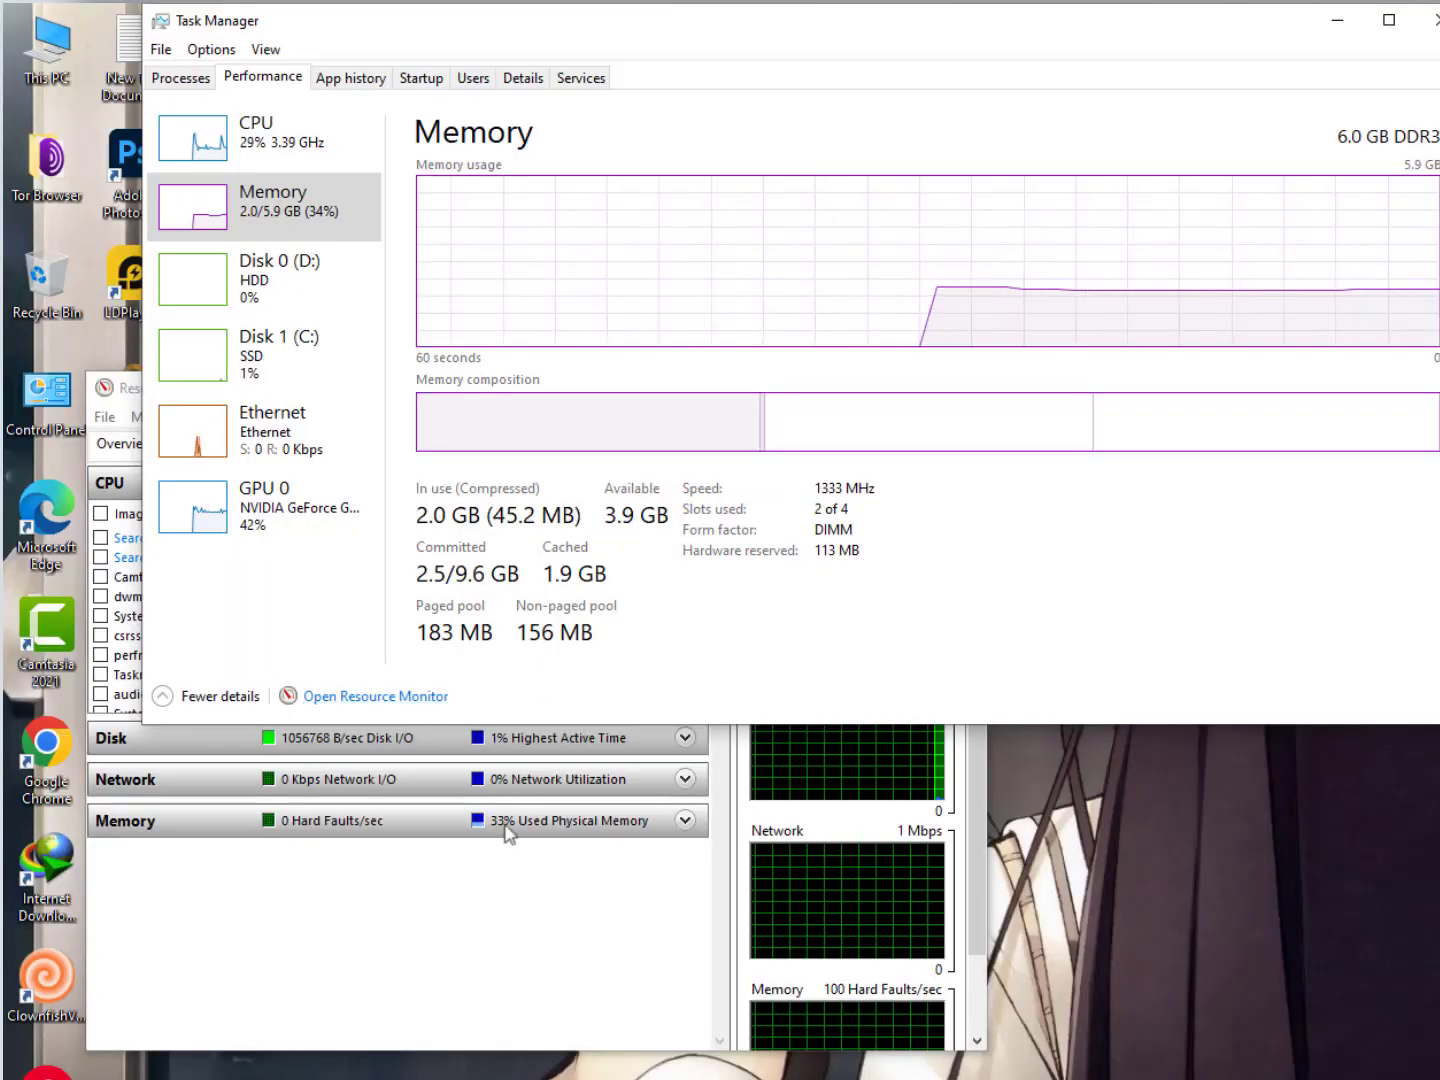
pyautogui.click(485, 912)
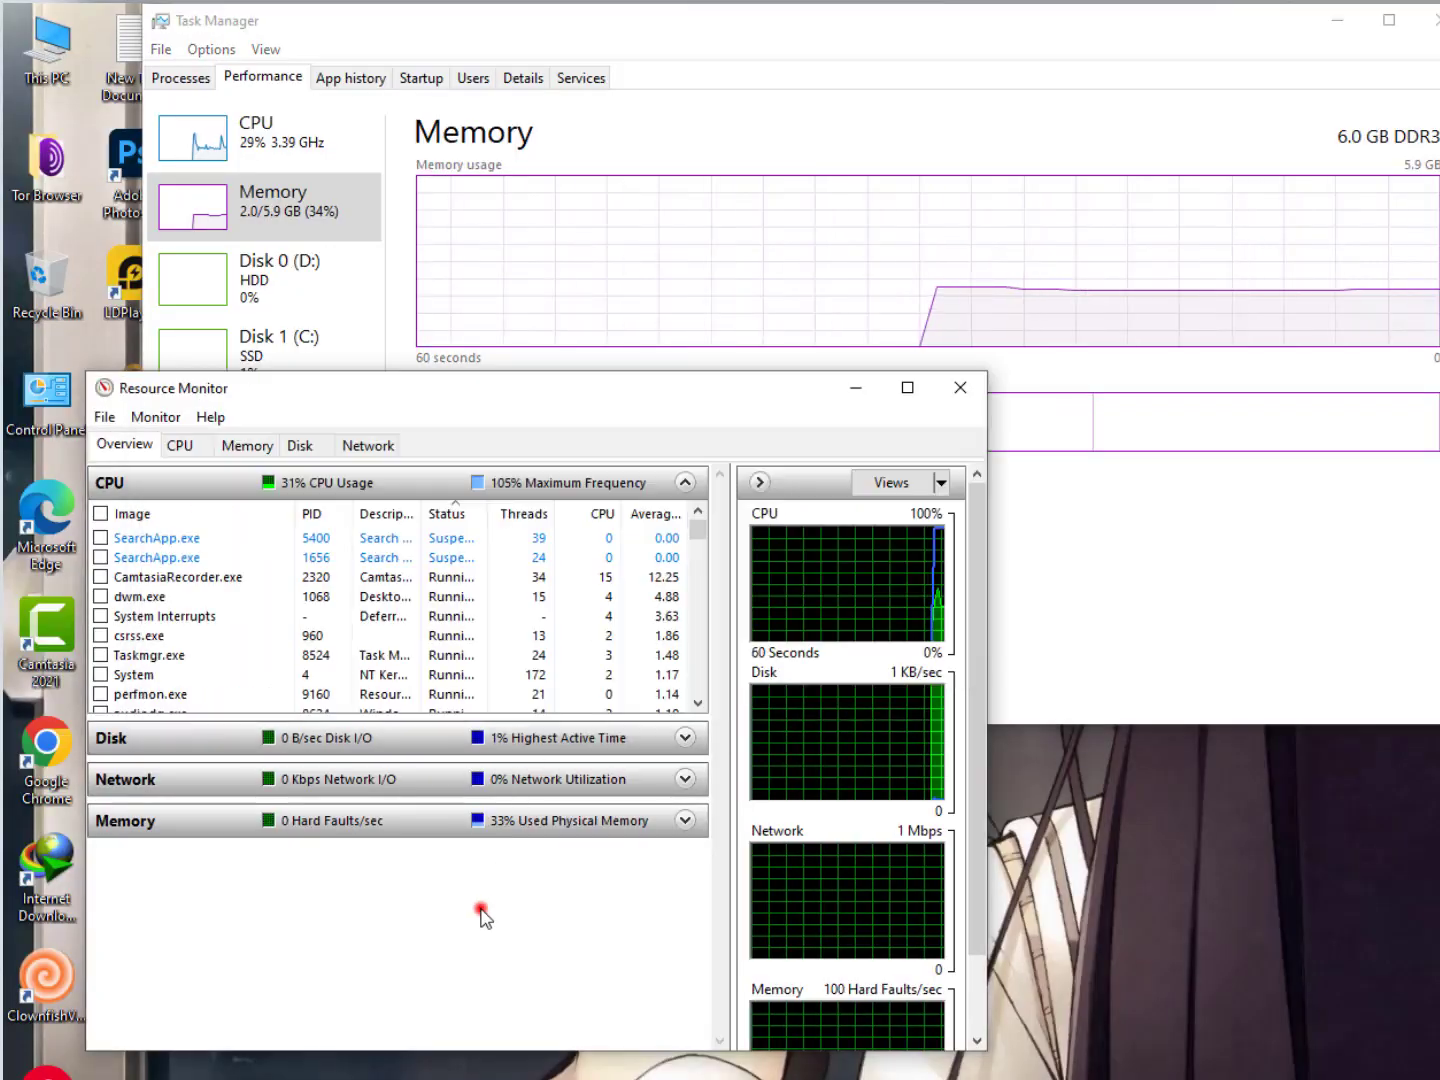
# Review Resource Monitor's In Use, Standby and Free memory portions on the Memory tab.
pyautogui.click(239, 447)
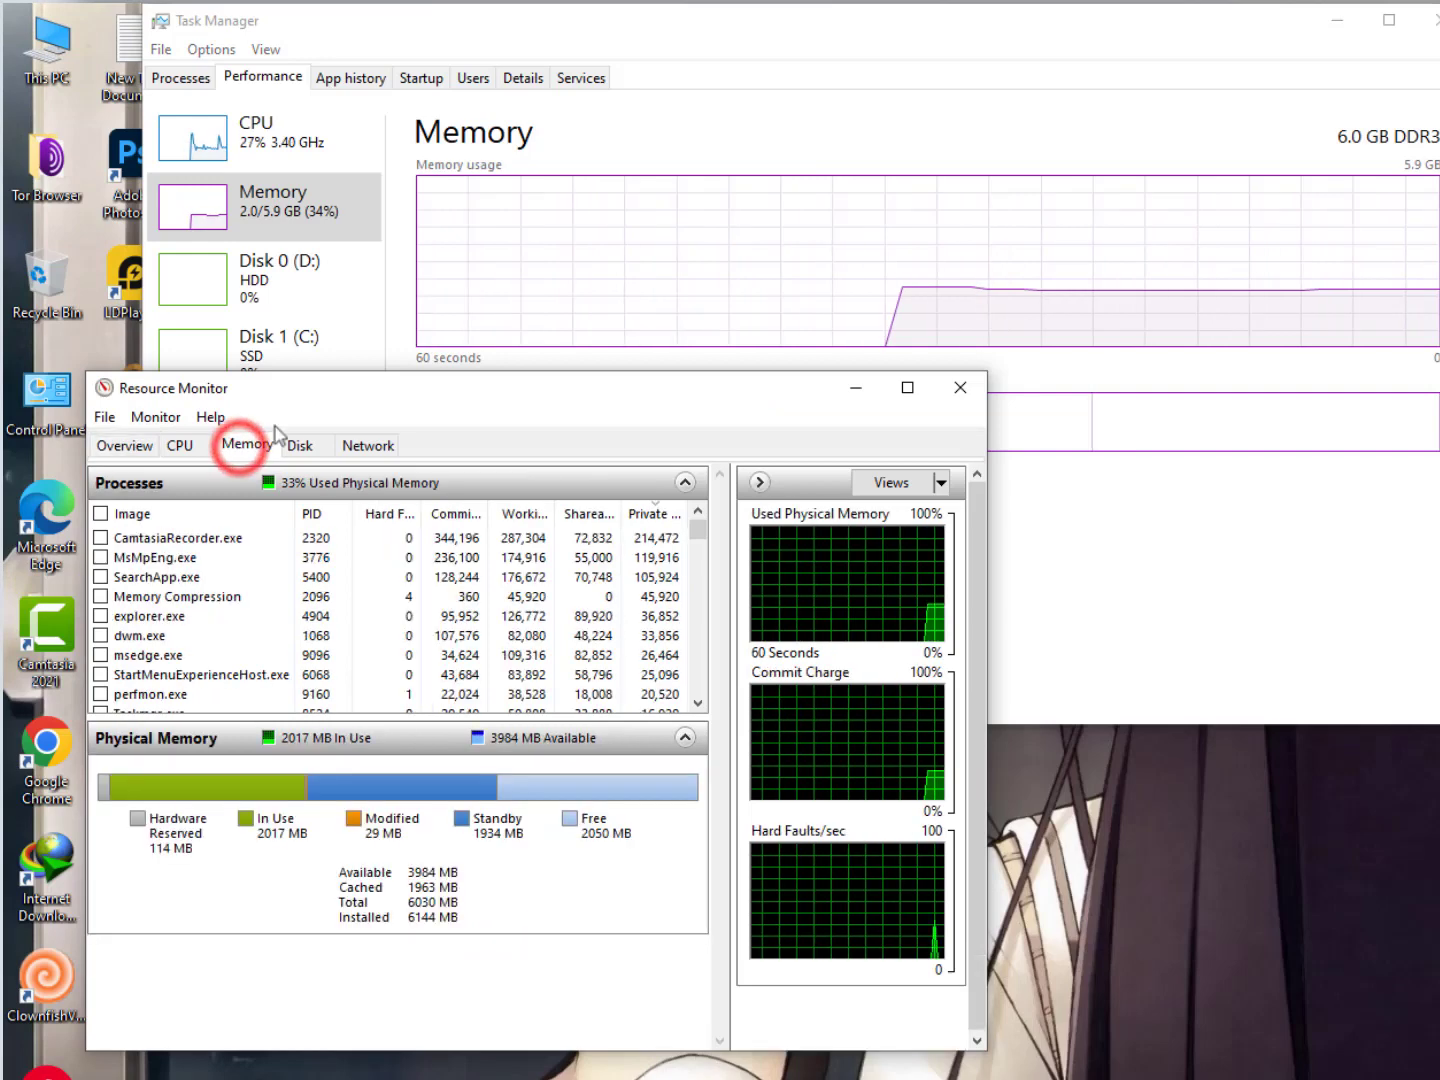
pyautogui.moveTo(311, 388); pyautogui.dragTo(399, 105)
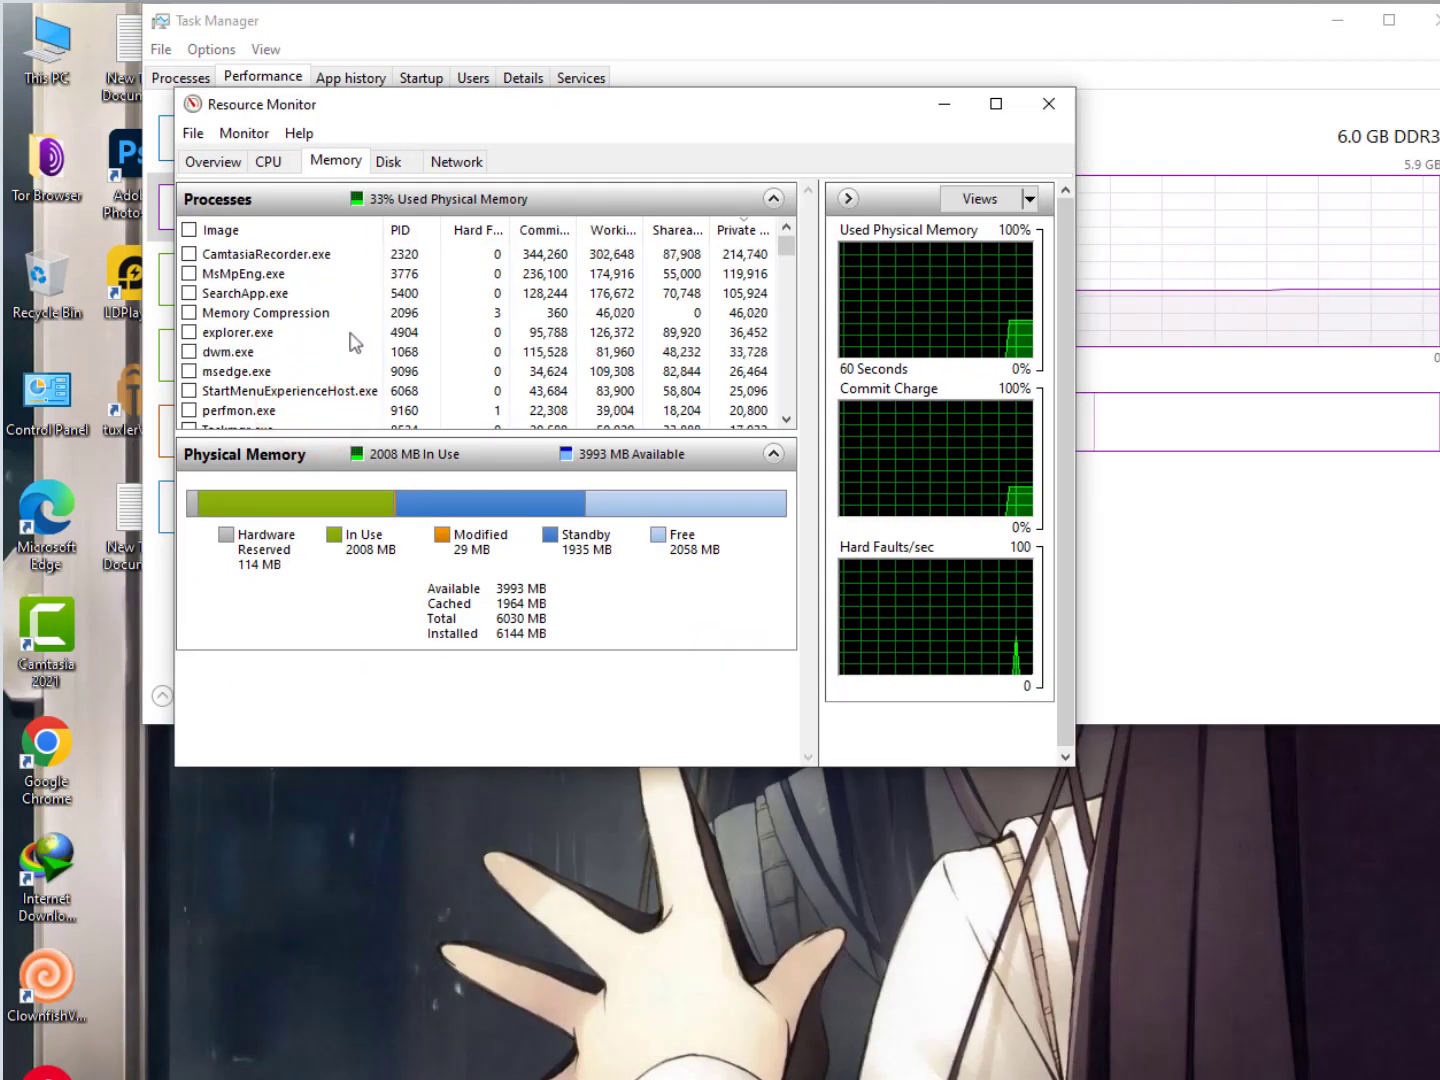
pyautogui.click(317, 499)
pyautogui.click(653, 634)
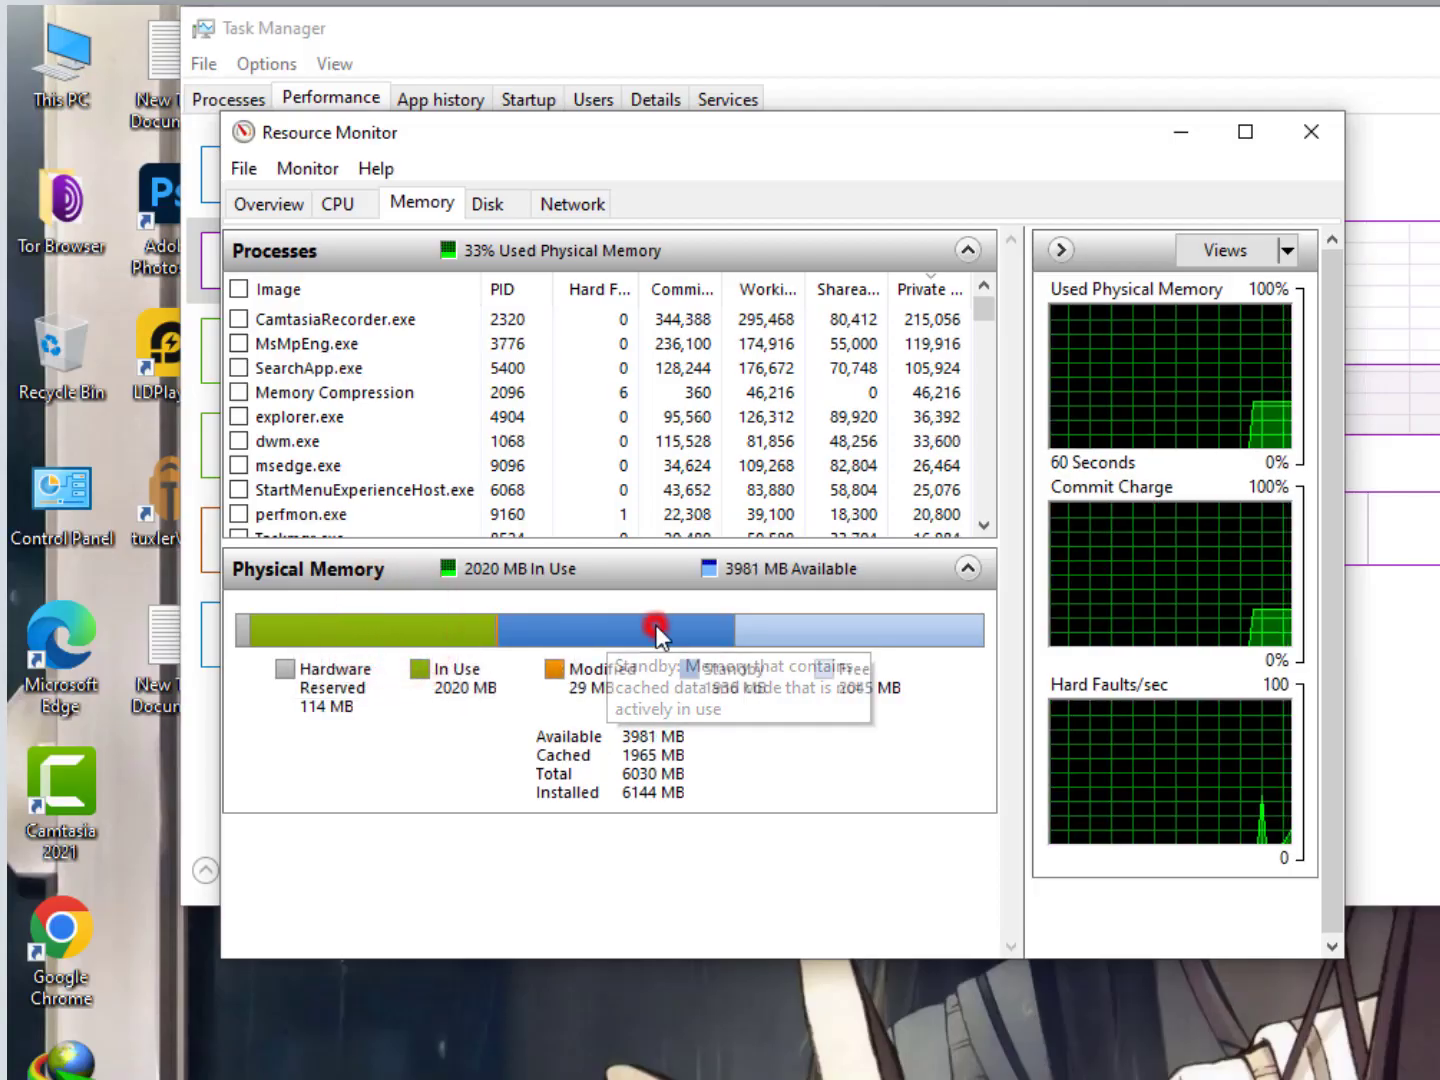
pyautogui.click(778, 698)
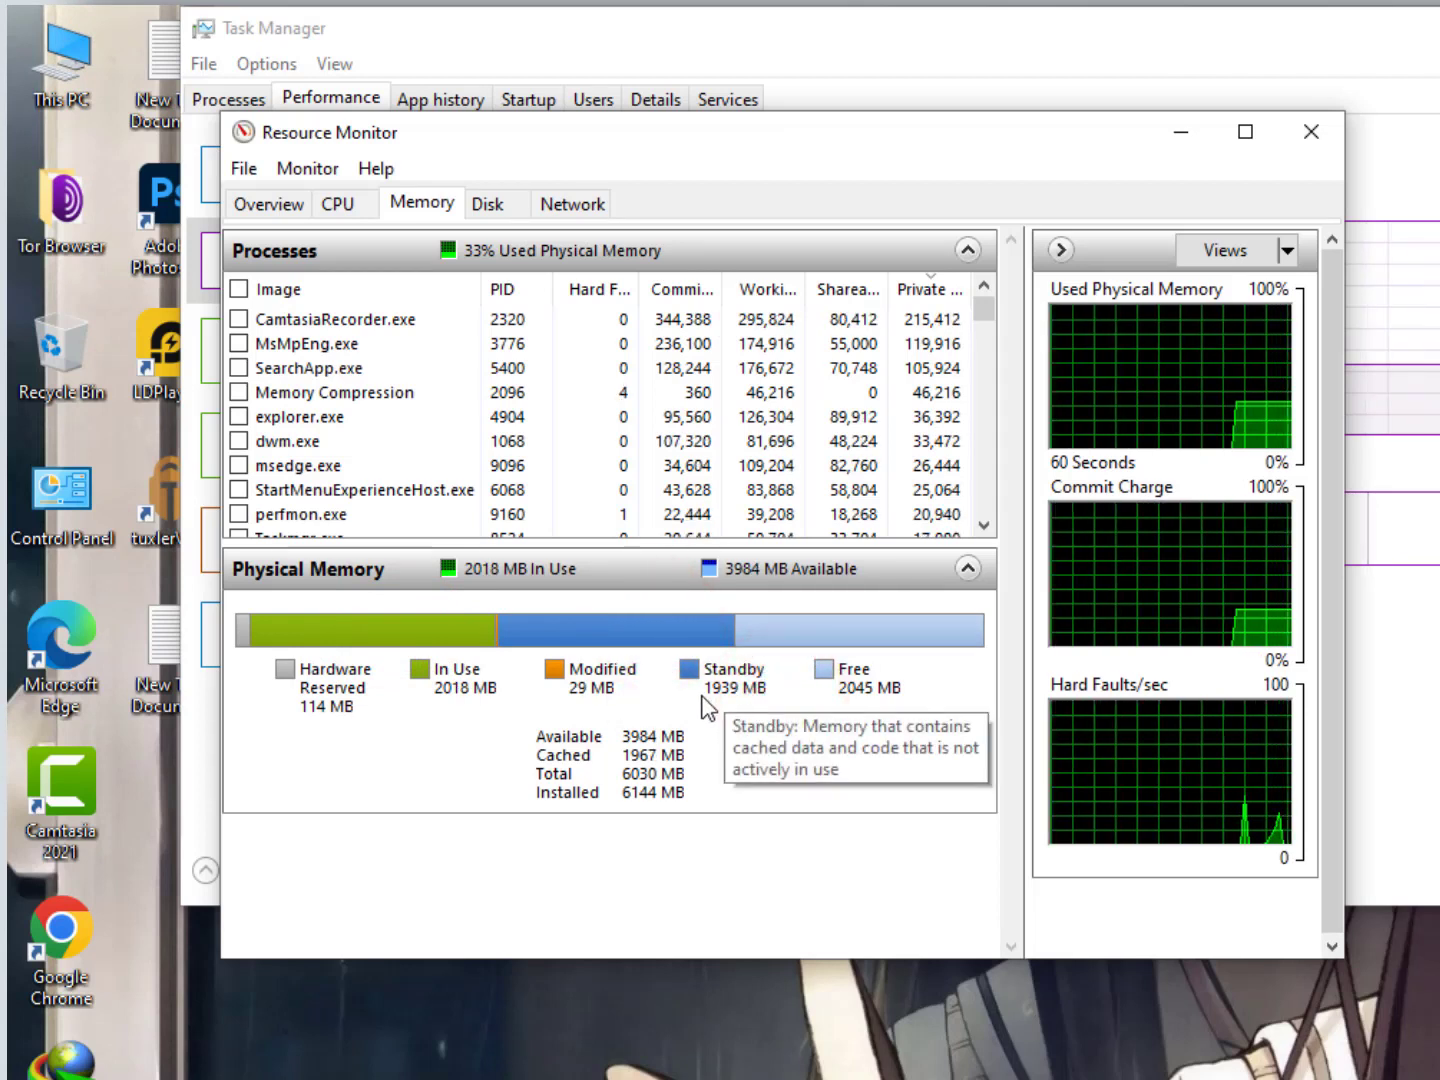
pyautogui.click(743, 690)
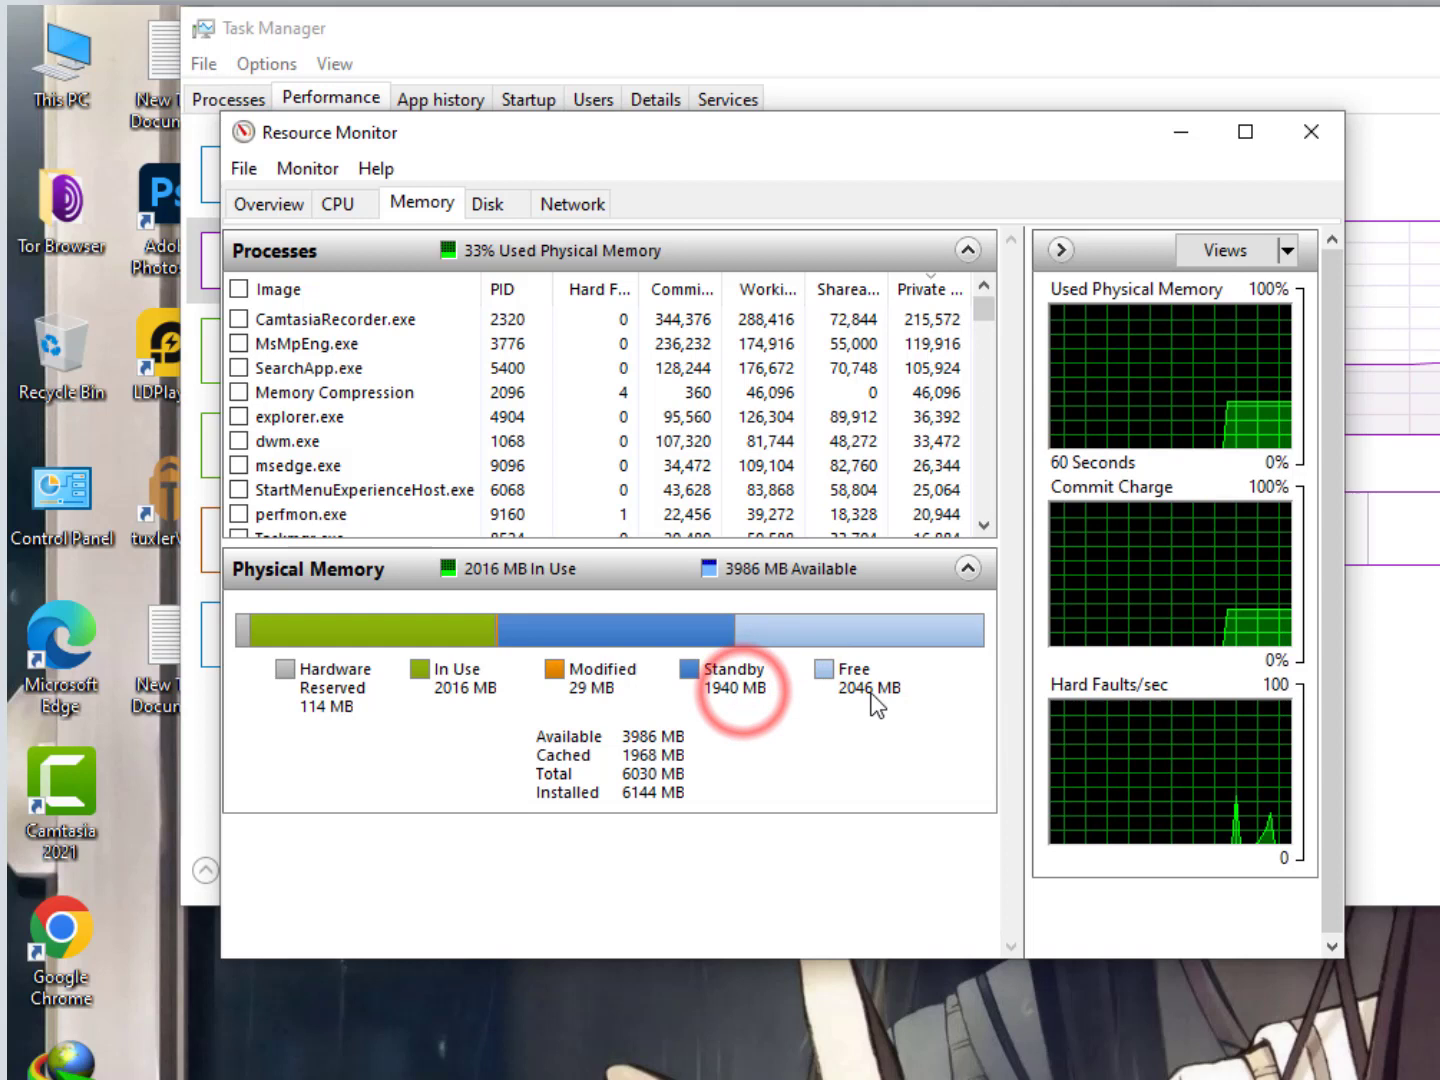
pyautogui.moveTo(869, 699)
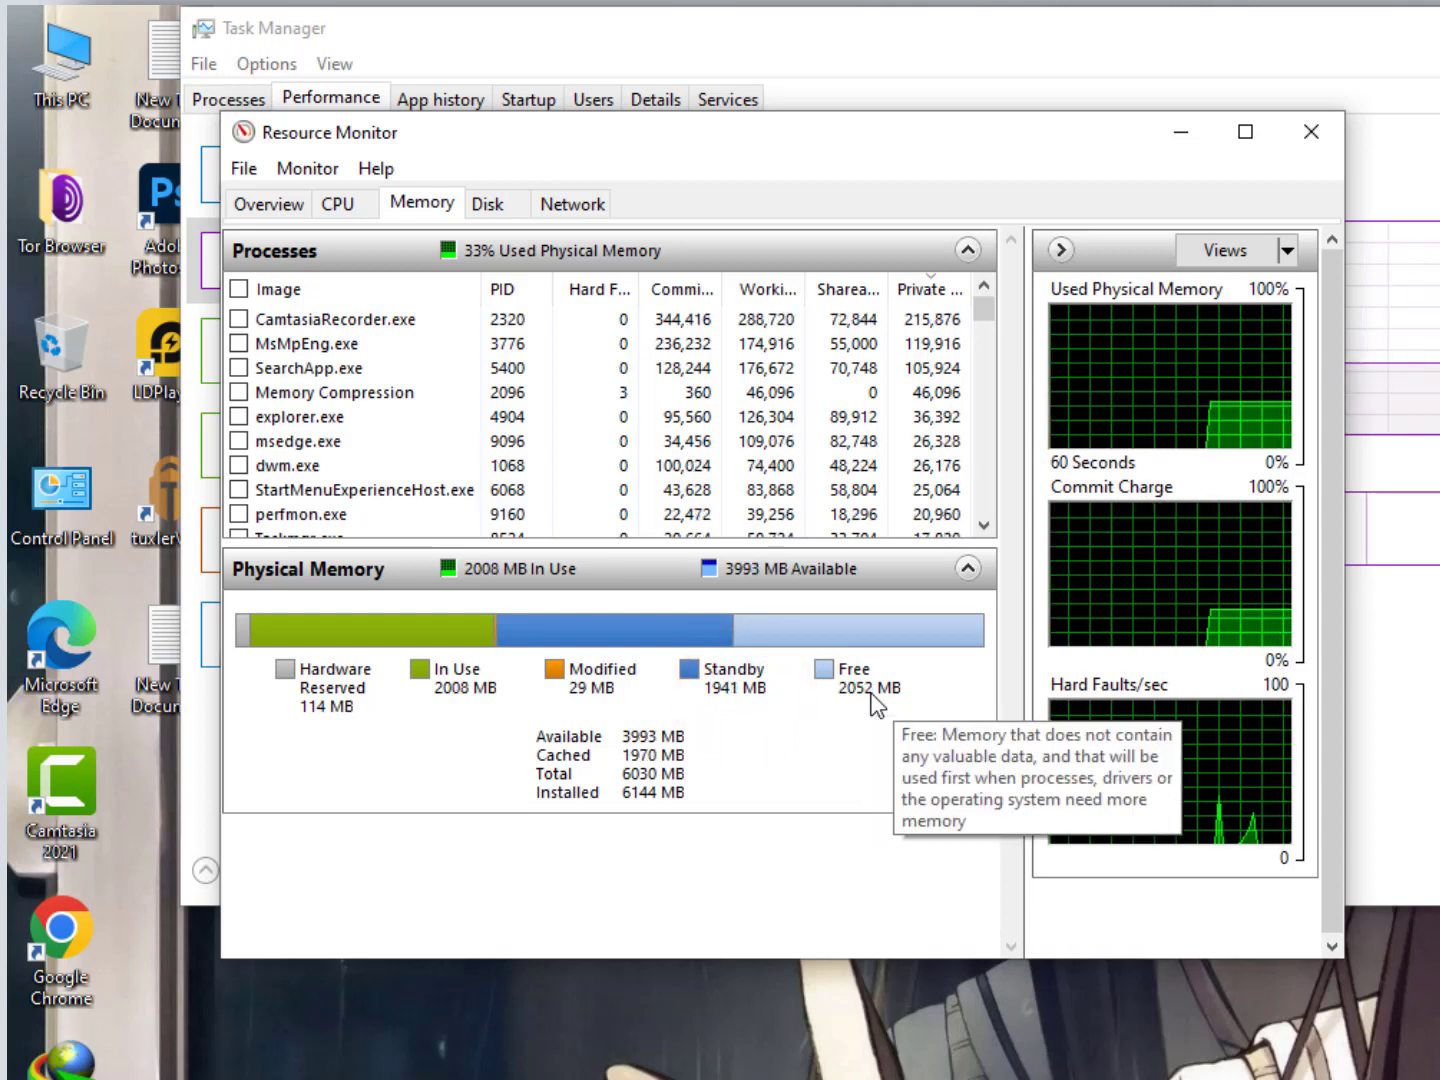
pyautogui.click(870, 700)
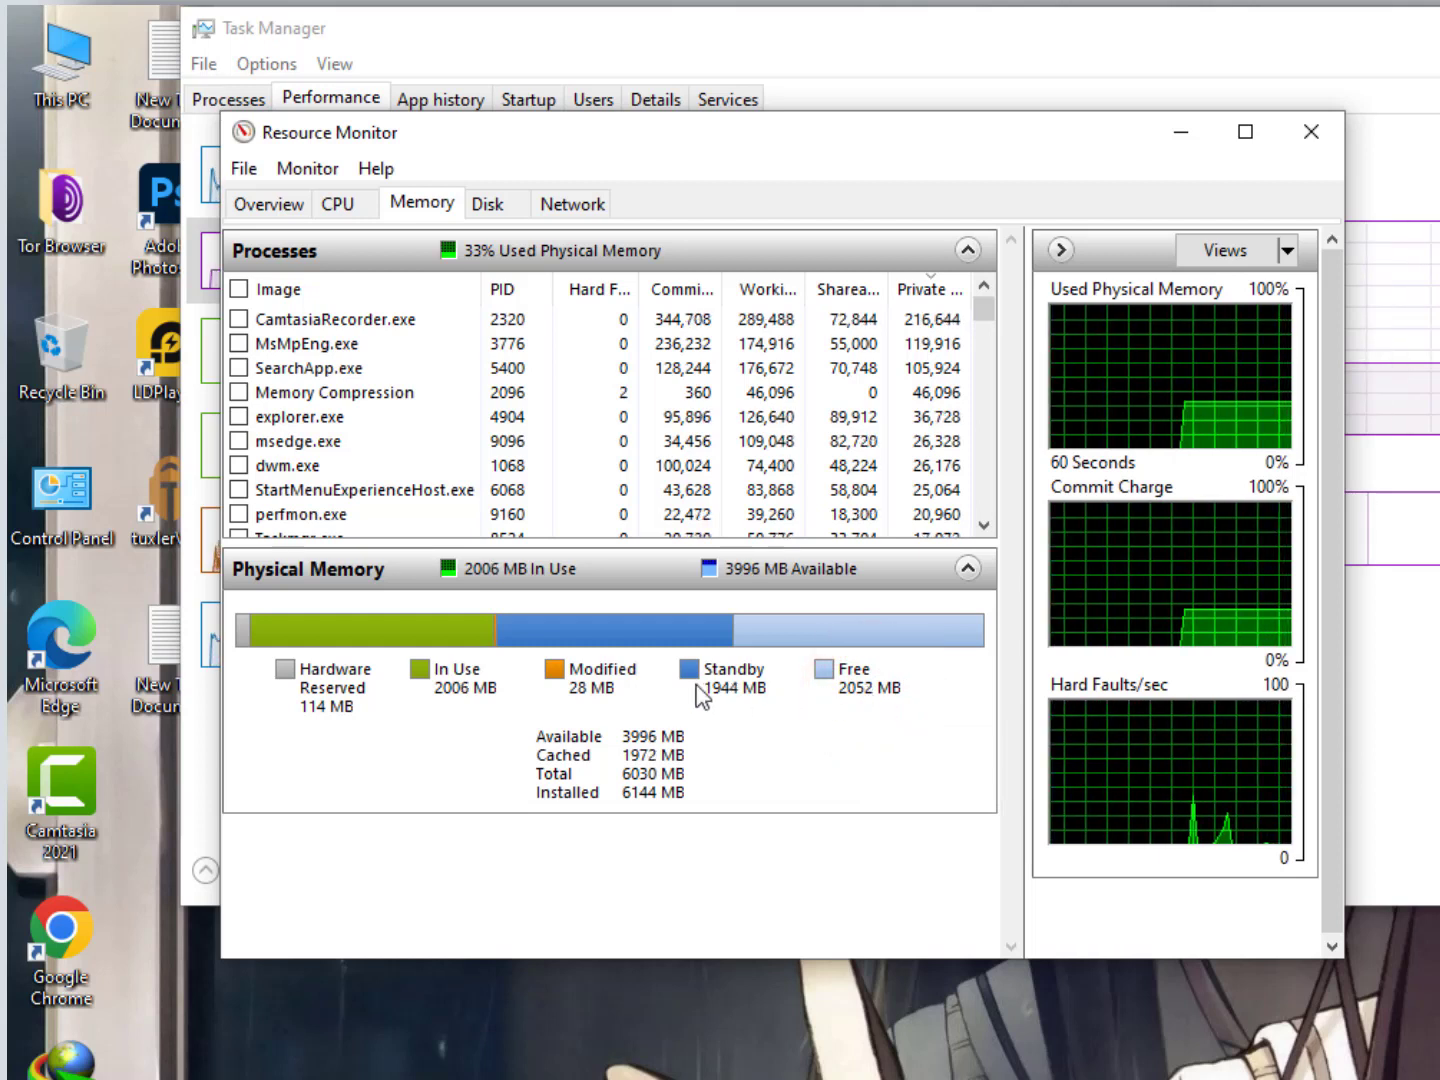
# Close Task Manager, open This PC and launch a new Chrome window.
pyautogui.moveTo(689, 133); pyautogui.dragTo(950, 110)
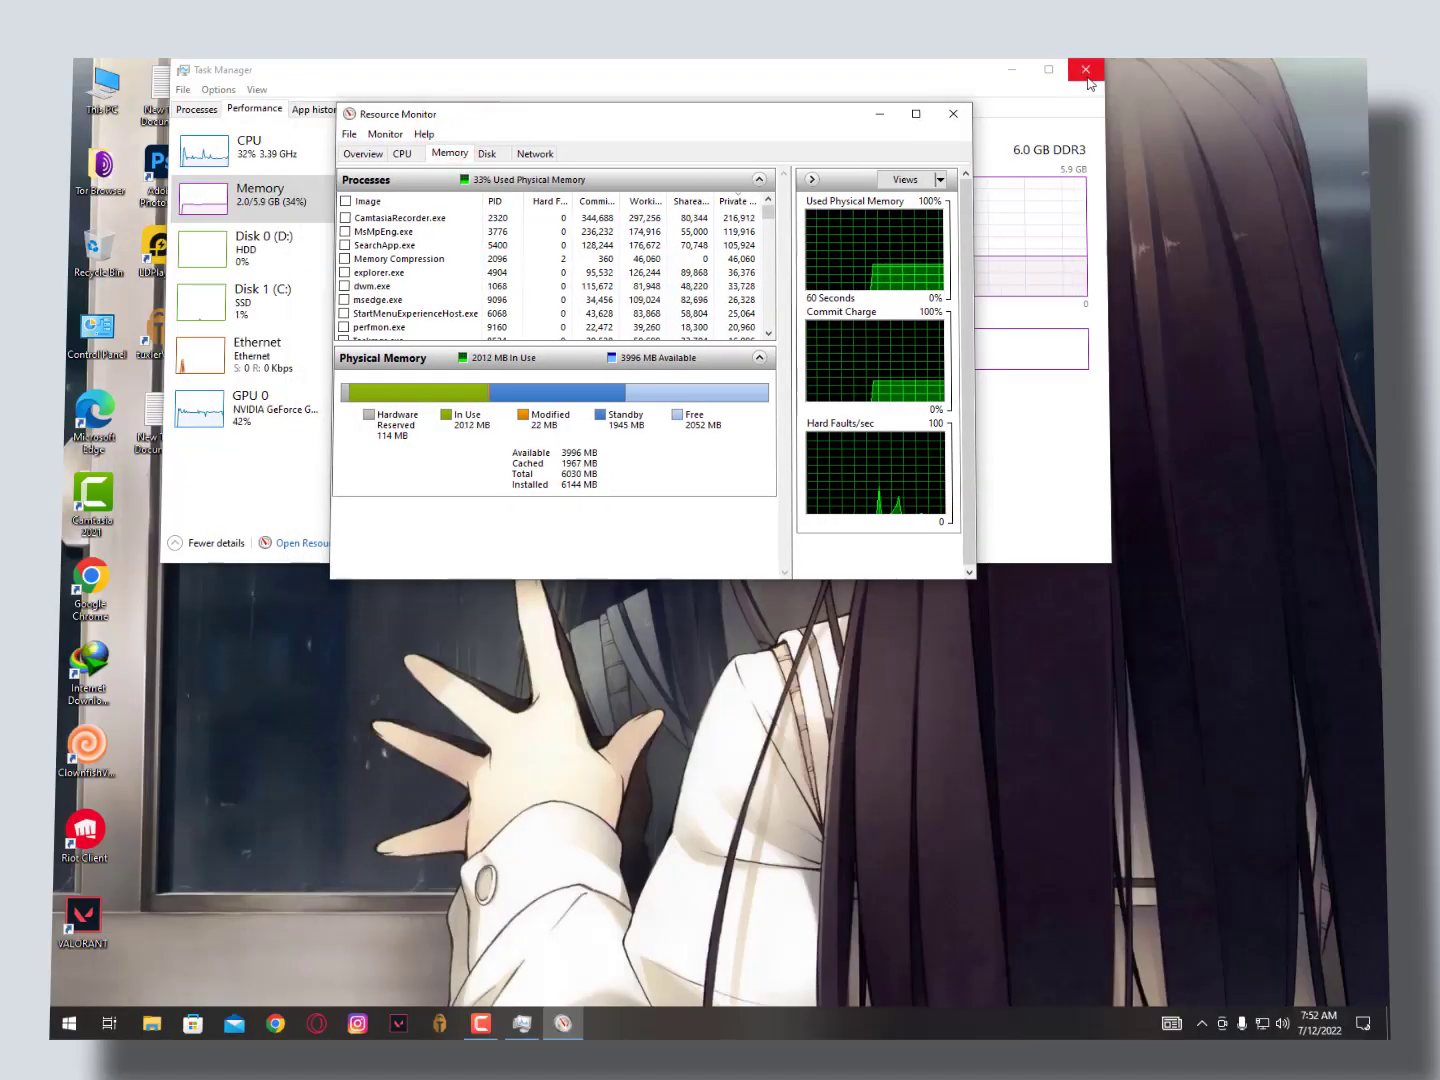
pyautogui.click(1086, 76)
pyautogui.doubleClick(112, 90)
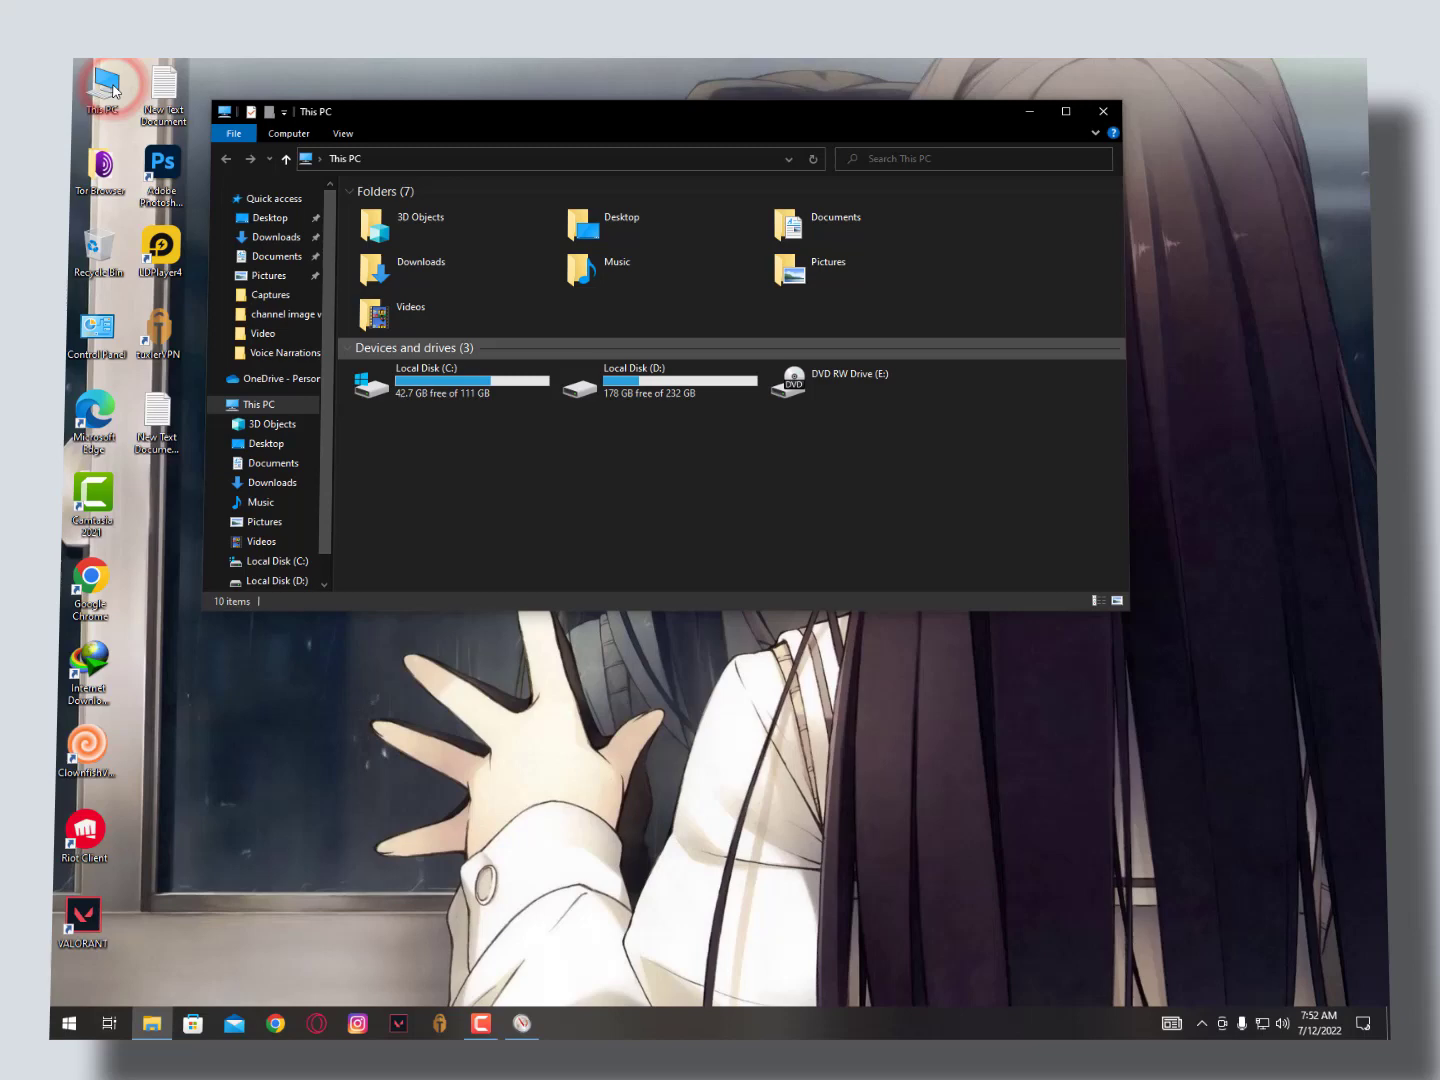
pyautogui.click(277, 1023)
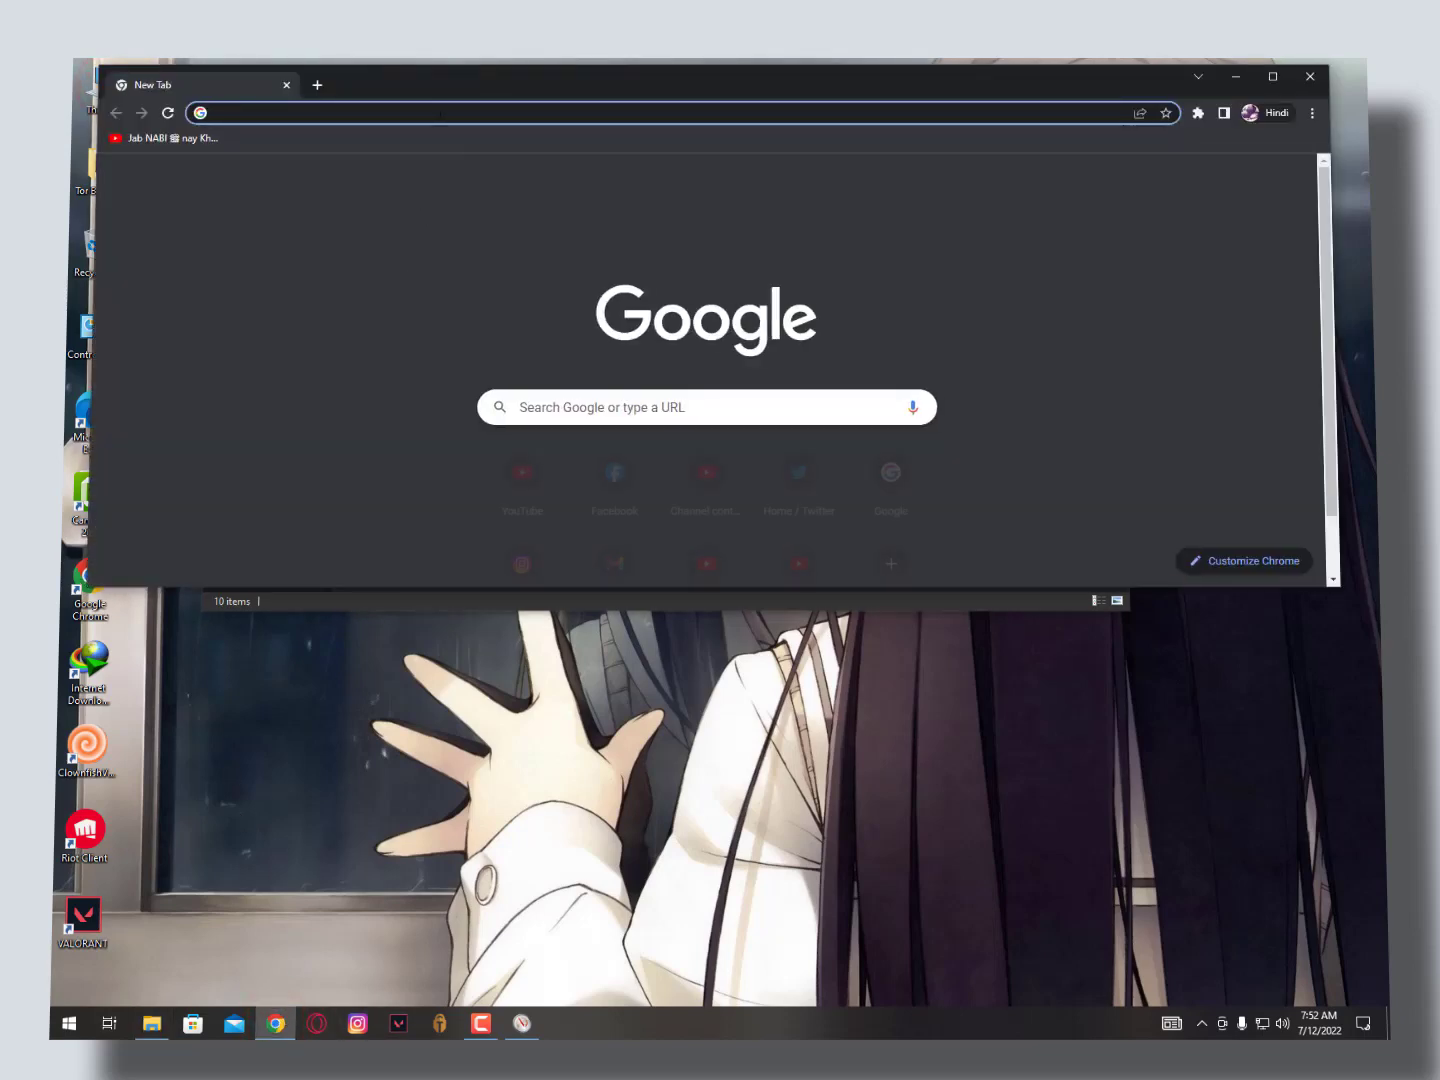
# Google 'rammap' and open the RAMMap - Windows Sysinternals - Microsoft Docs result.
pyautogui.click(439, 111)
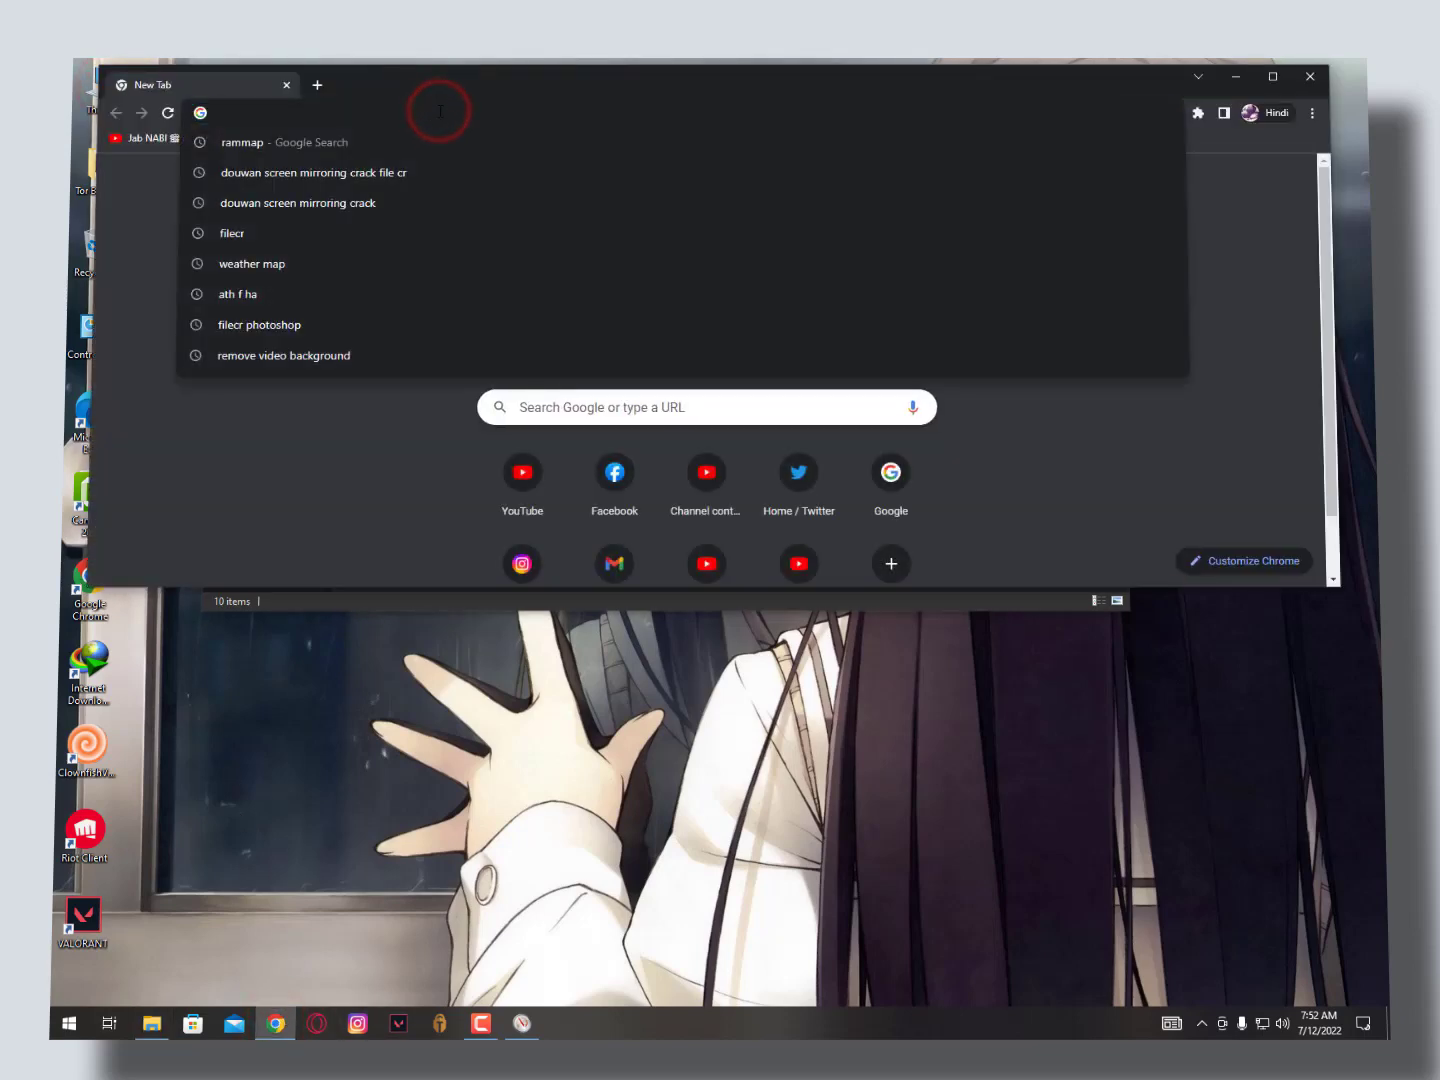
pyautogui.write('mi')
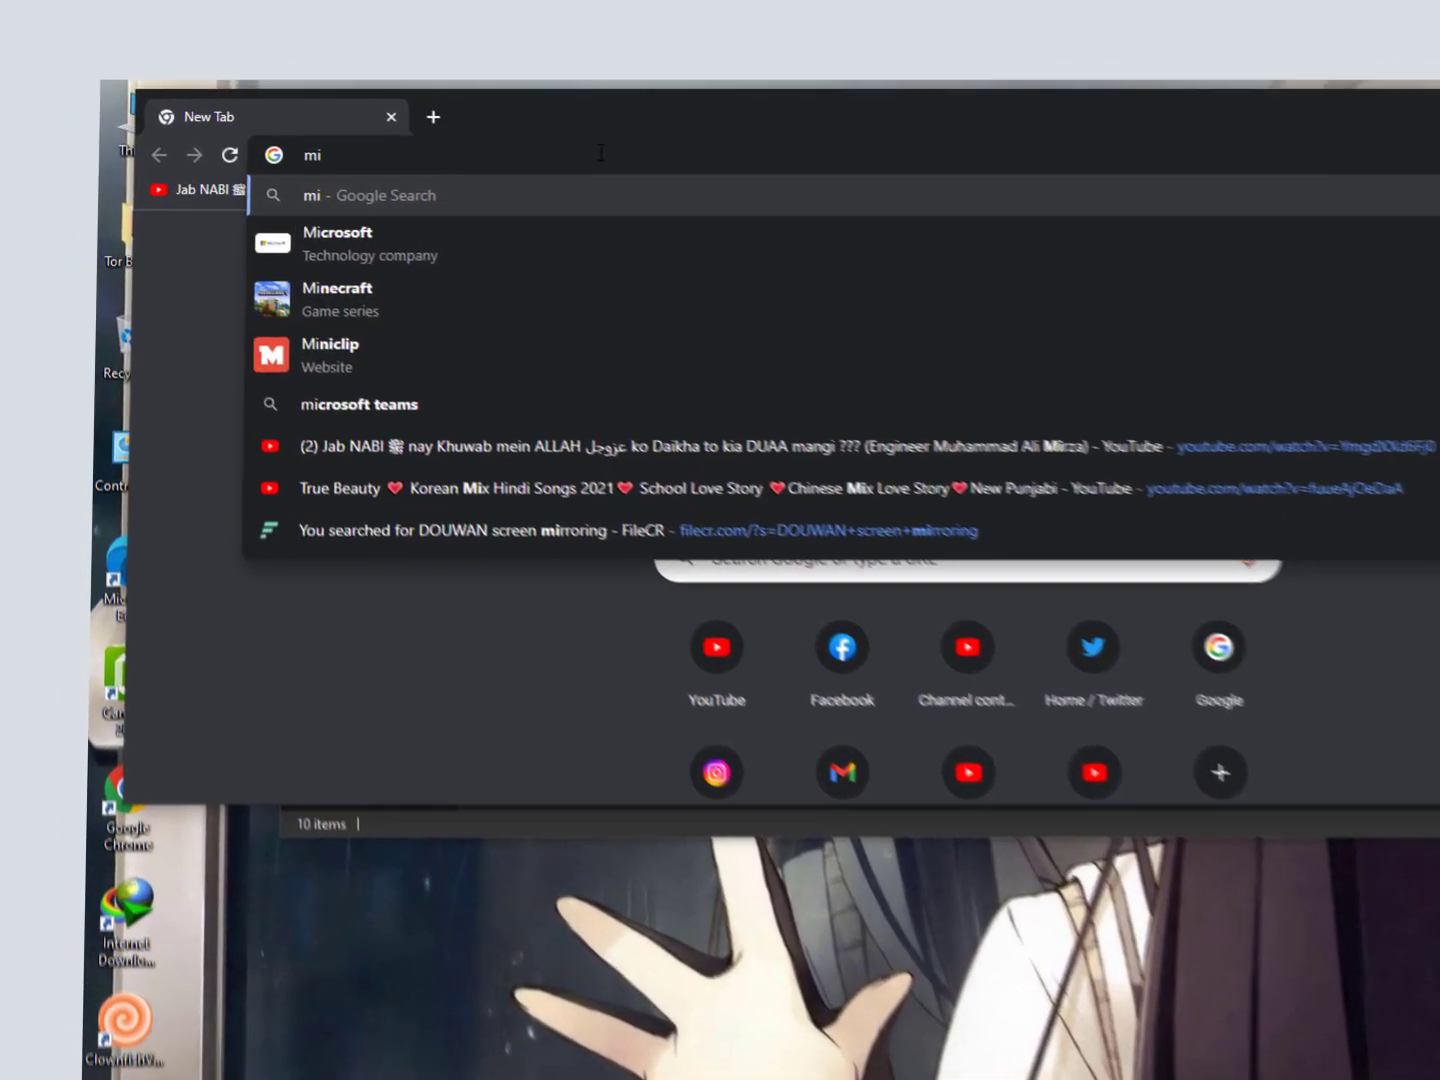
pyautogui.press('BackSpace')
pyautogui.press('BackSpace')
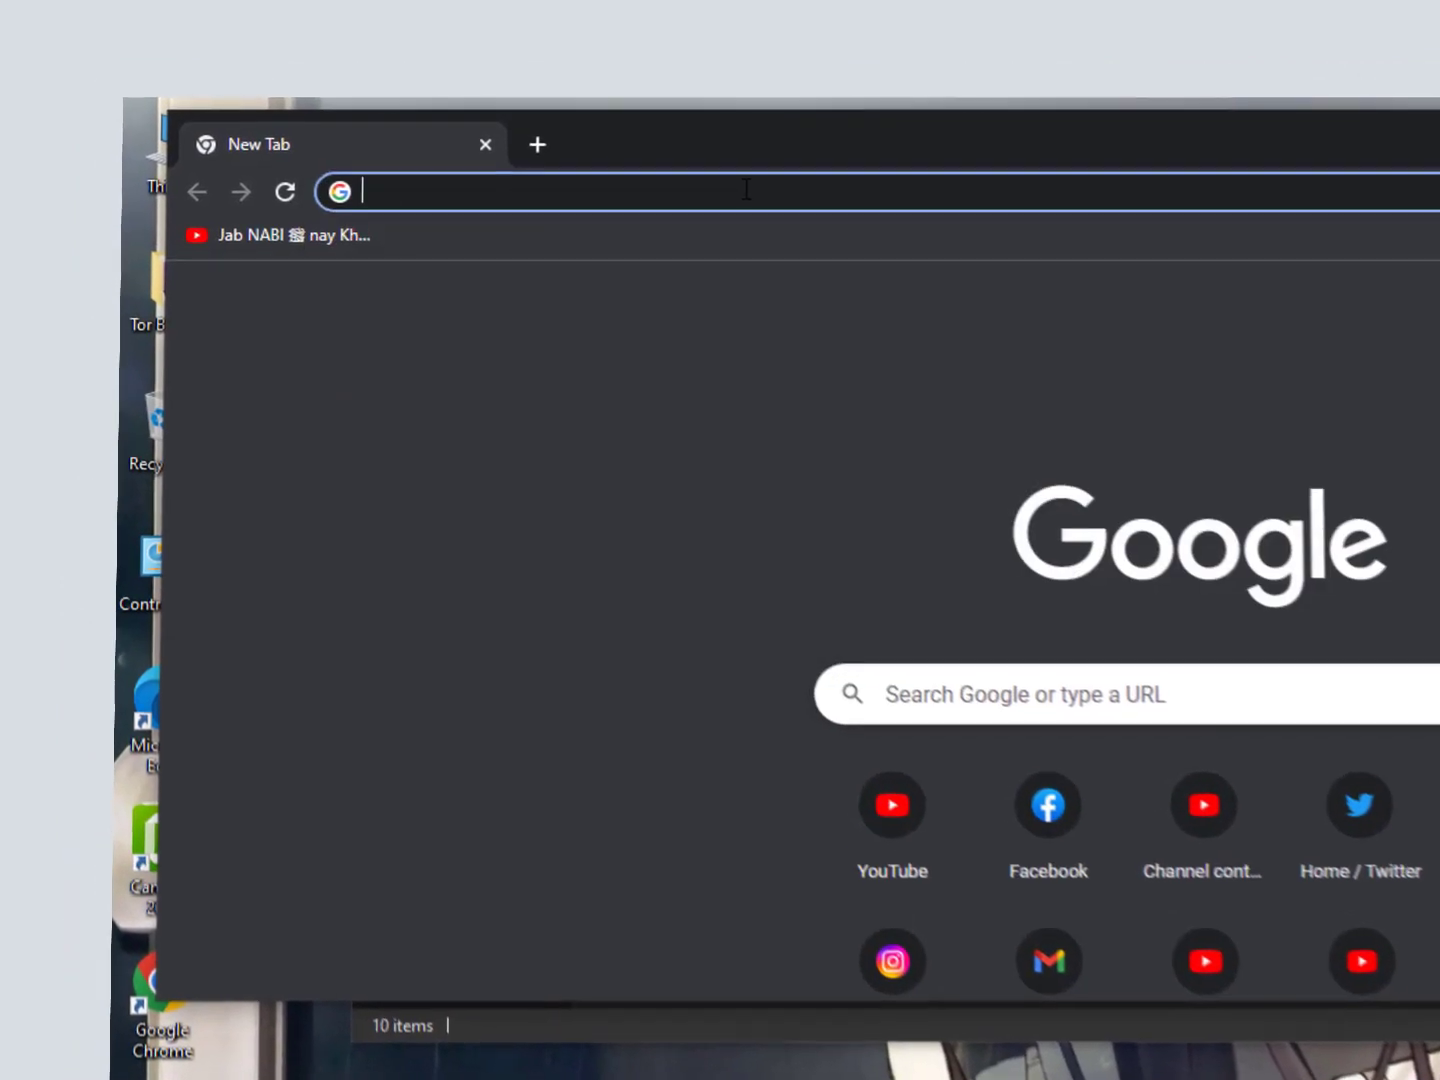
pyautogui.write('ram')
pyautogui.press('Return')
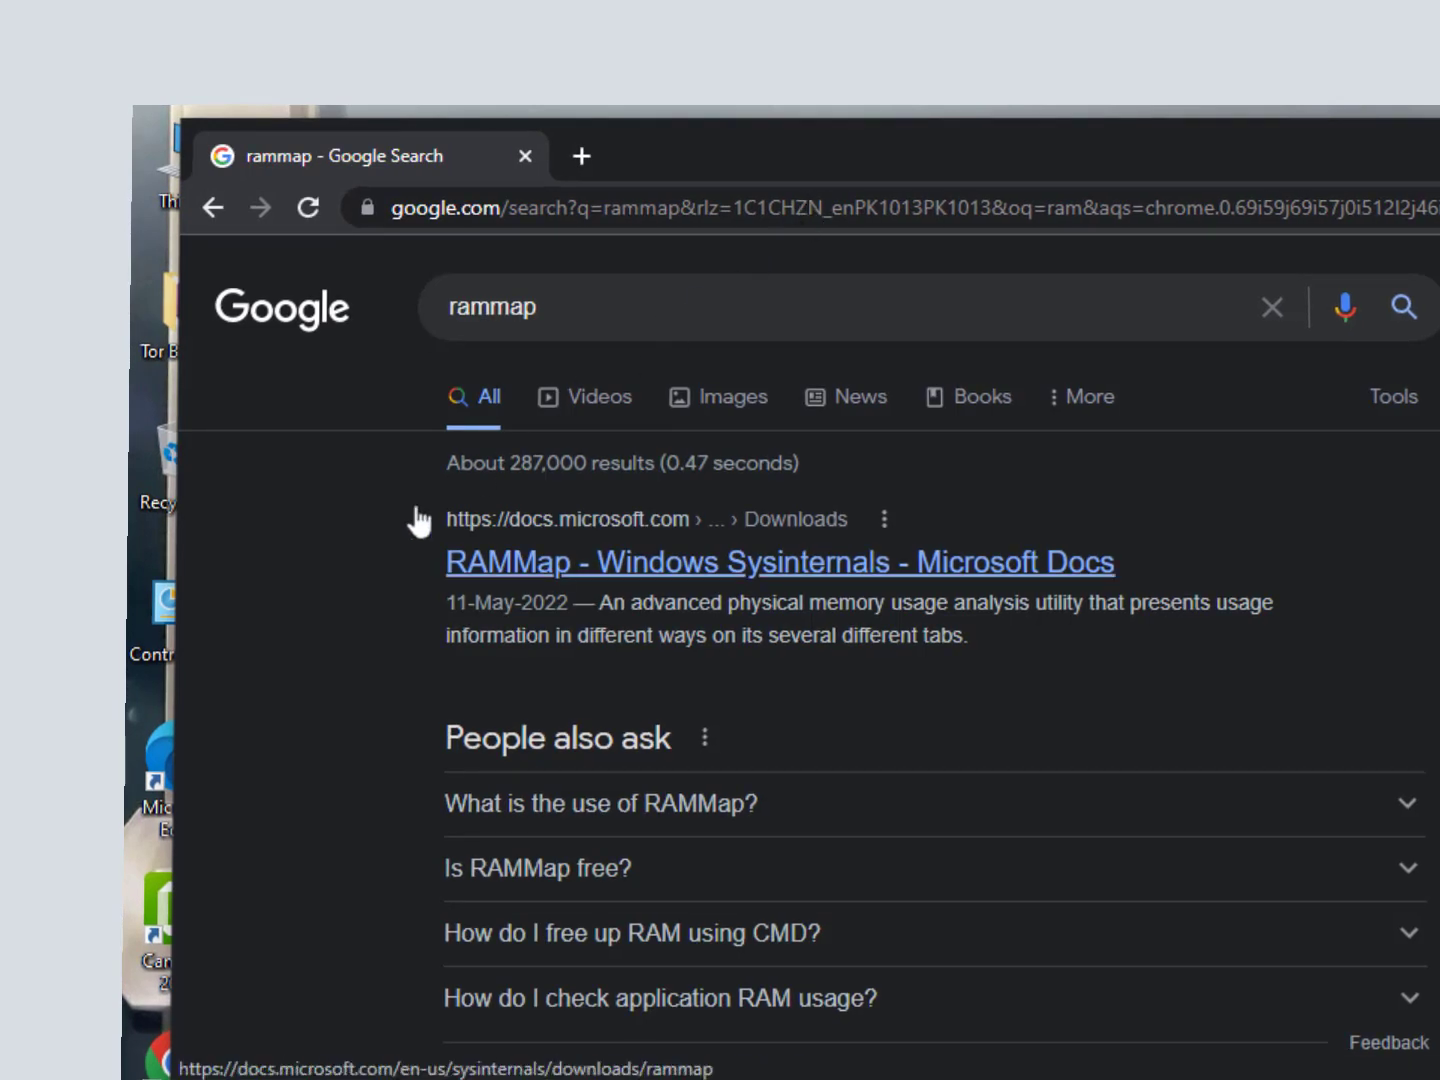
pyautogui.moveTo(388, 519); pyautogui.dragTo(760, 560)
pyautogui.click(806, 561)
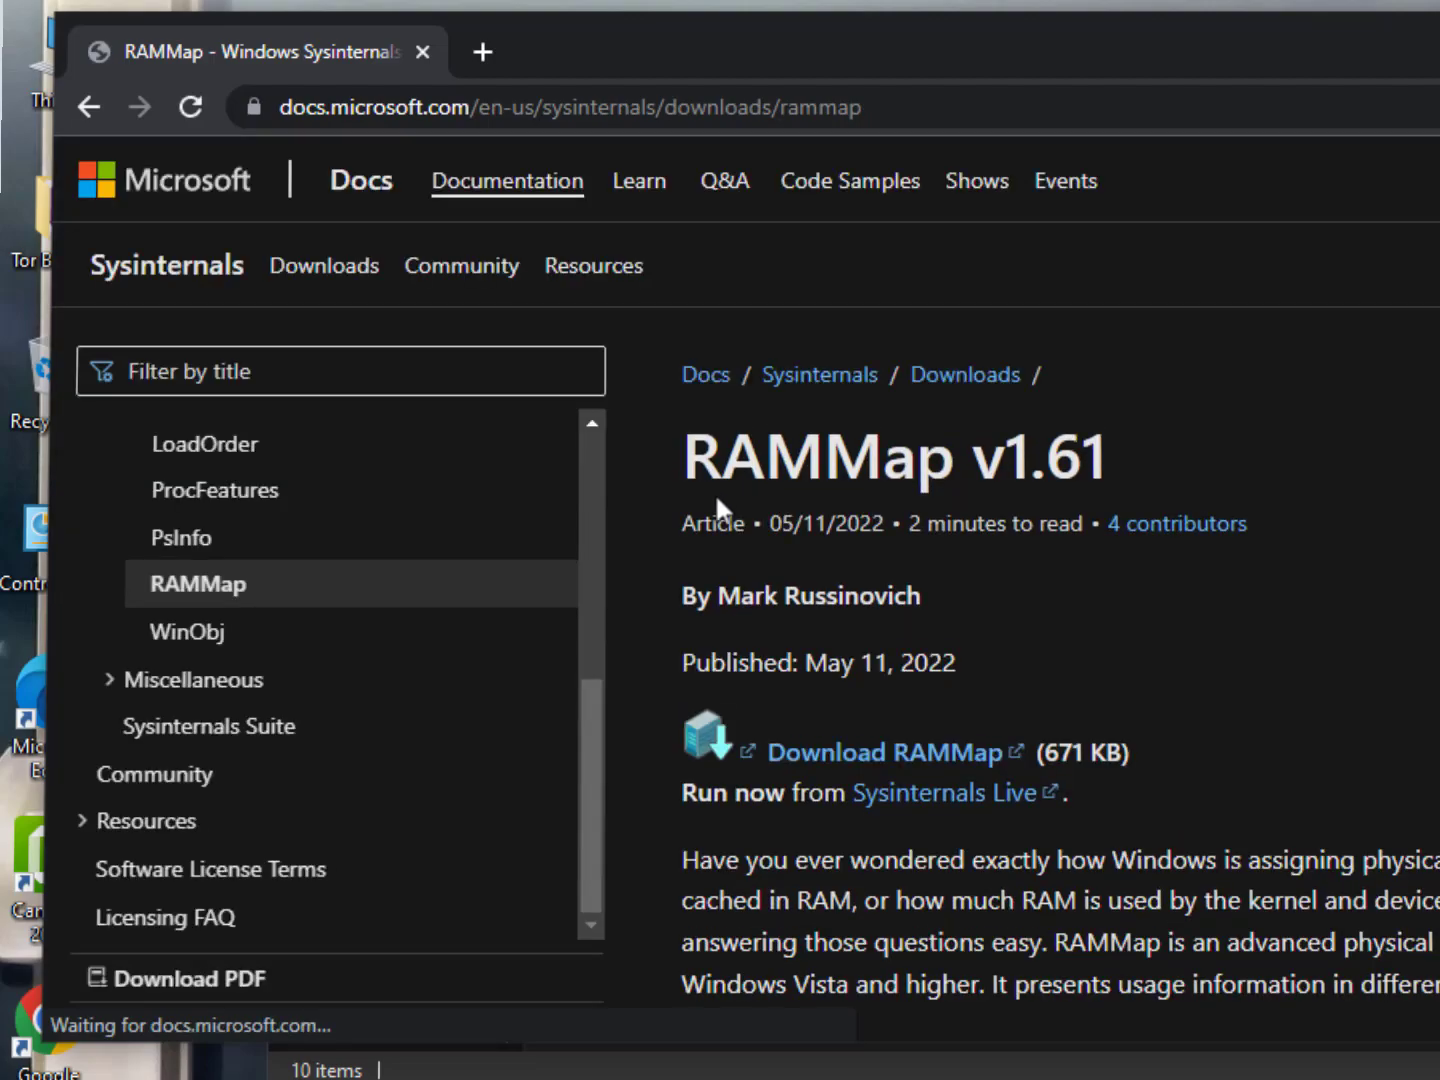
# Highlight the intro and seven-item list of RAMMap tabs, then scroll to the screenshot.
pyautogui.scroll(-3, 715, 493)
pyautogui.moveTo(683, 538); pyautogui.dragTo(735, 703)
pyautogui.scroll(-3, 735, 703)
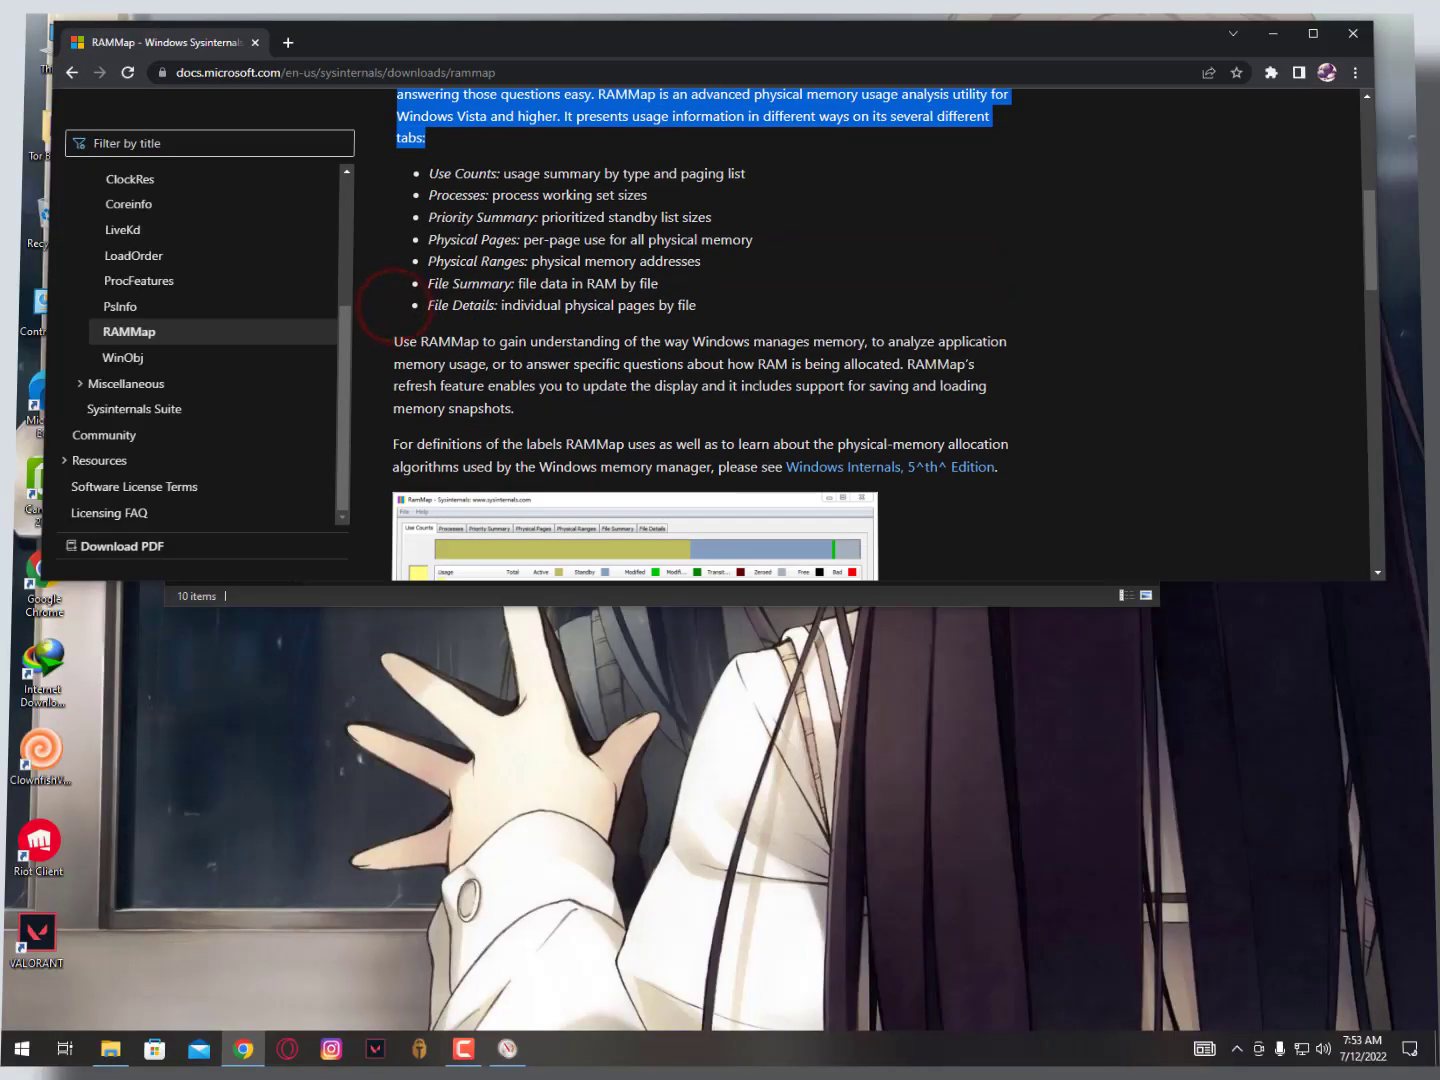
pyautogui.moveTo(427, 178); pyautogui.dragTo(716, 305)
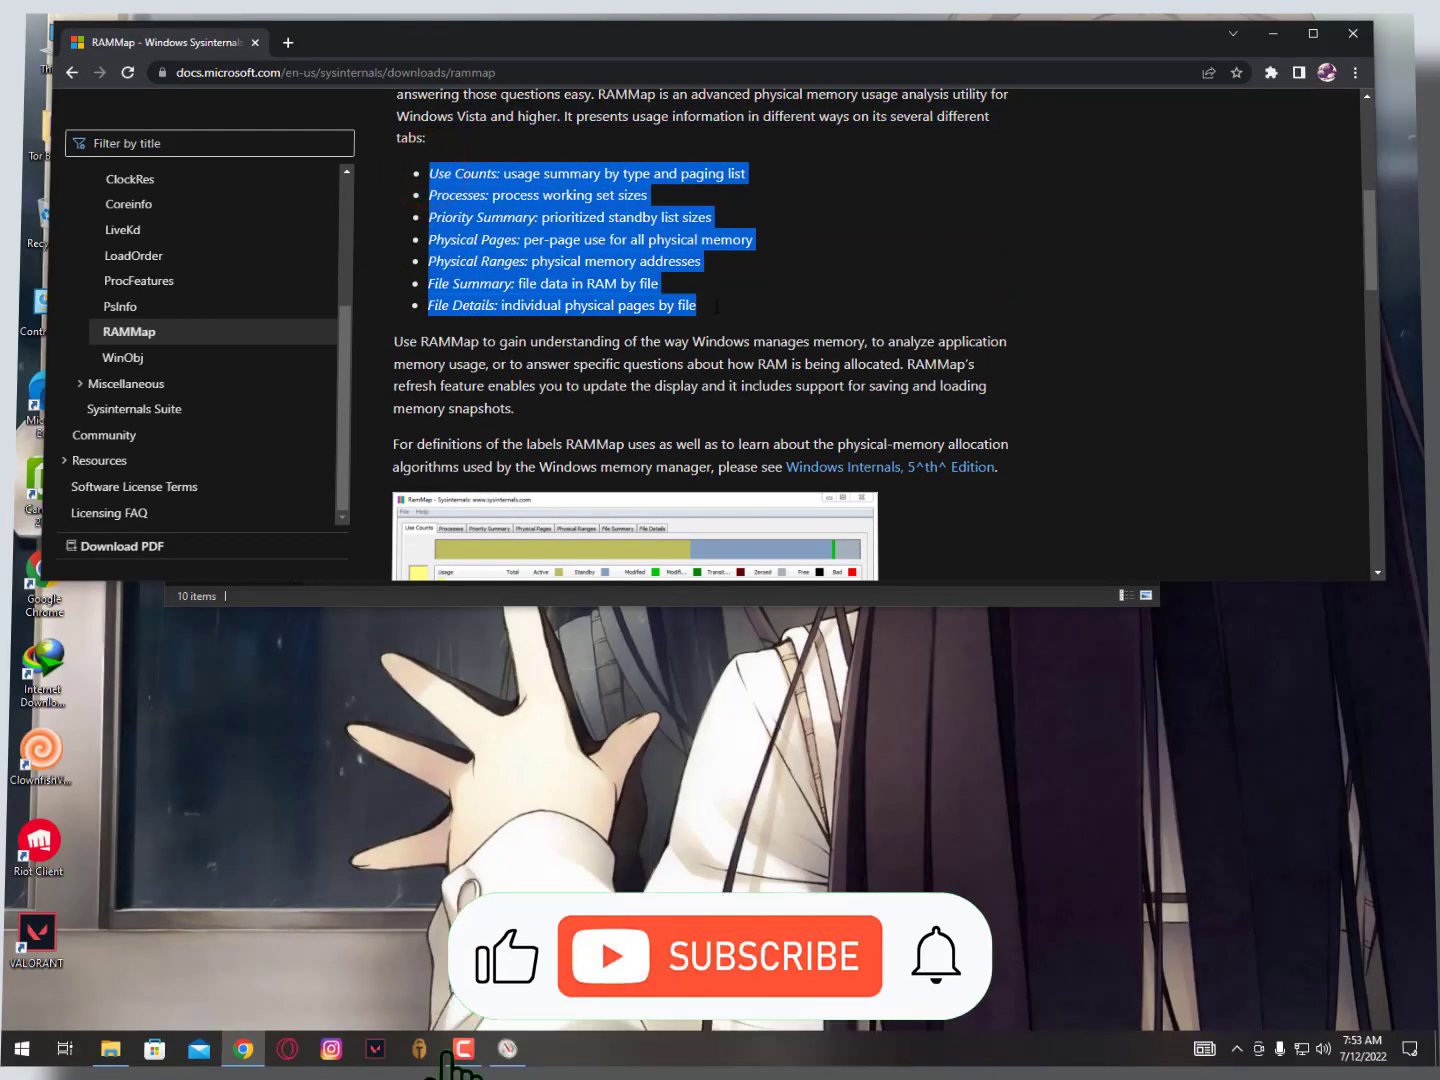
pyautogui.scroll(-3, 740, 298)
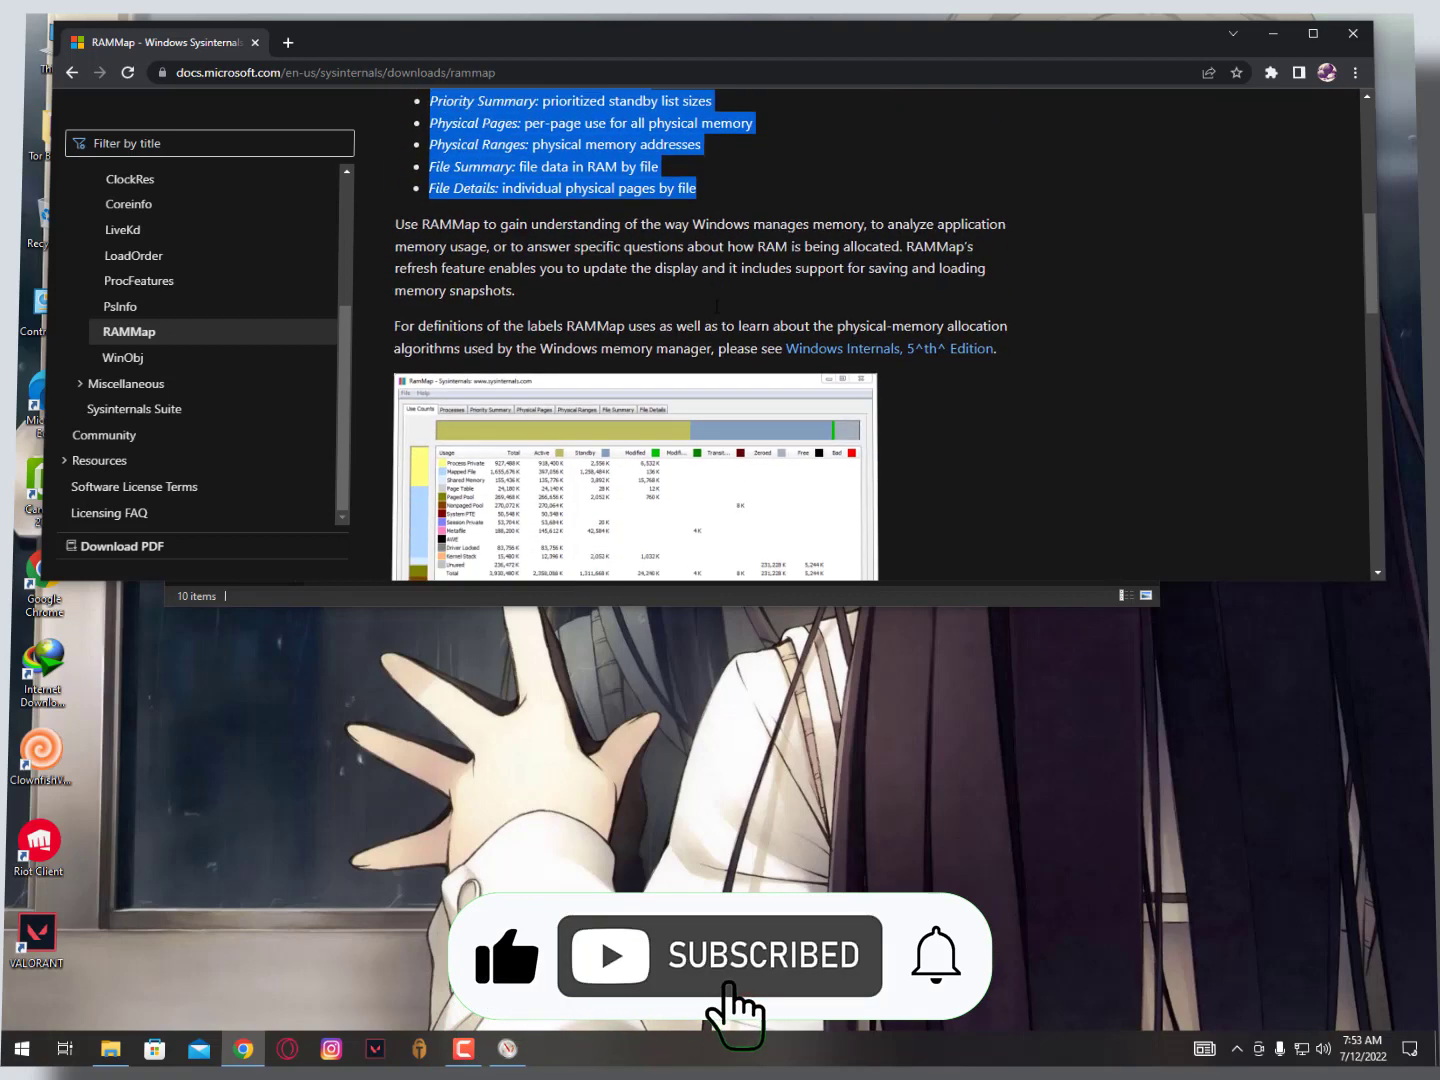
# Minimize Chrome and run RAMMap from D:\Working Process\RAMMap, then close File Explorer.
pyautogui.click(1272, 38)
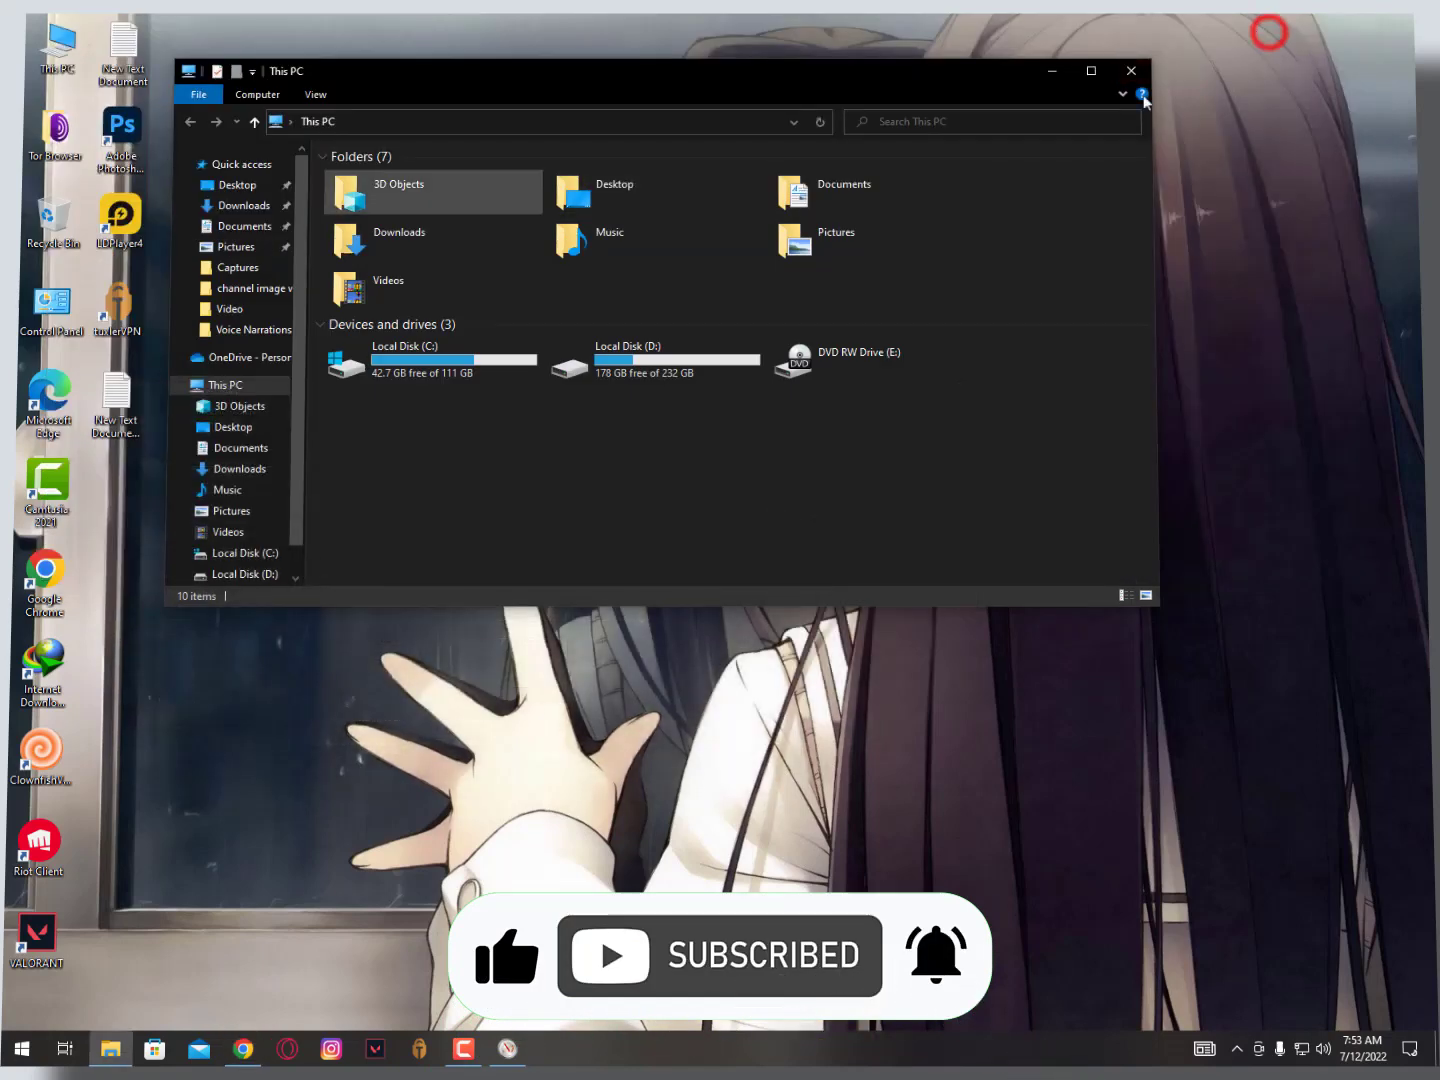
pyautogui.doubleClick(634, 357)
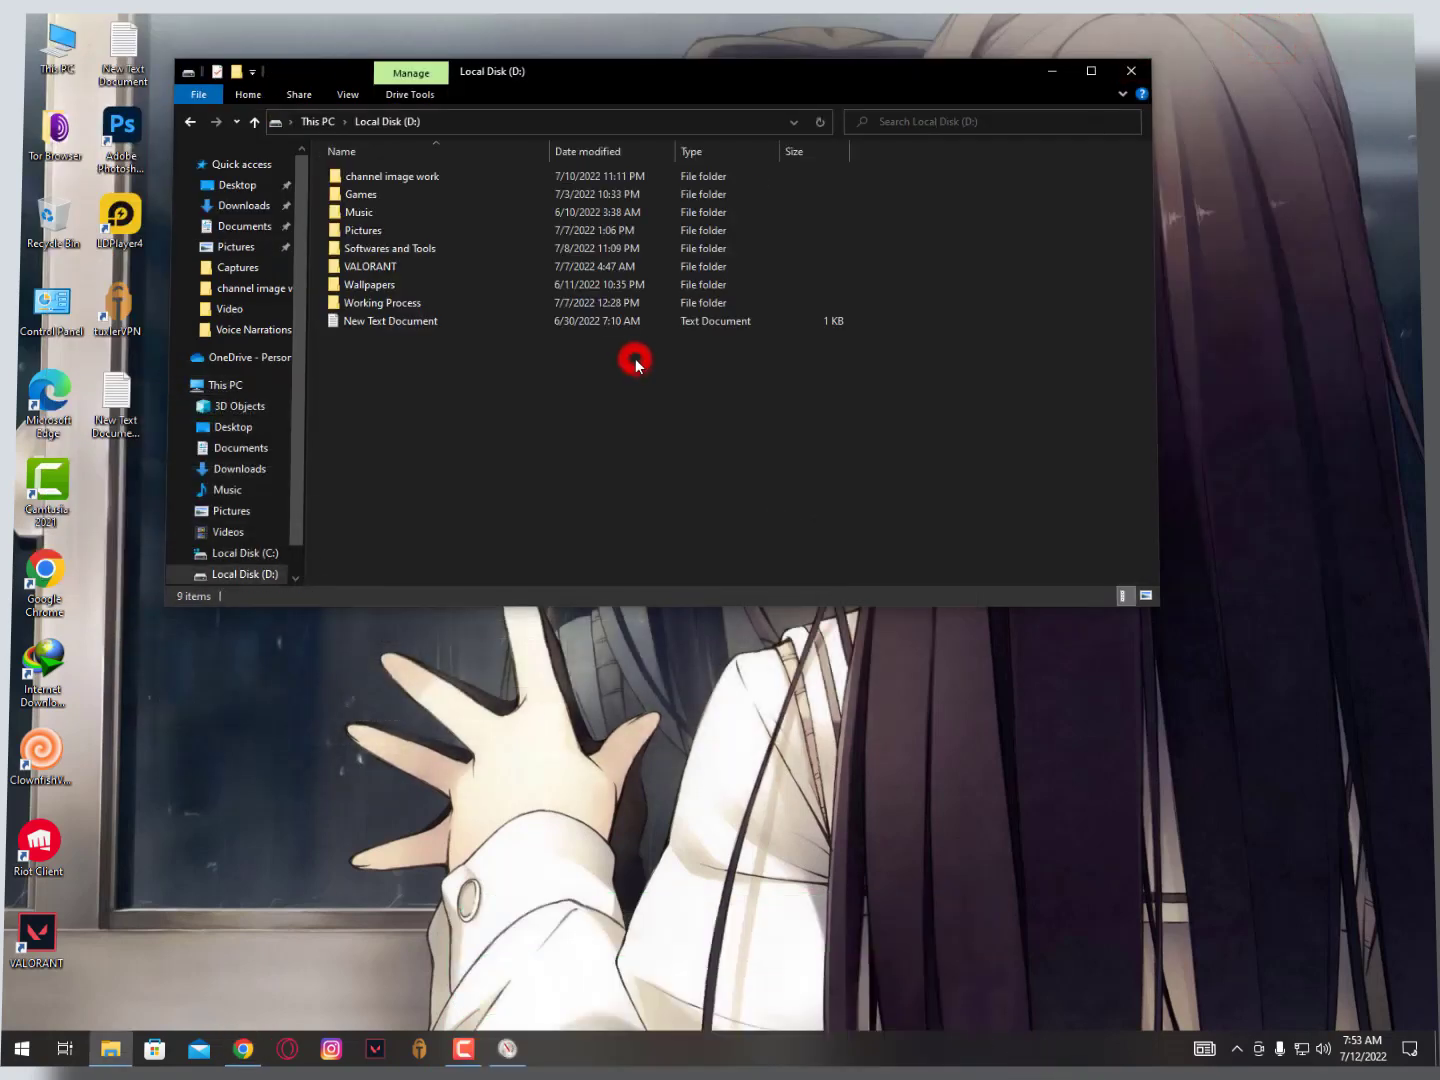
pyautogui.doubleClick(406, 303)
pyautogui.click(380, 231)
pyautogui.doubleClick(380, 236)
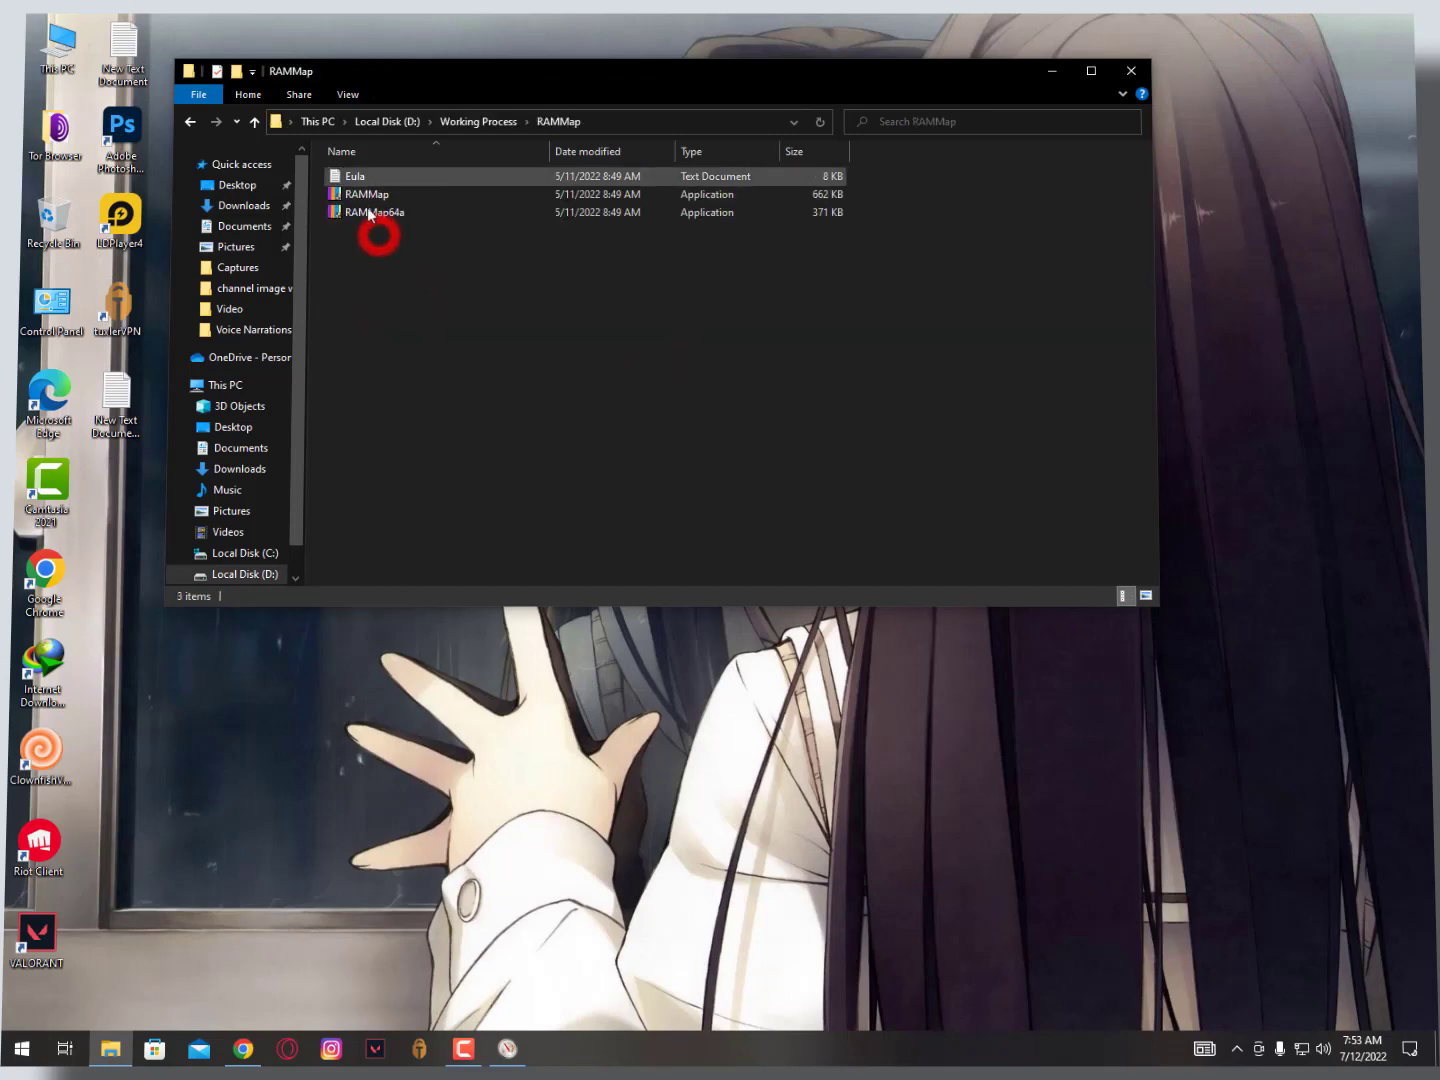
pyautogui.click(373, 195)
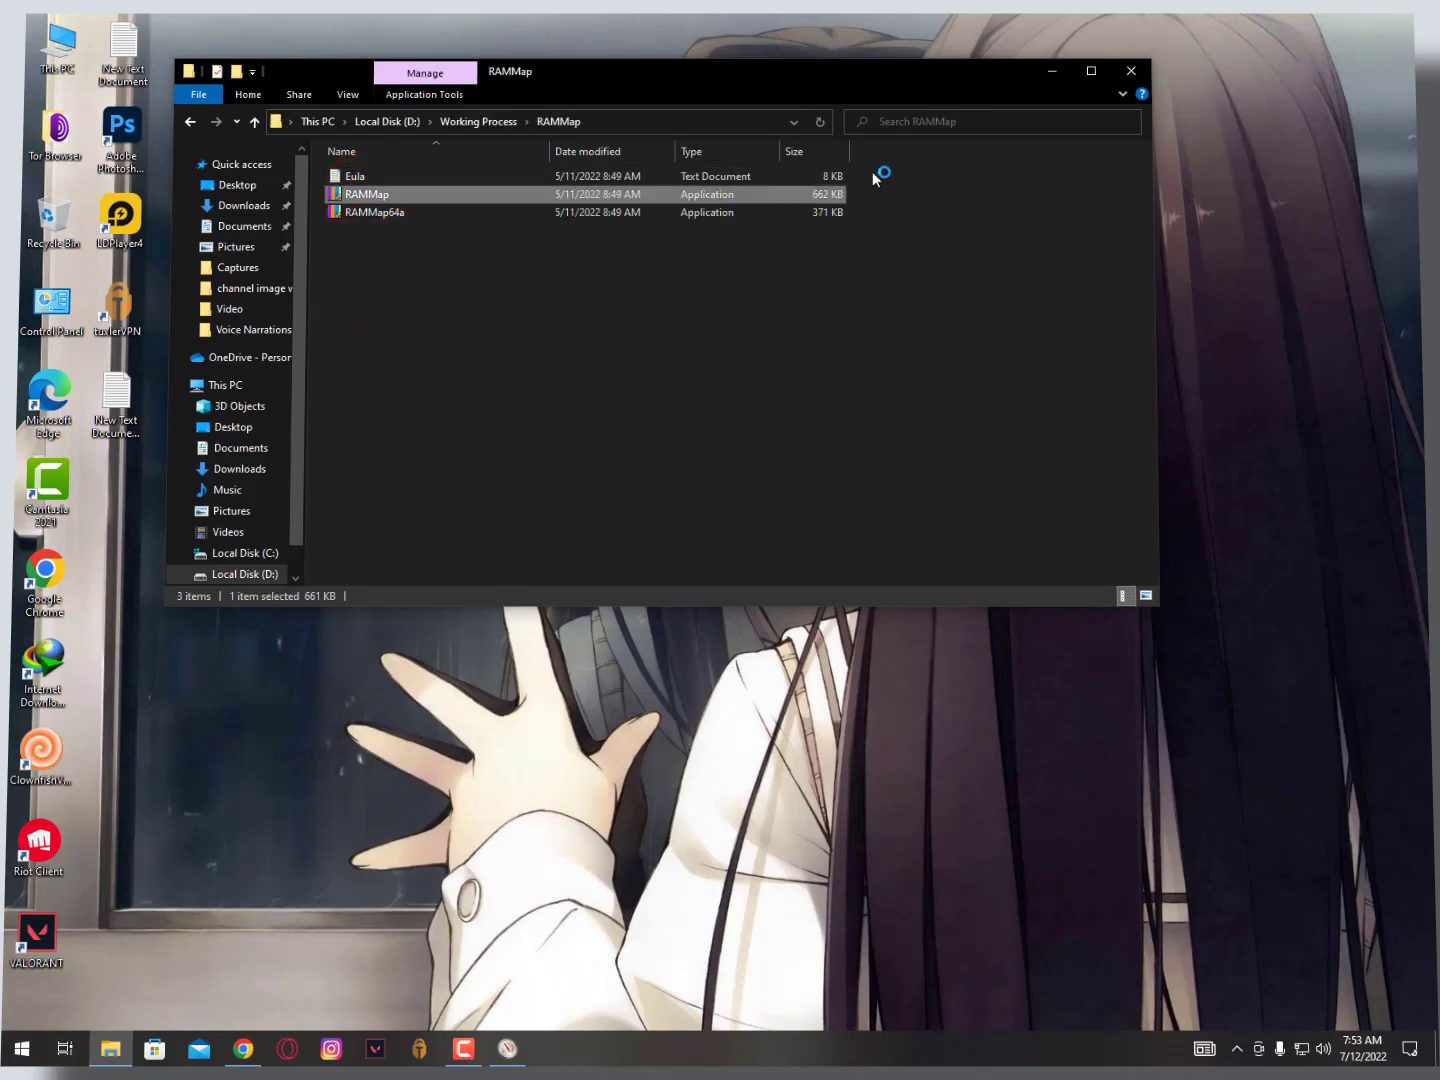
pyautogui.click(1131, 70)
# Snap RAMMap to the right half and Resource Monitor to the left, selecting MsMpEng.exe.
pyautogui.click(561, 189)
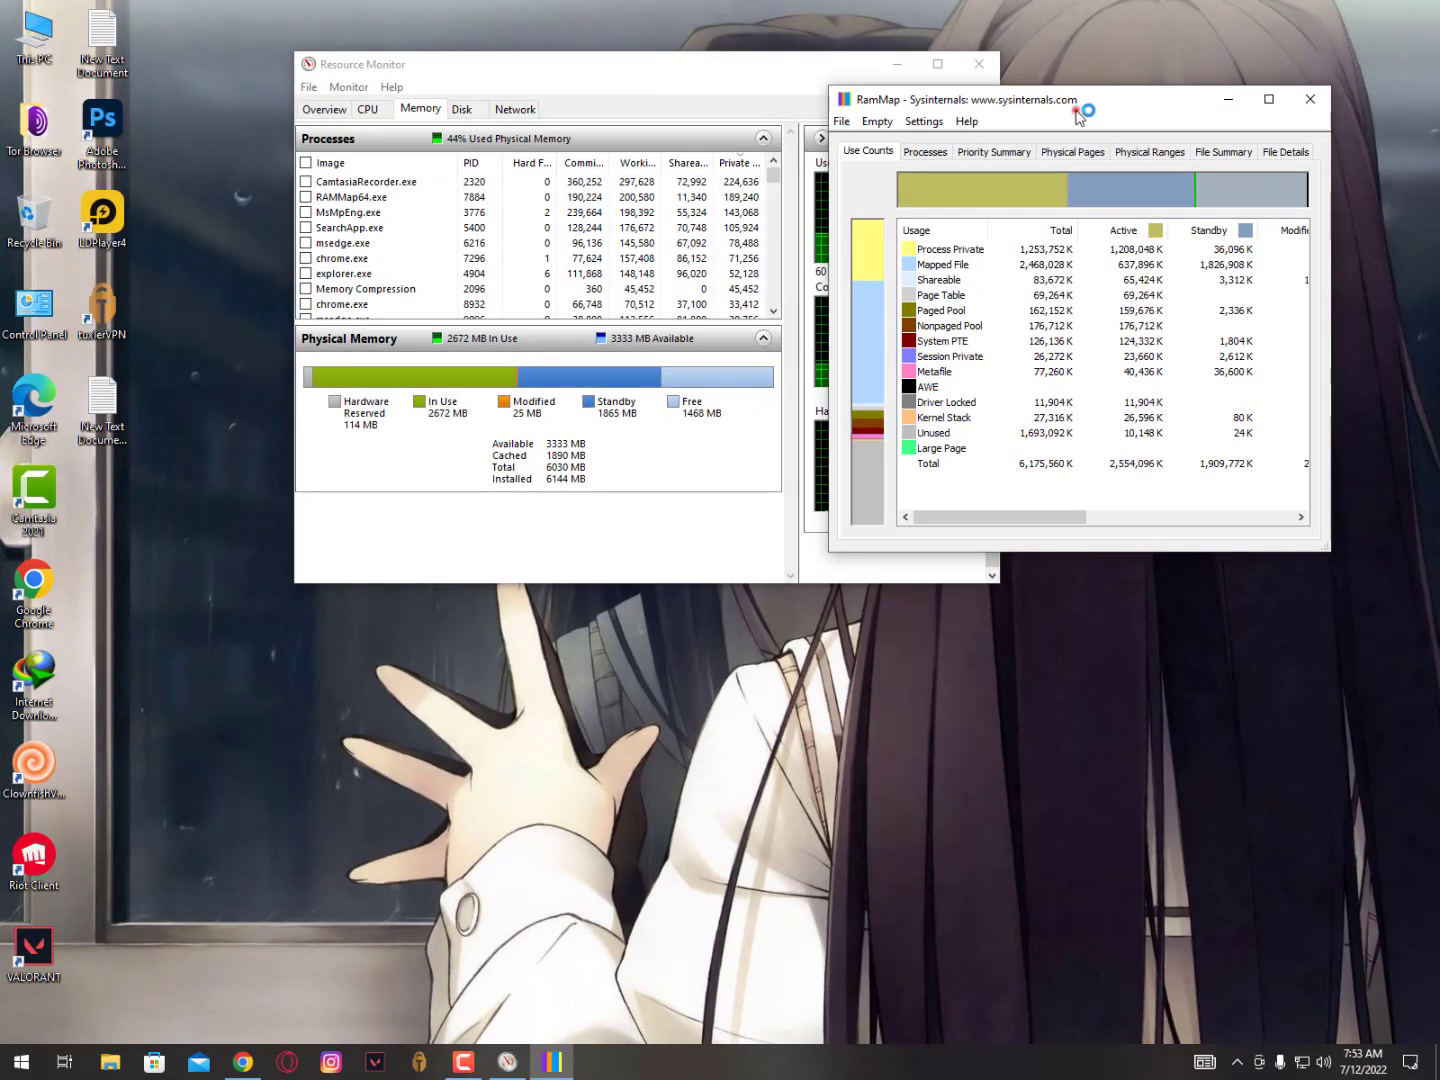
pyautogui.moveTo(864, 151); pyautogui.dragTo(1436, 178)
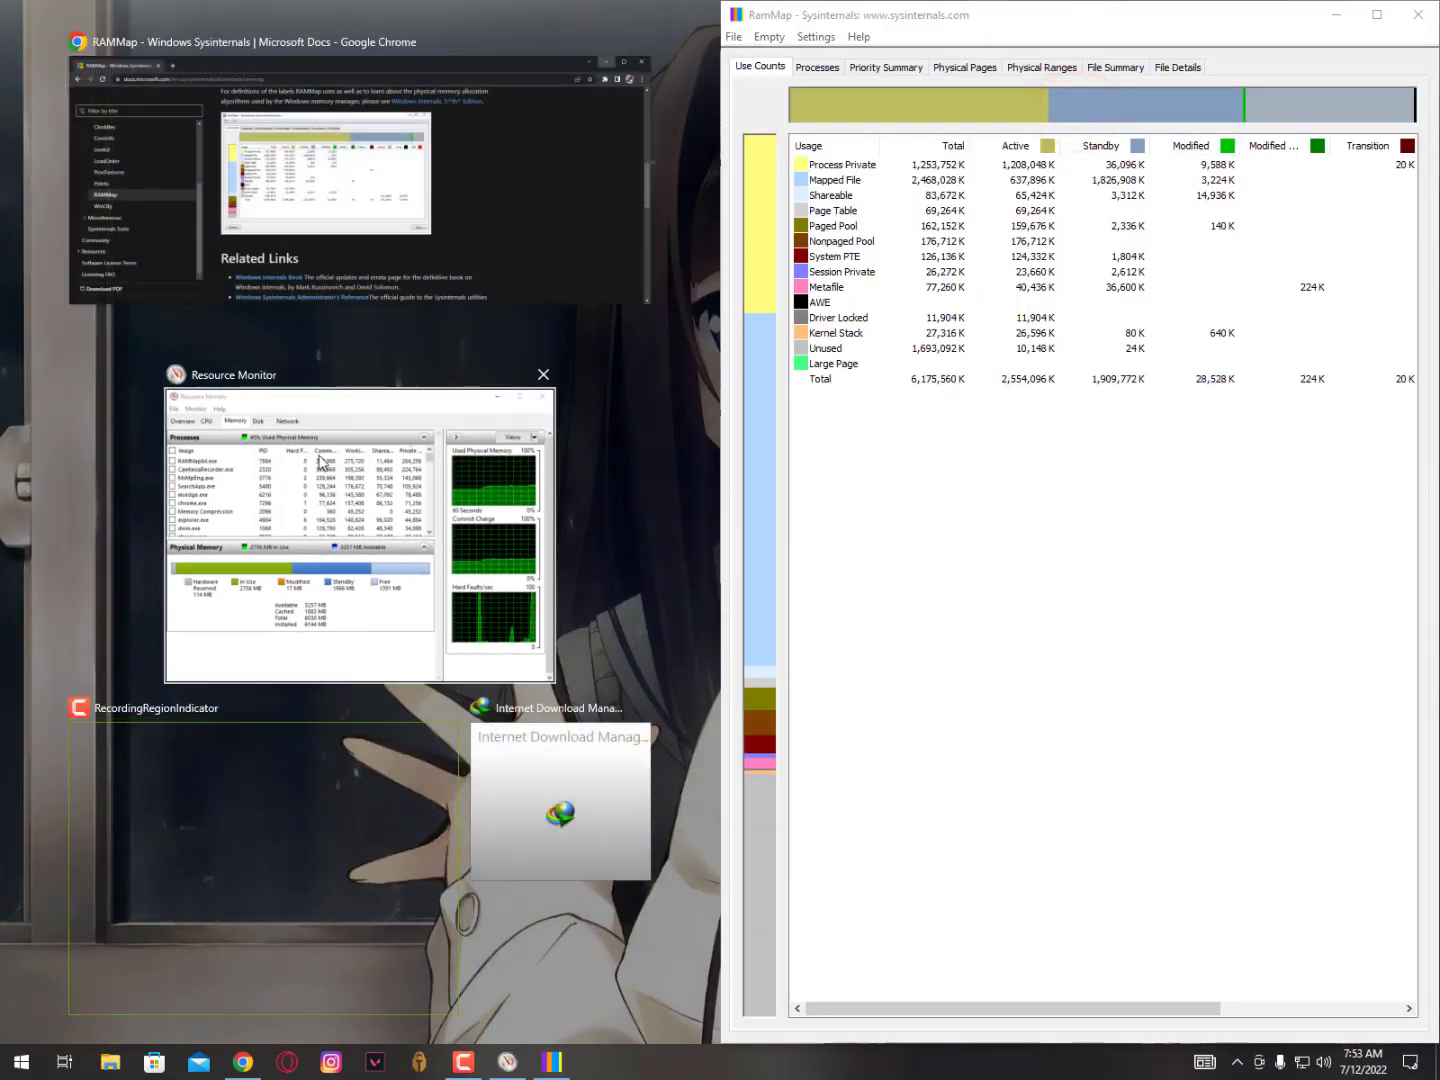
pyautogui.click(316, 456)
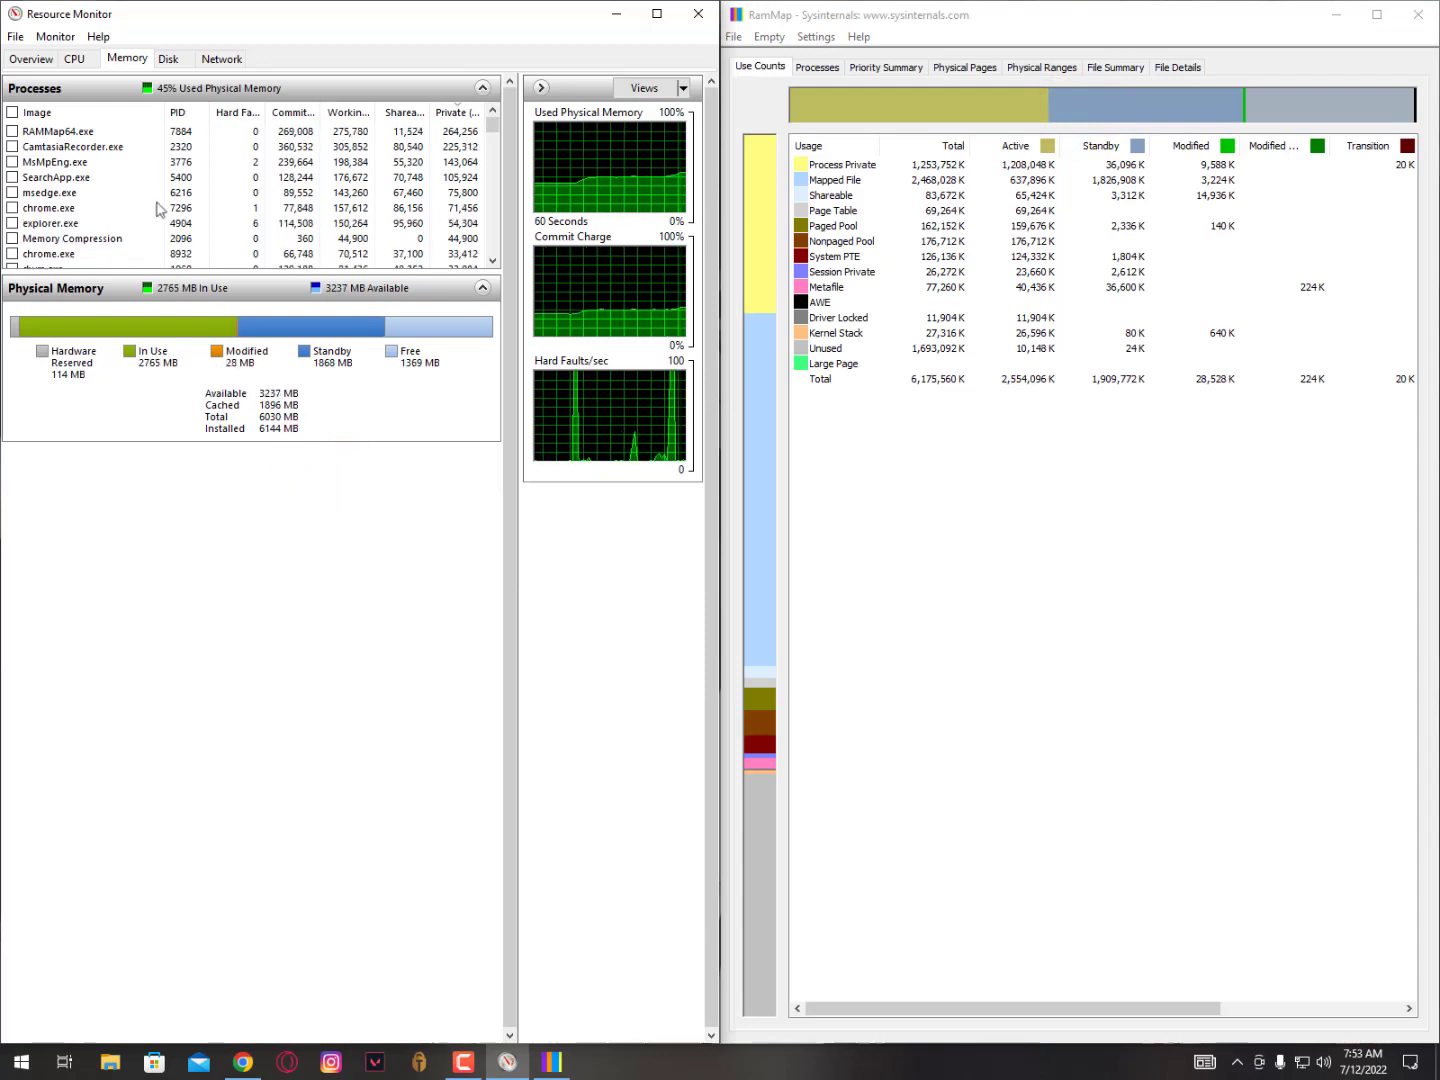
pyautogui.click(126, 159)
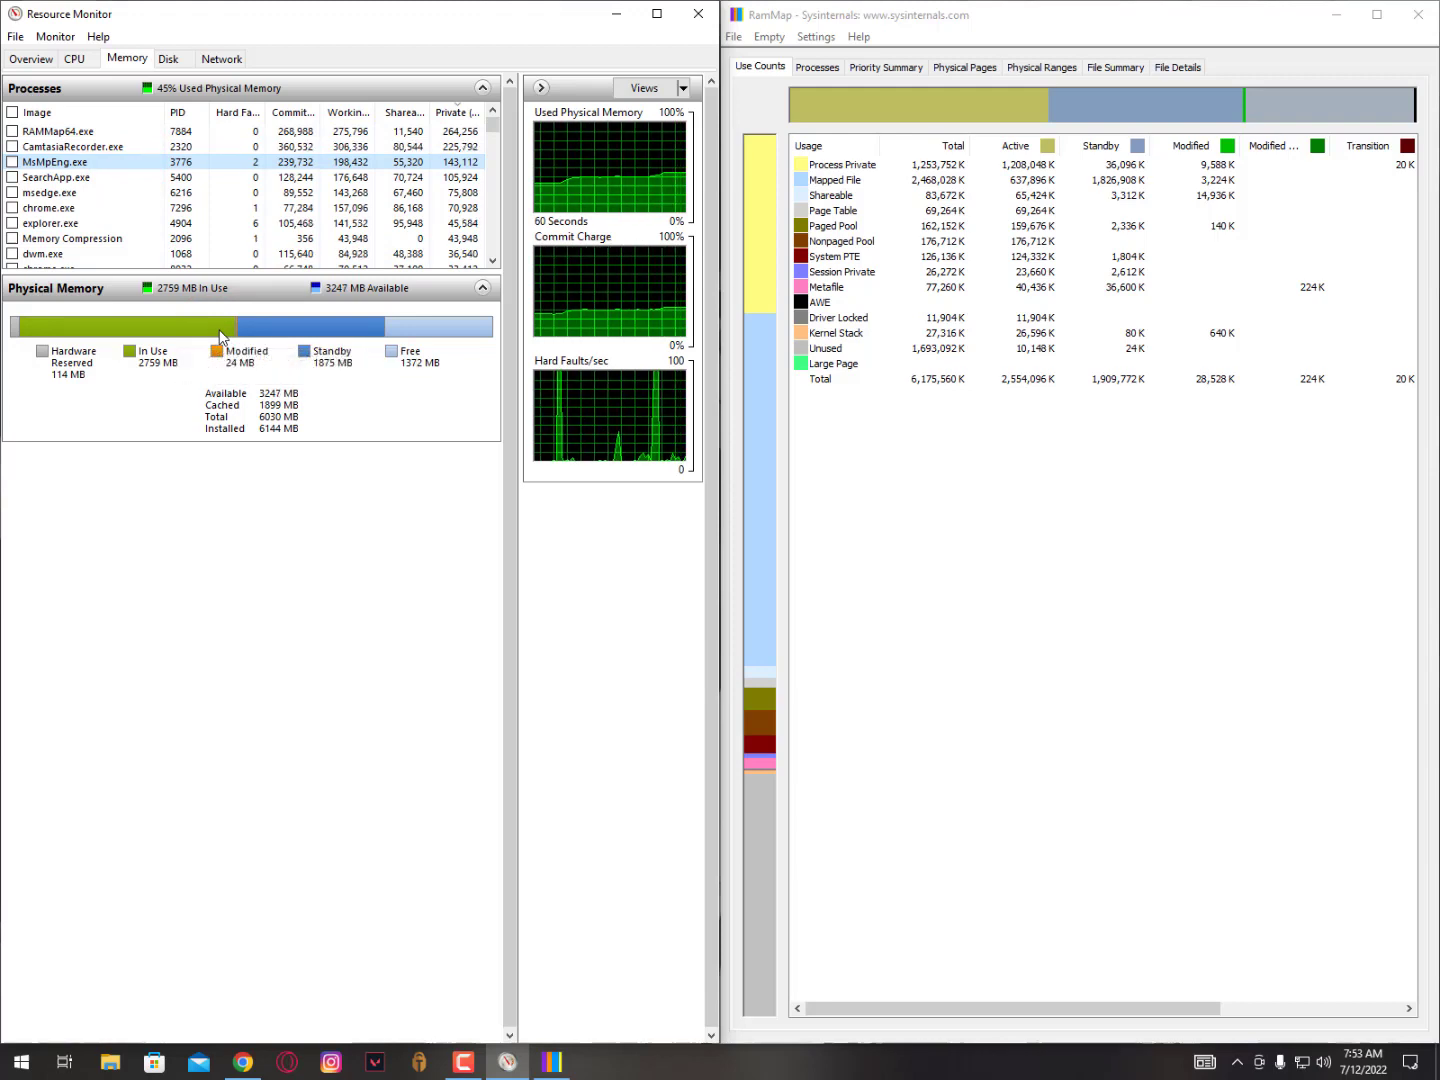
# Empty the working sets, the system working set and the modified page list.
pyautogui.click(770, 37)
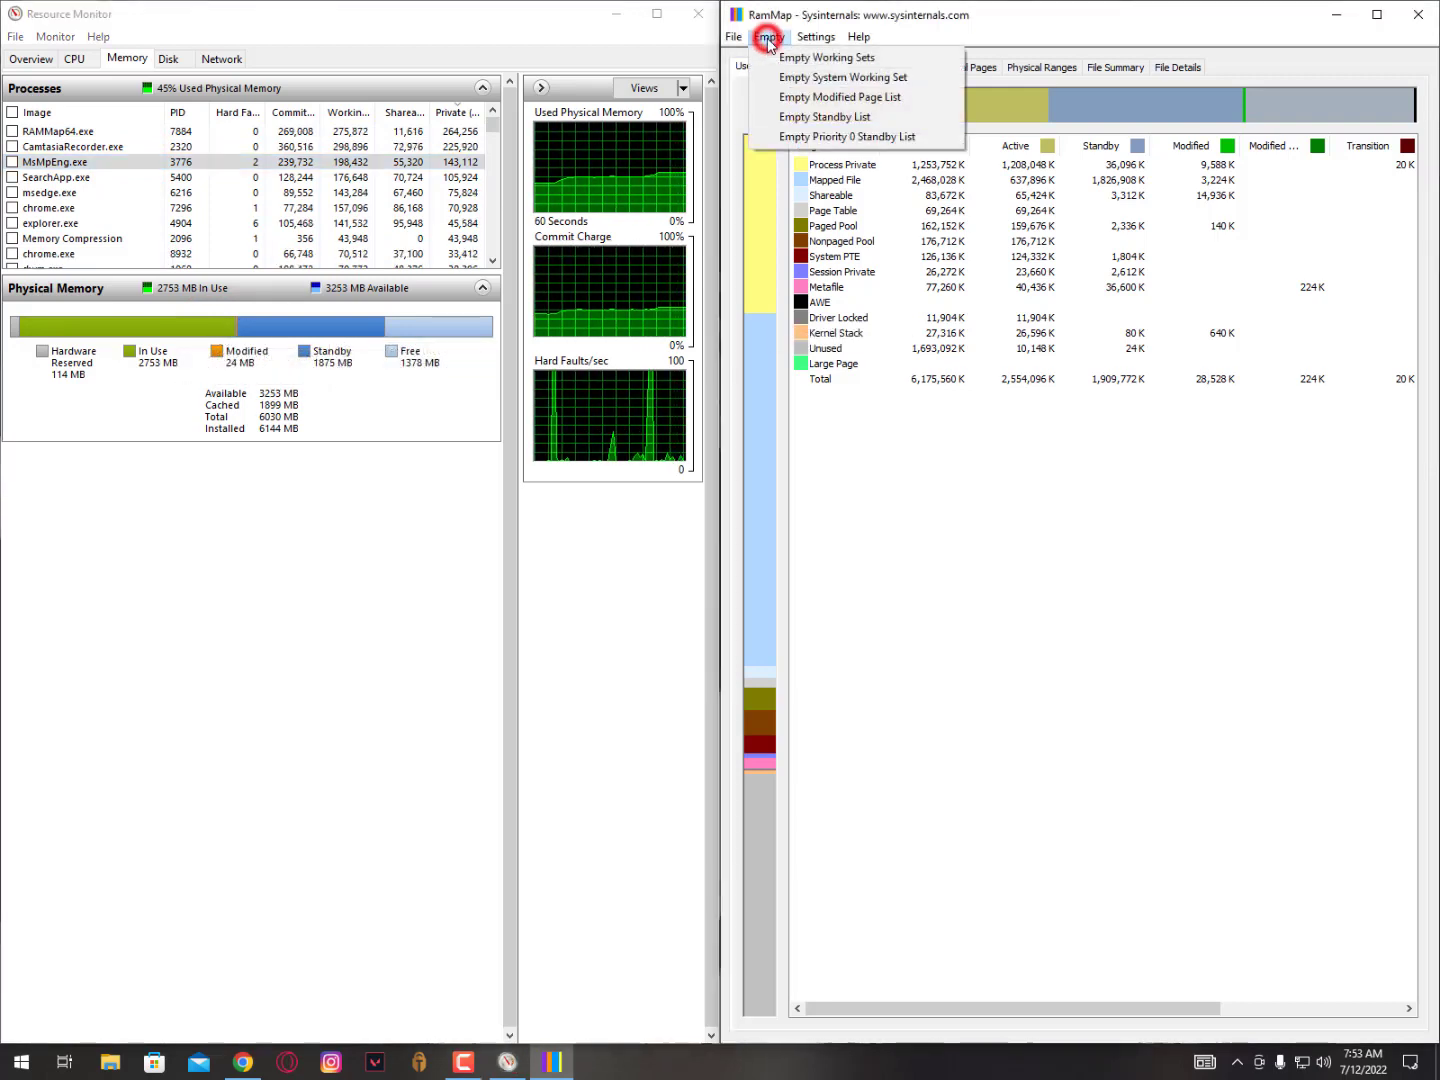
pyautogui.press('Down')
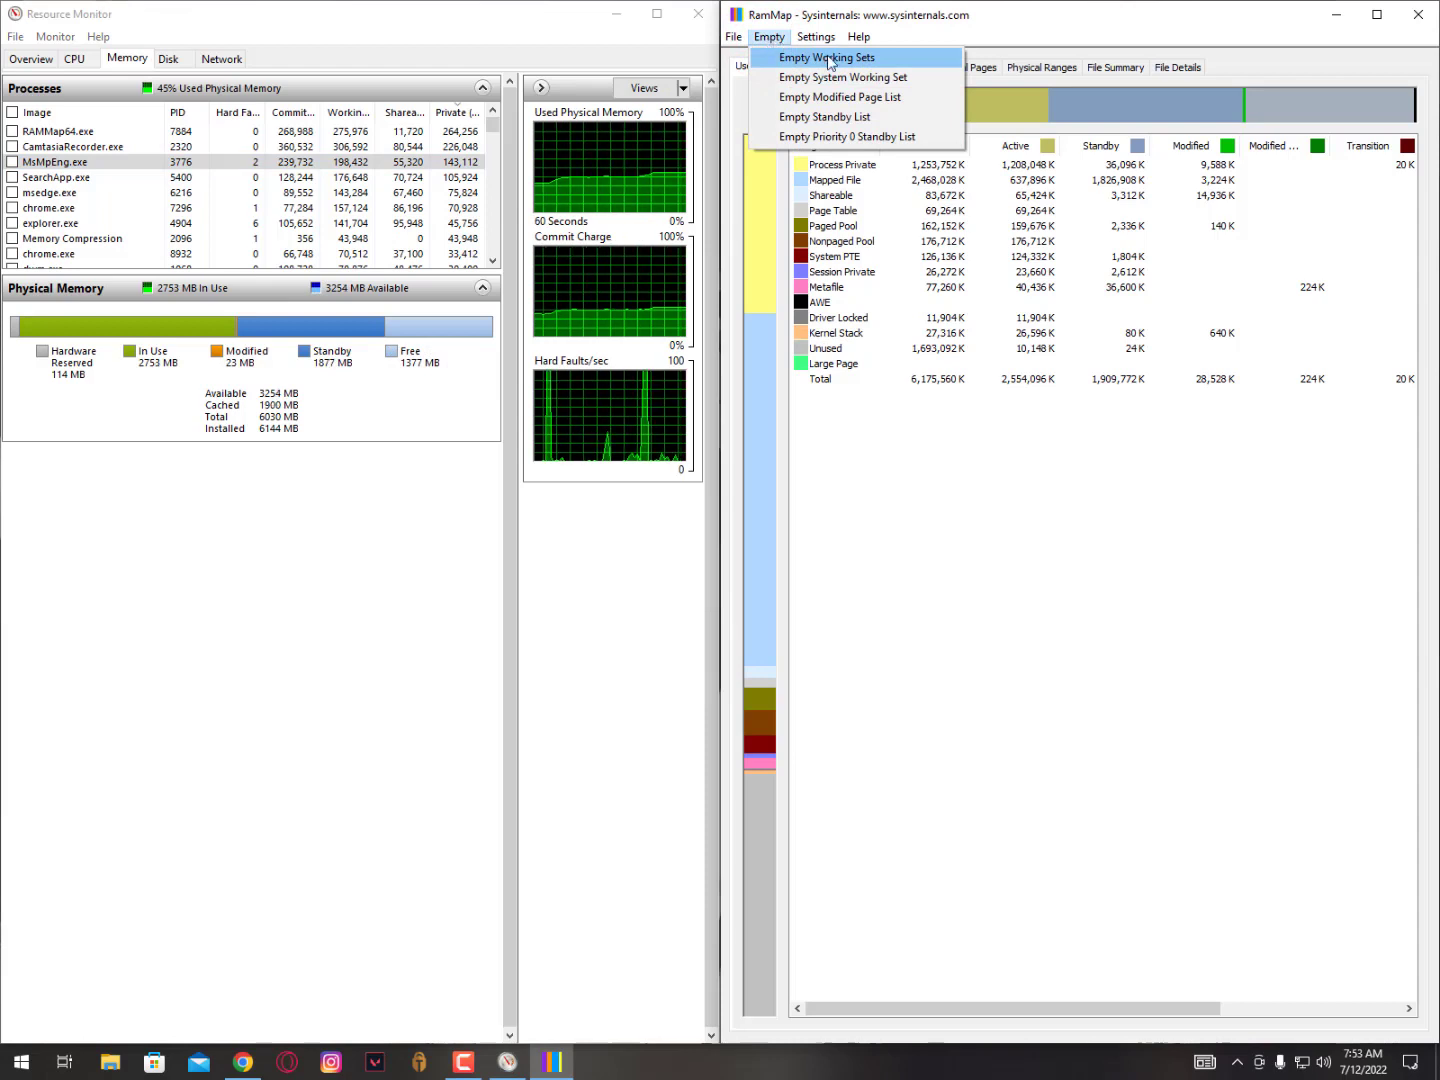
pyautogui.click(865, 58)
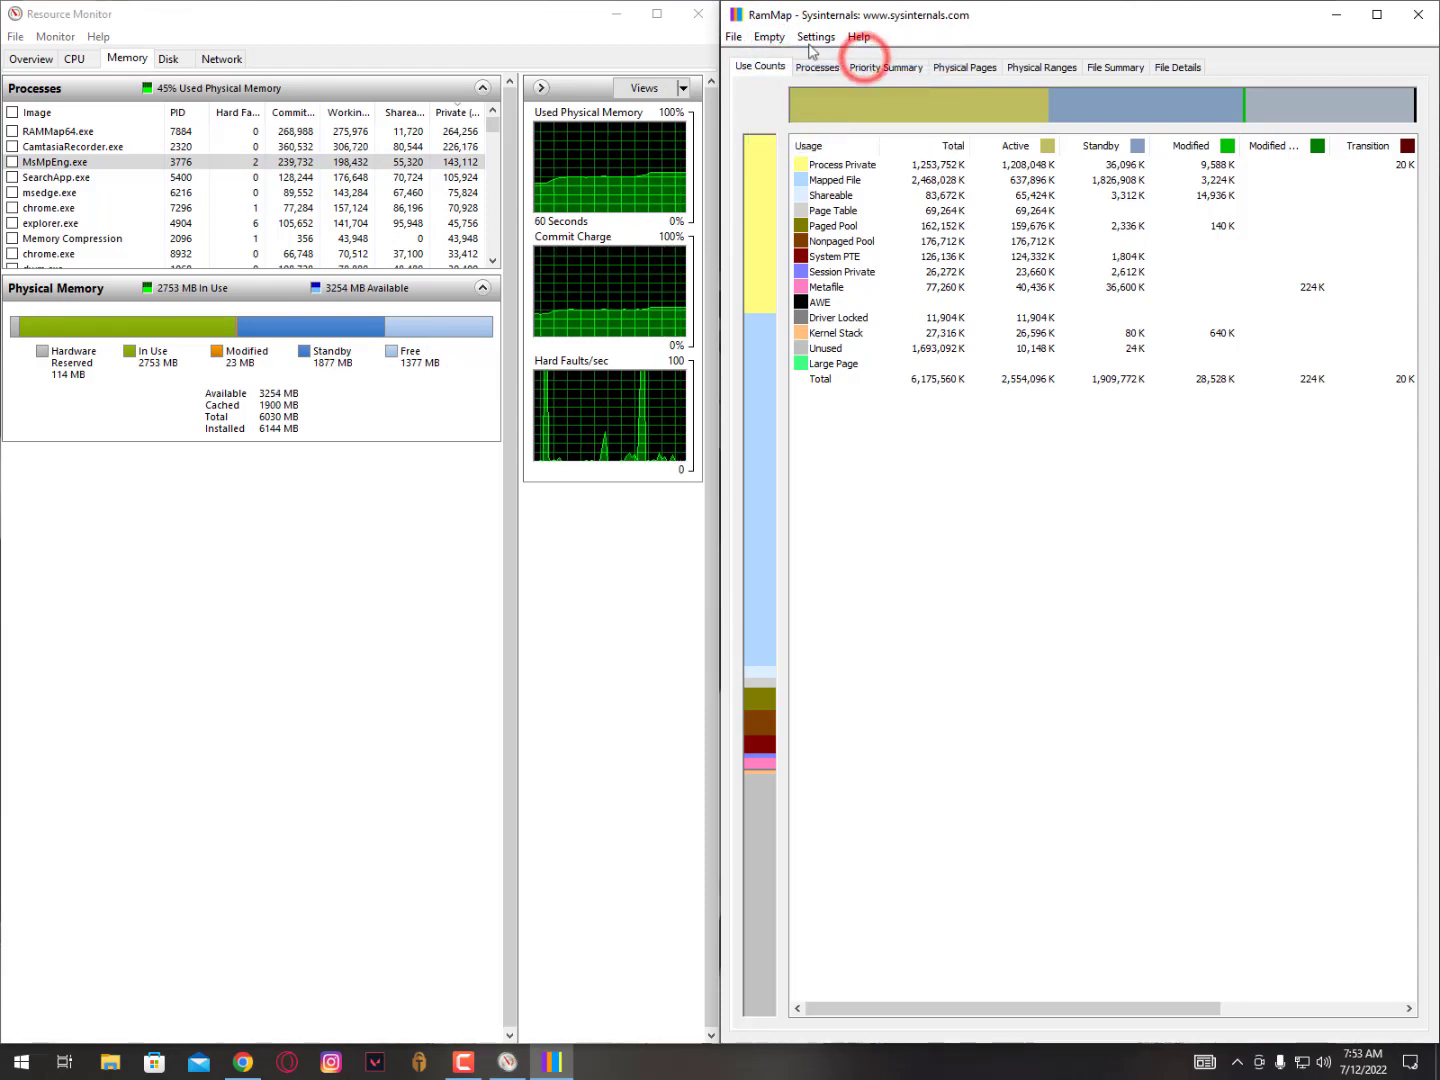
pyautogui.click(770, 37)
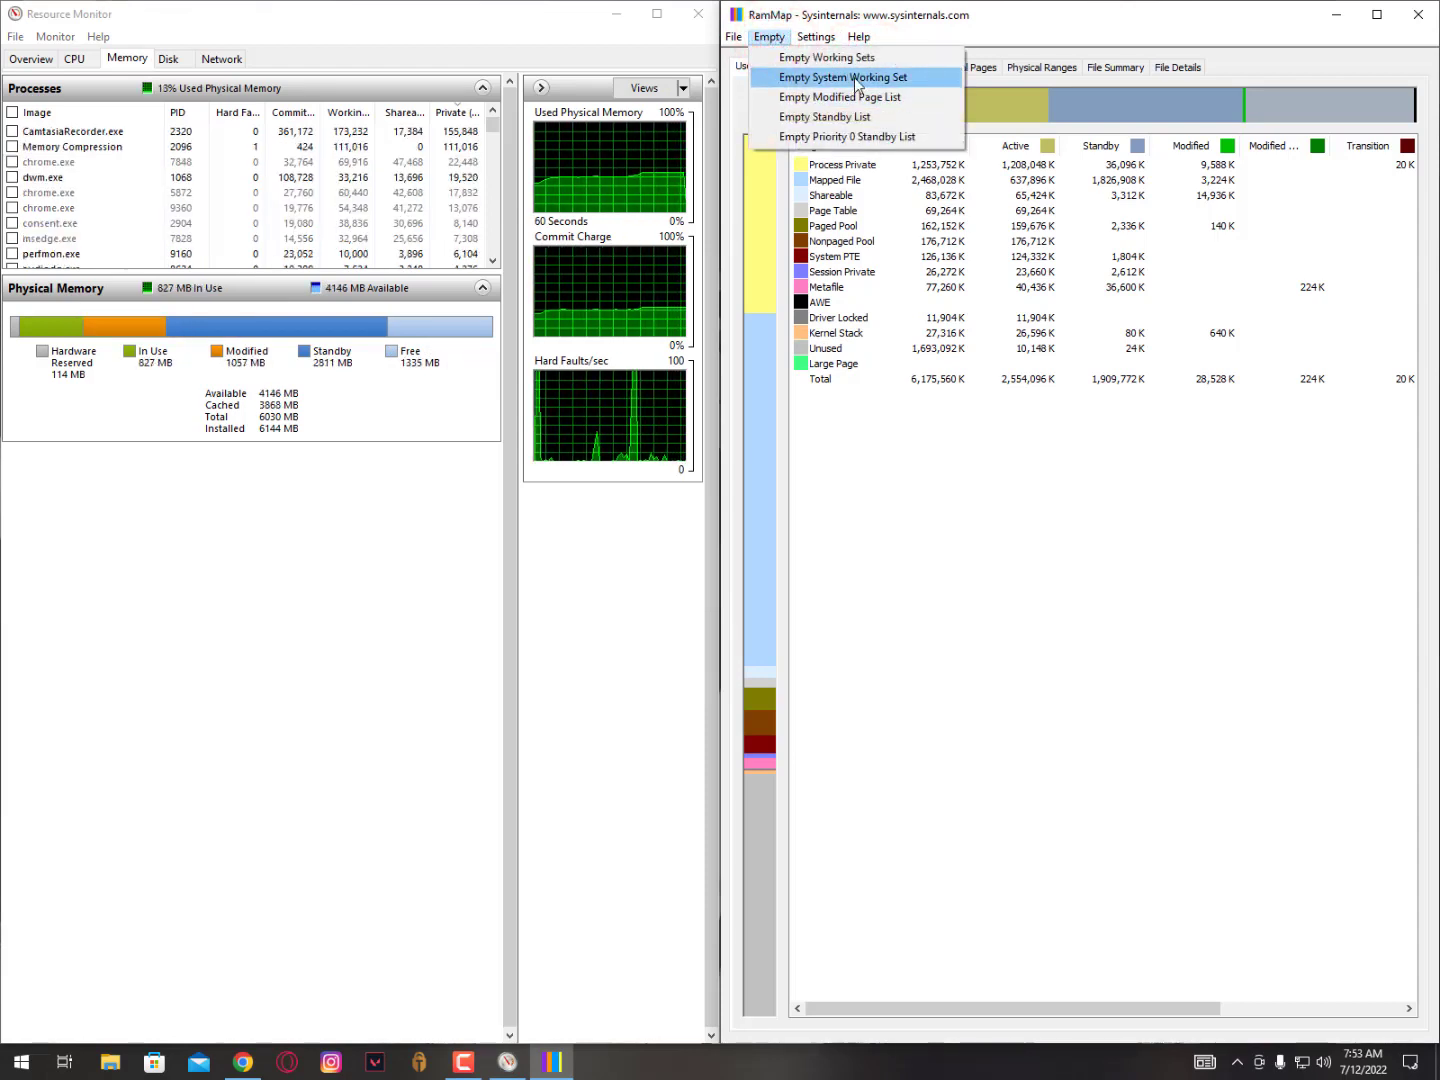
pyautogui.click(896, 80)
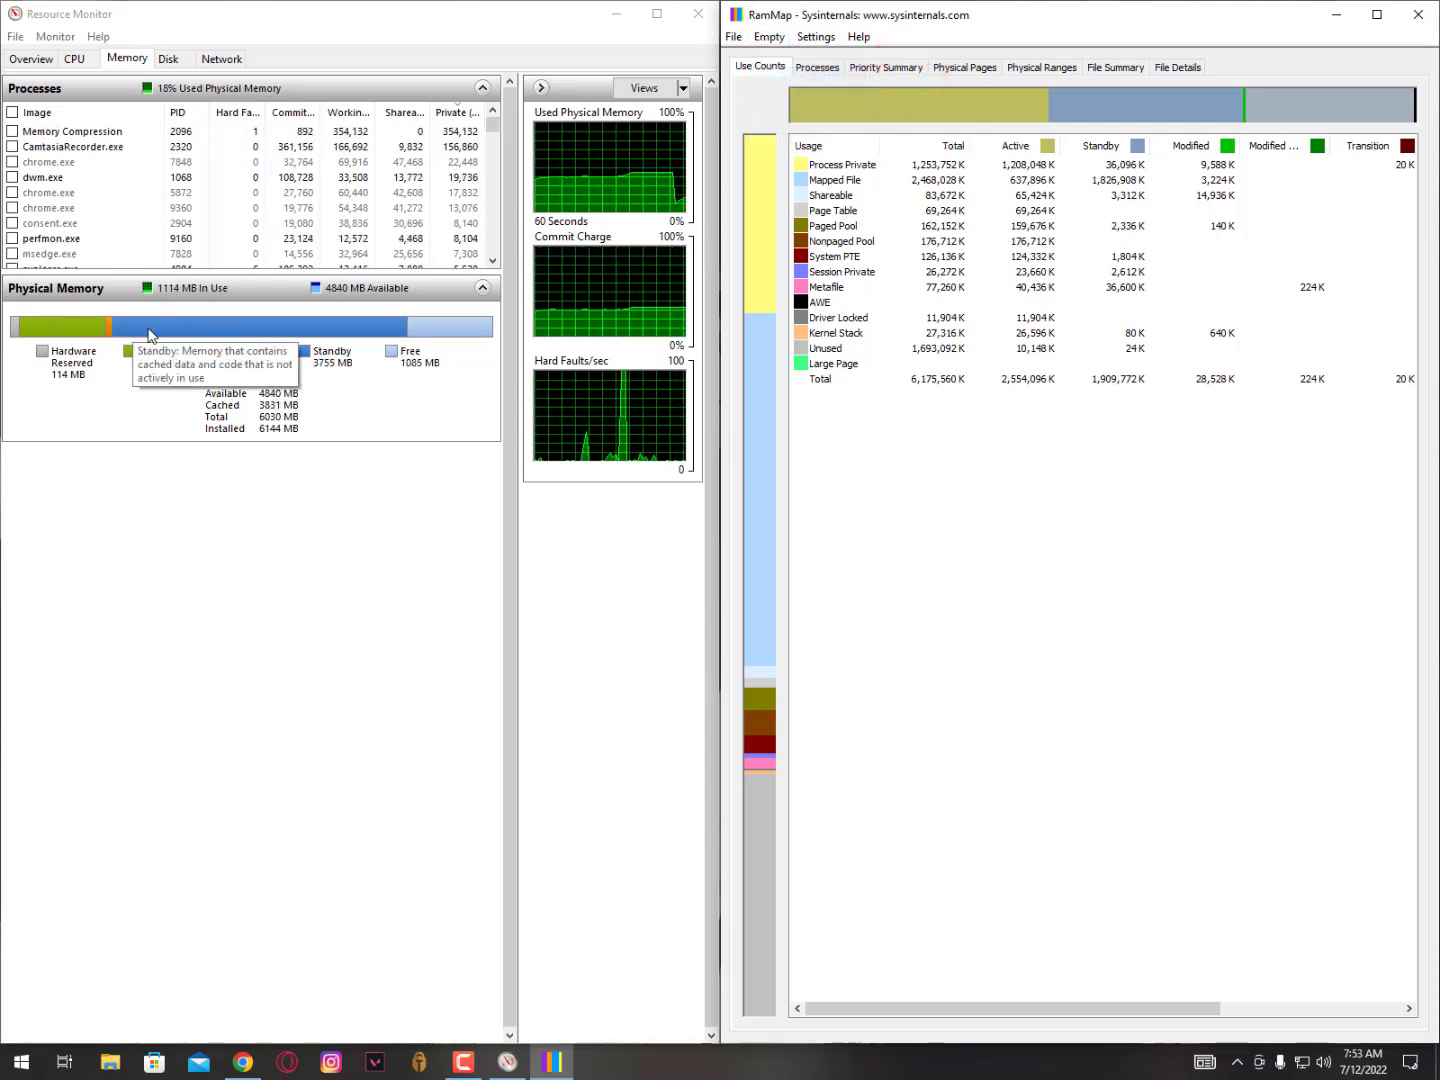
pyautogui.click(770, 37)
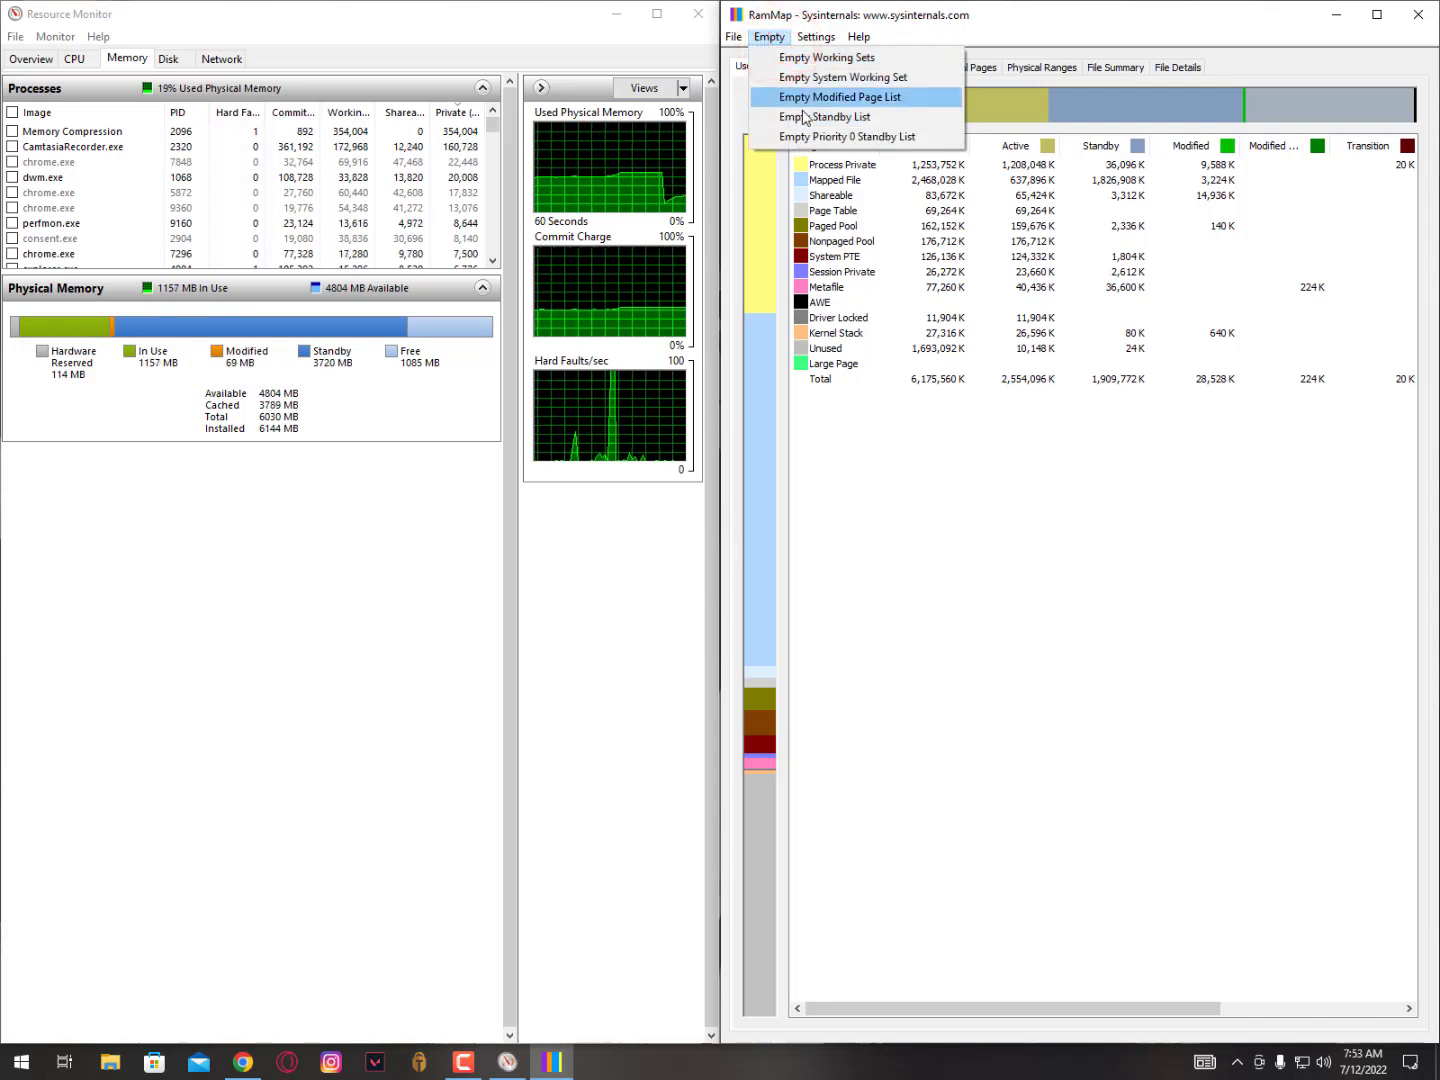
pyautogui.click(900, 100)
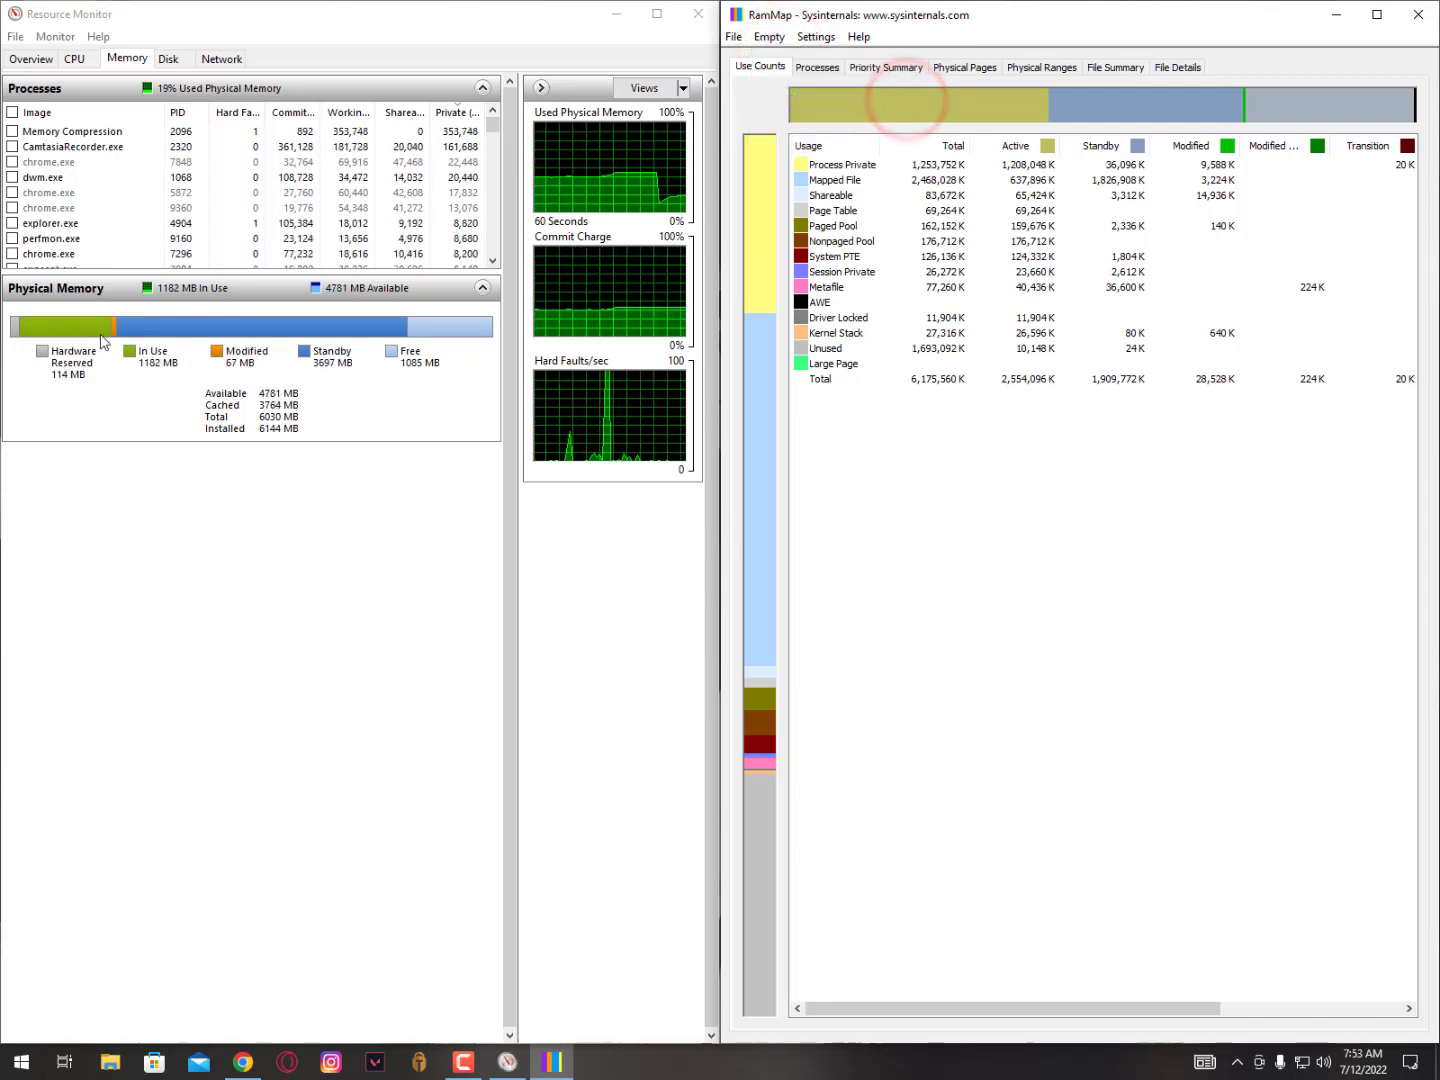
# Empty the standby list and the priority 0 standby list.
pyautogui.click(770, 37)
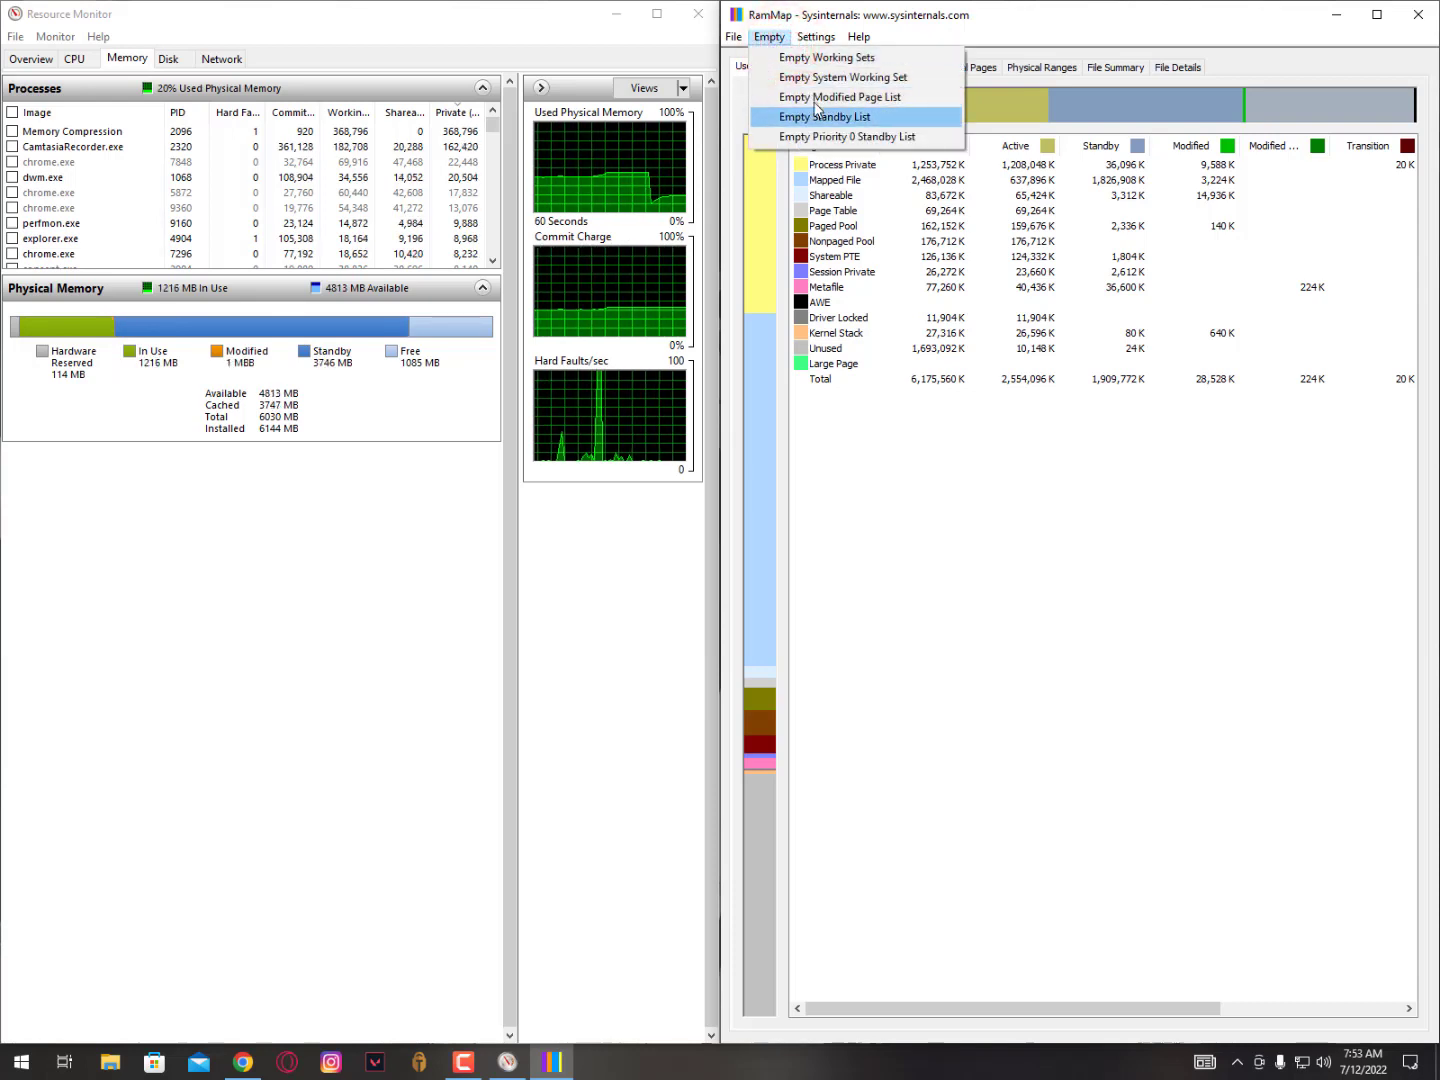
pyautogui.click(867, 122)
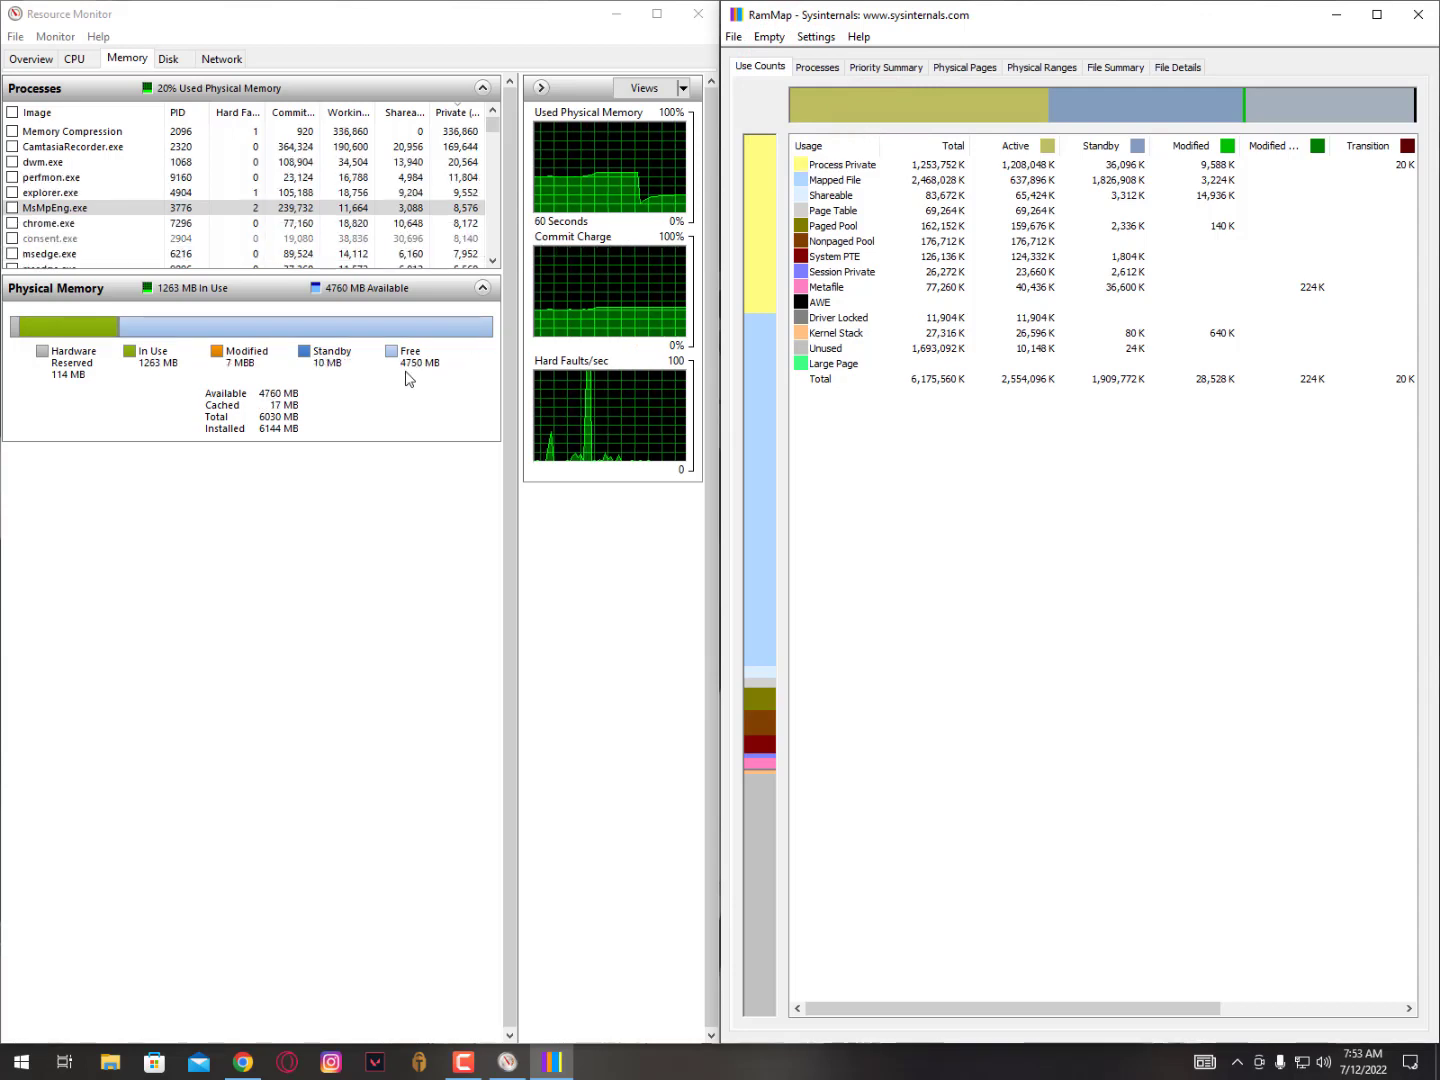
pyautogui.click(770, 38)
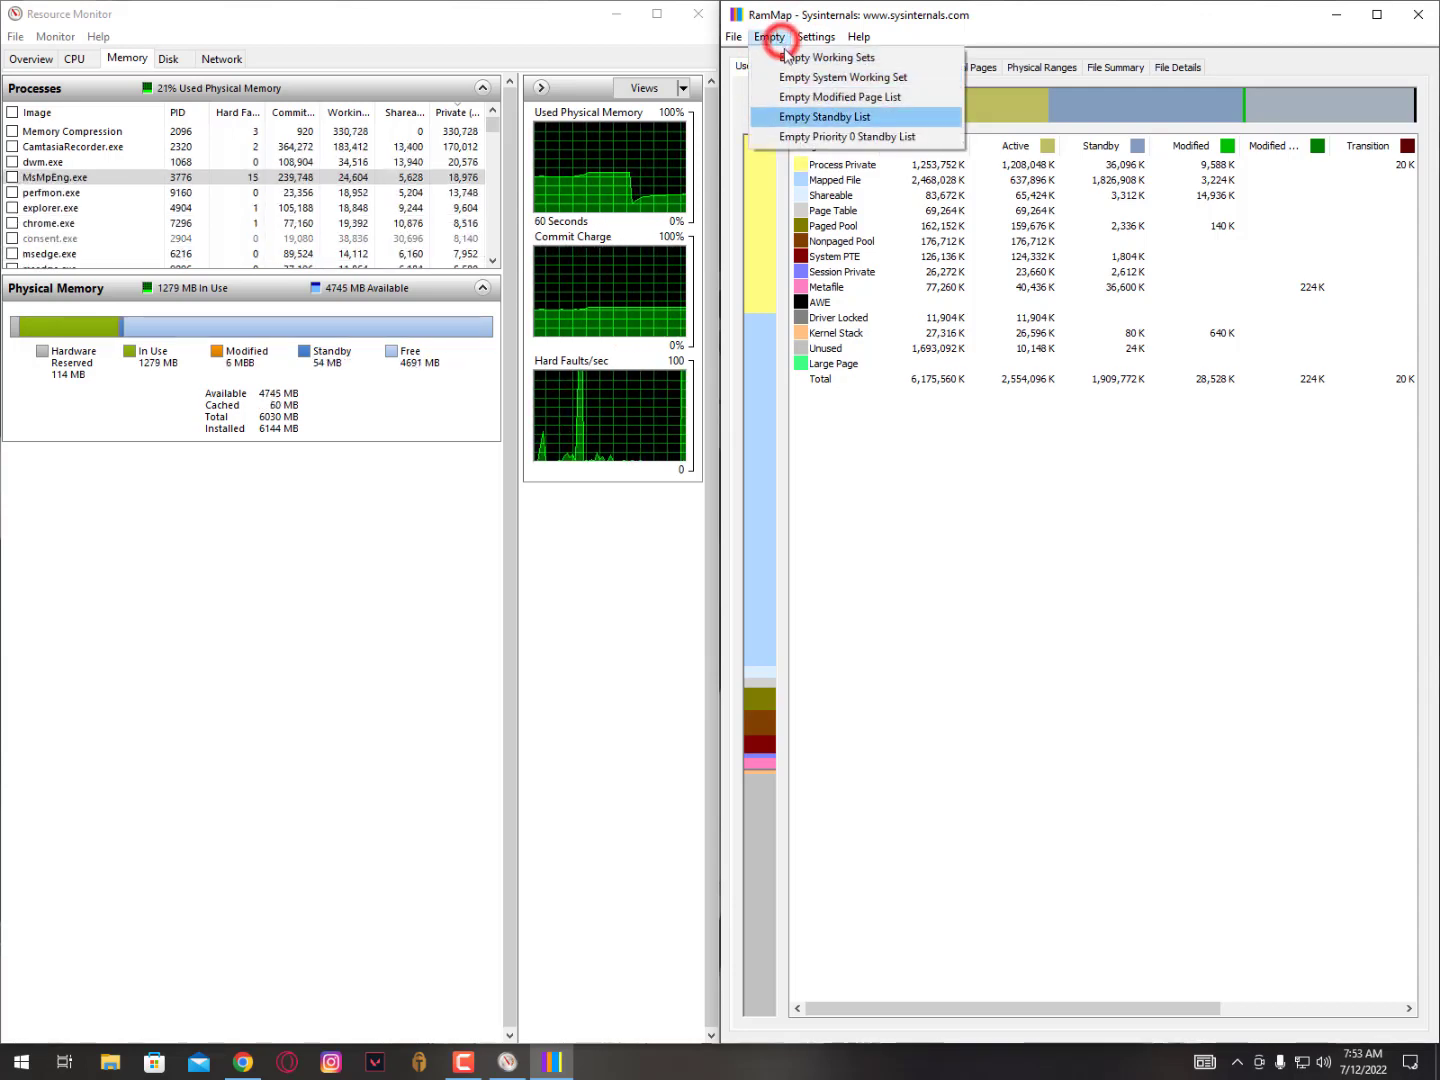
pyautogui.click(815, 136)
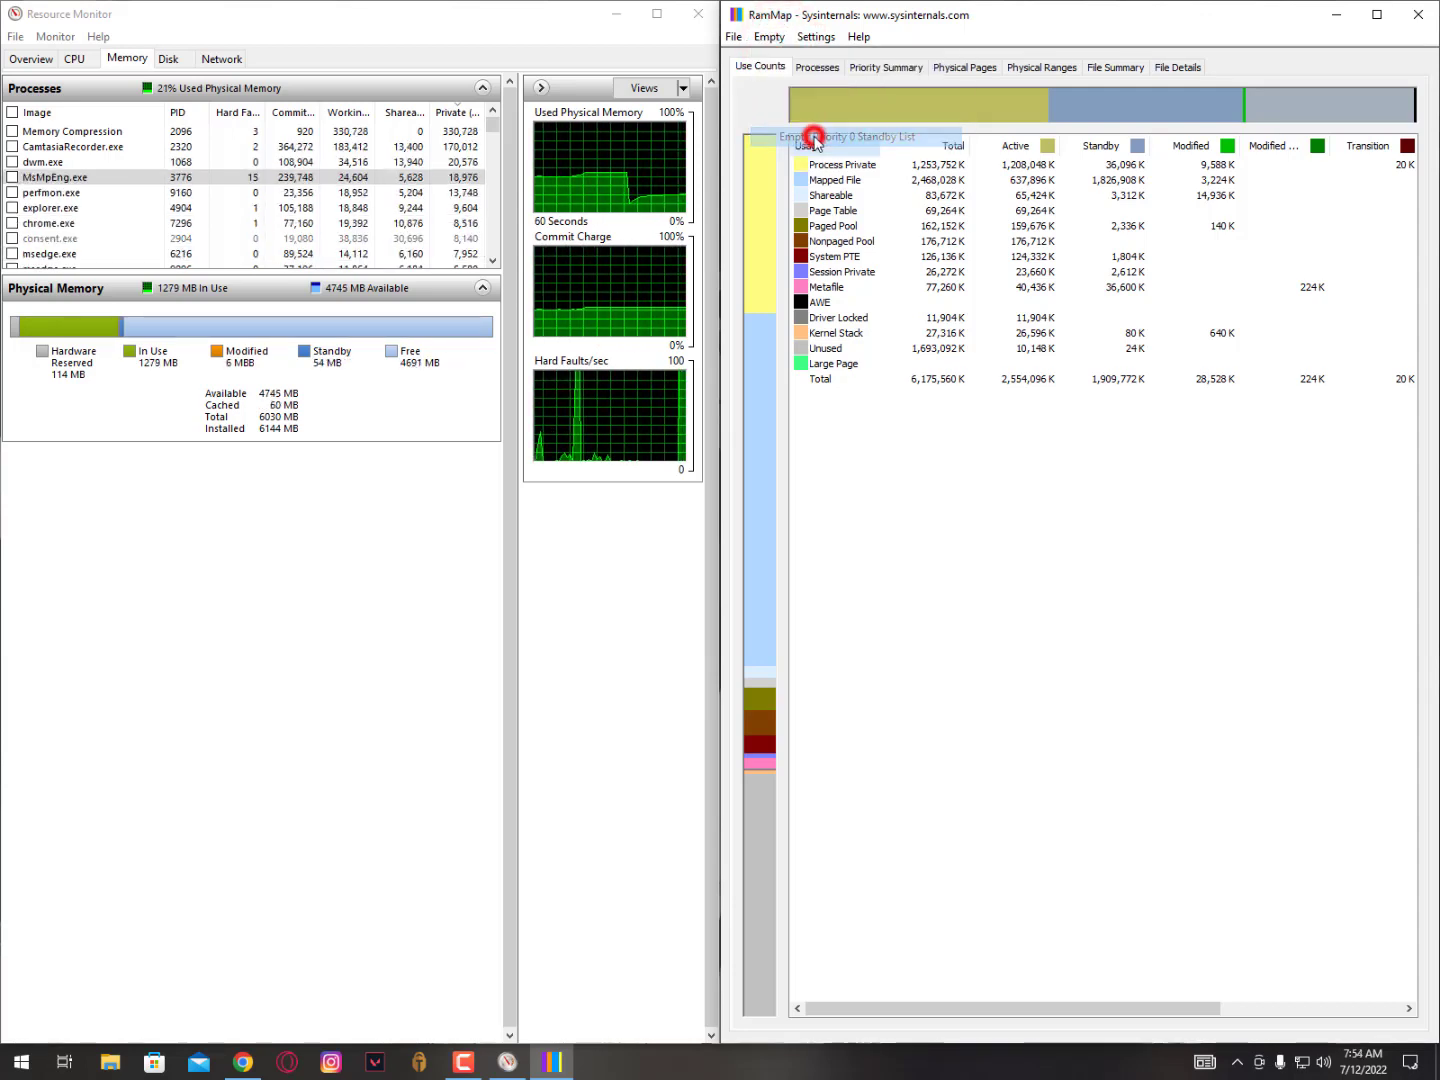
# Empty the system working set, standby and priority 0 standby lists again, then close RAMMap.
pyautogui.click(769, 37)
pyautogui.click(768, 37)
pyautogui.click(769, 37)
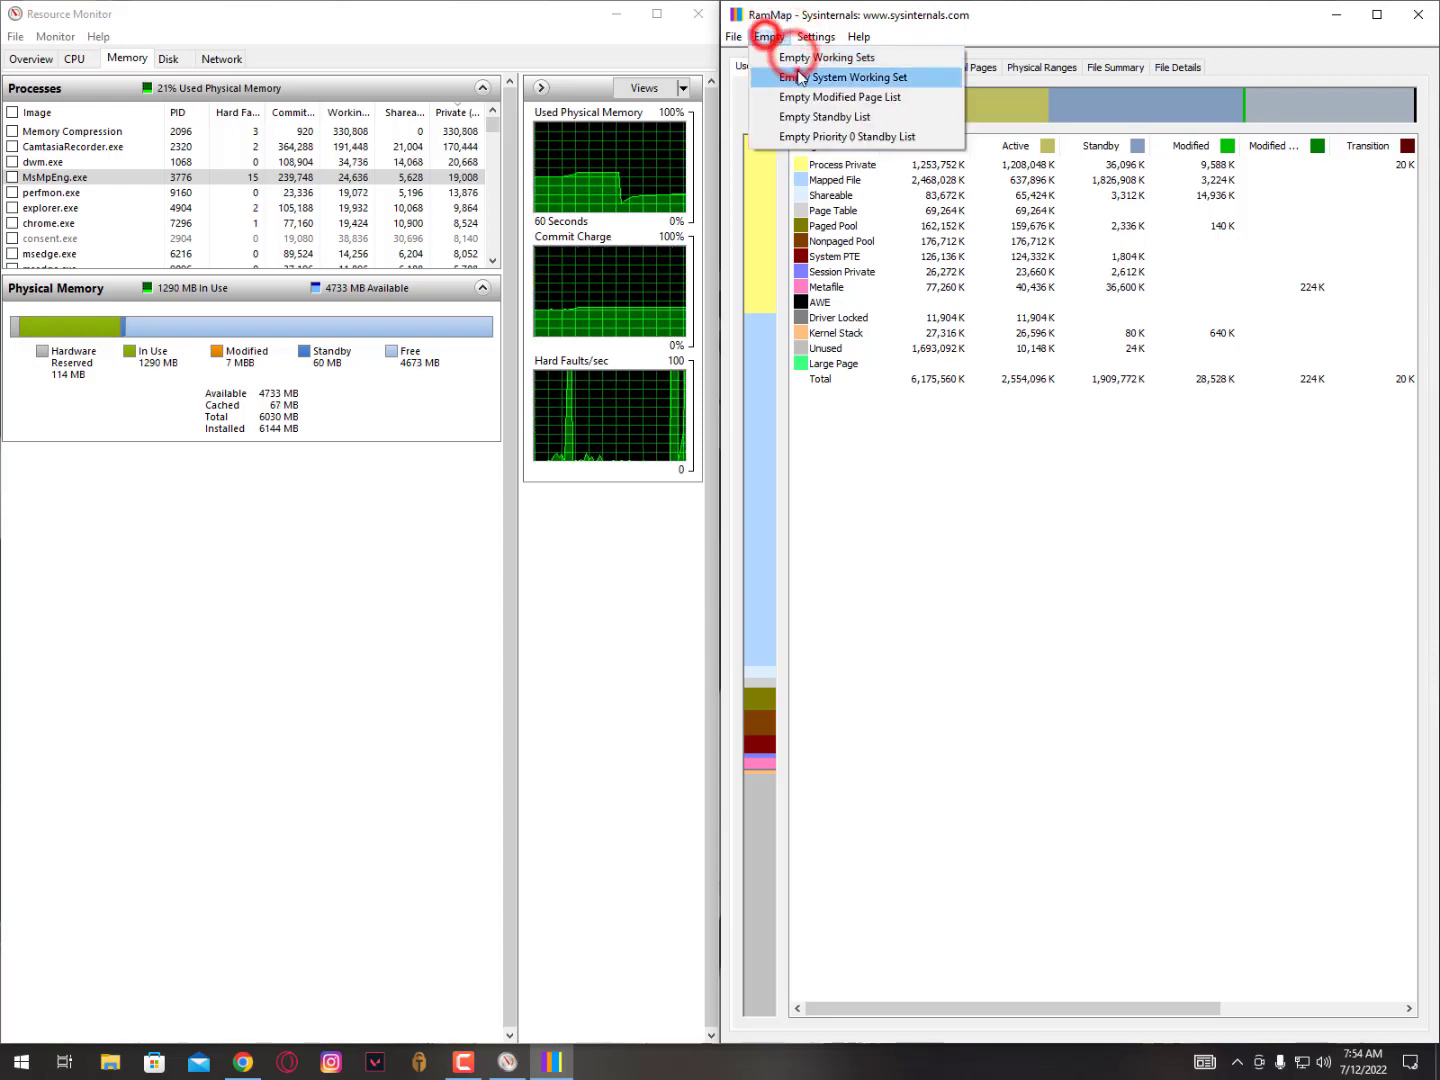
pyautogui.click(770, 38)
pyautogui.click(768, 37)
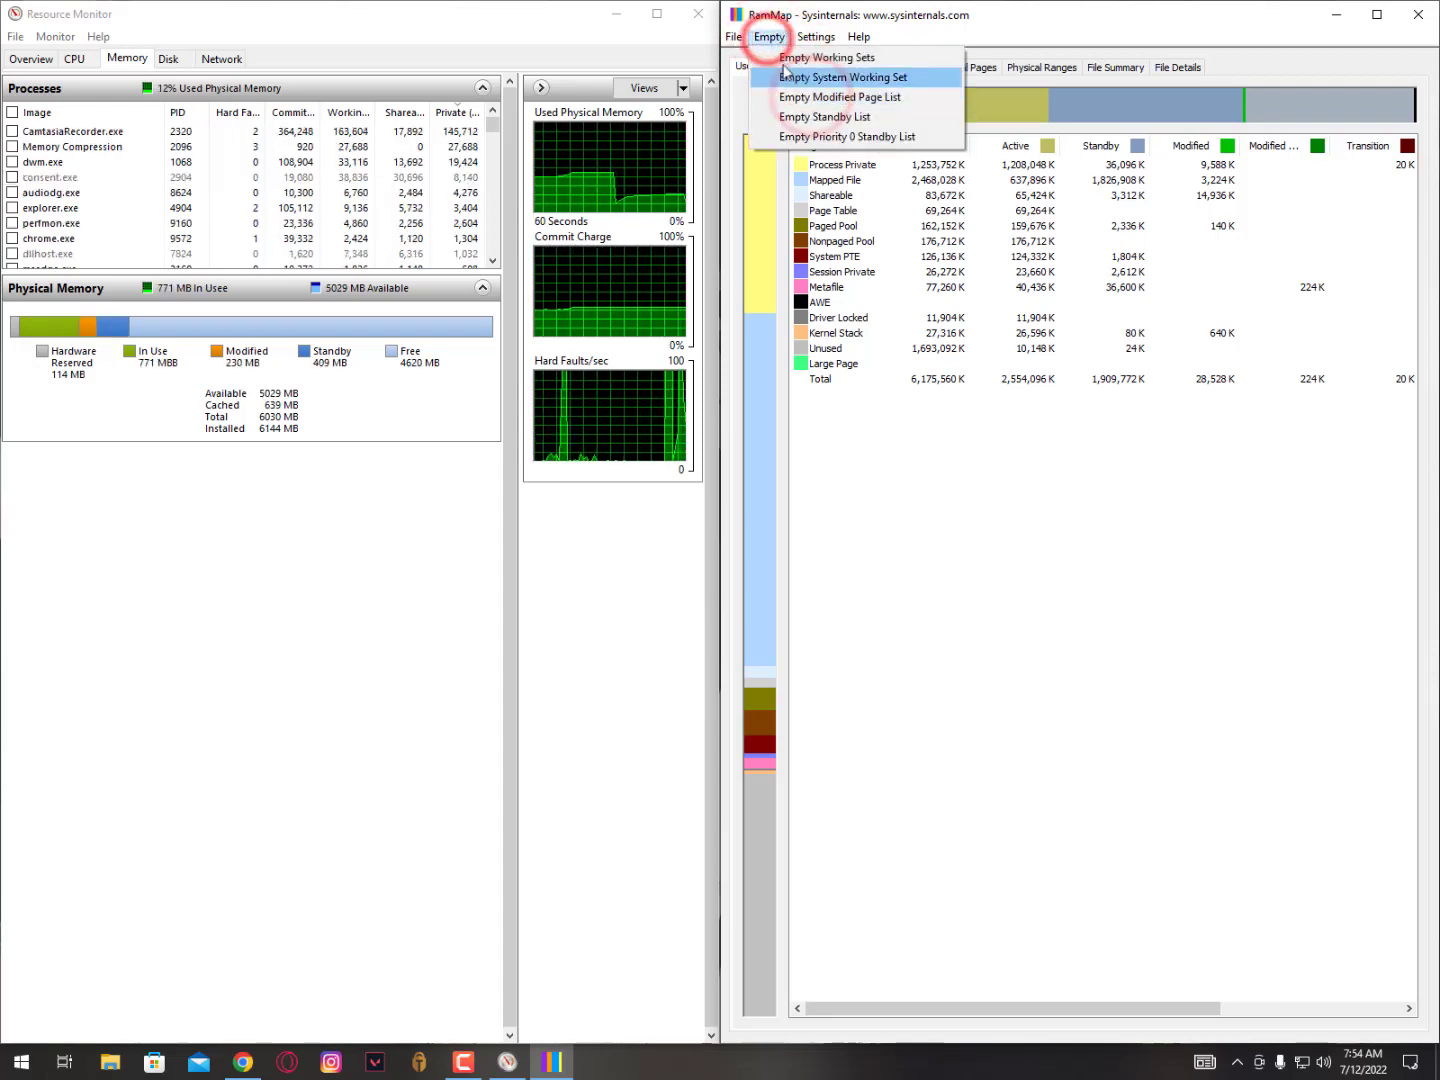
pyautogui.click(813, 117)
pyautogui.click(770, 37)
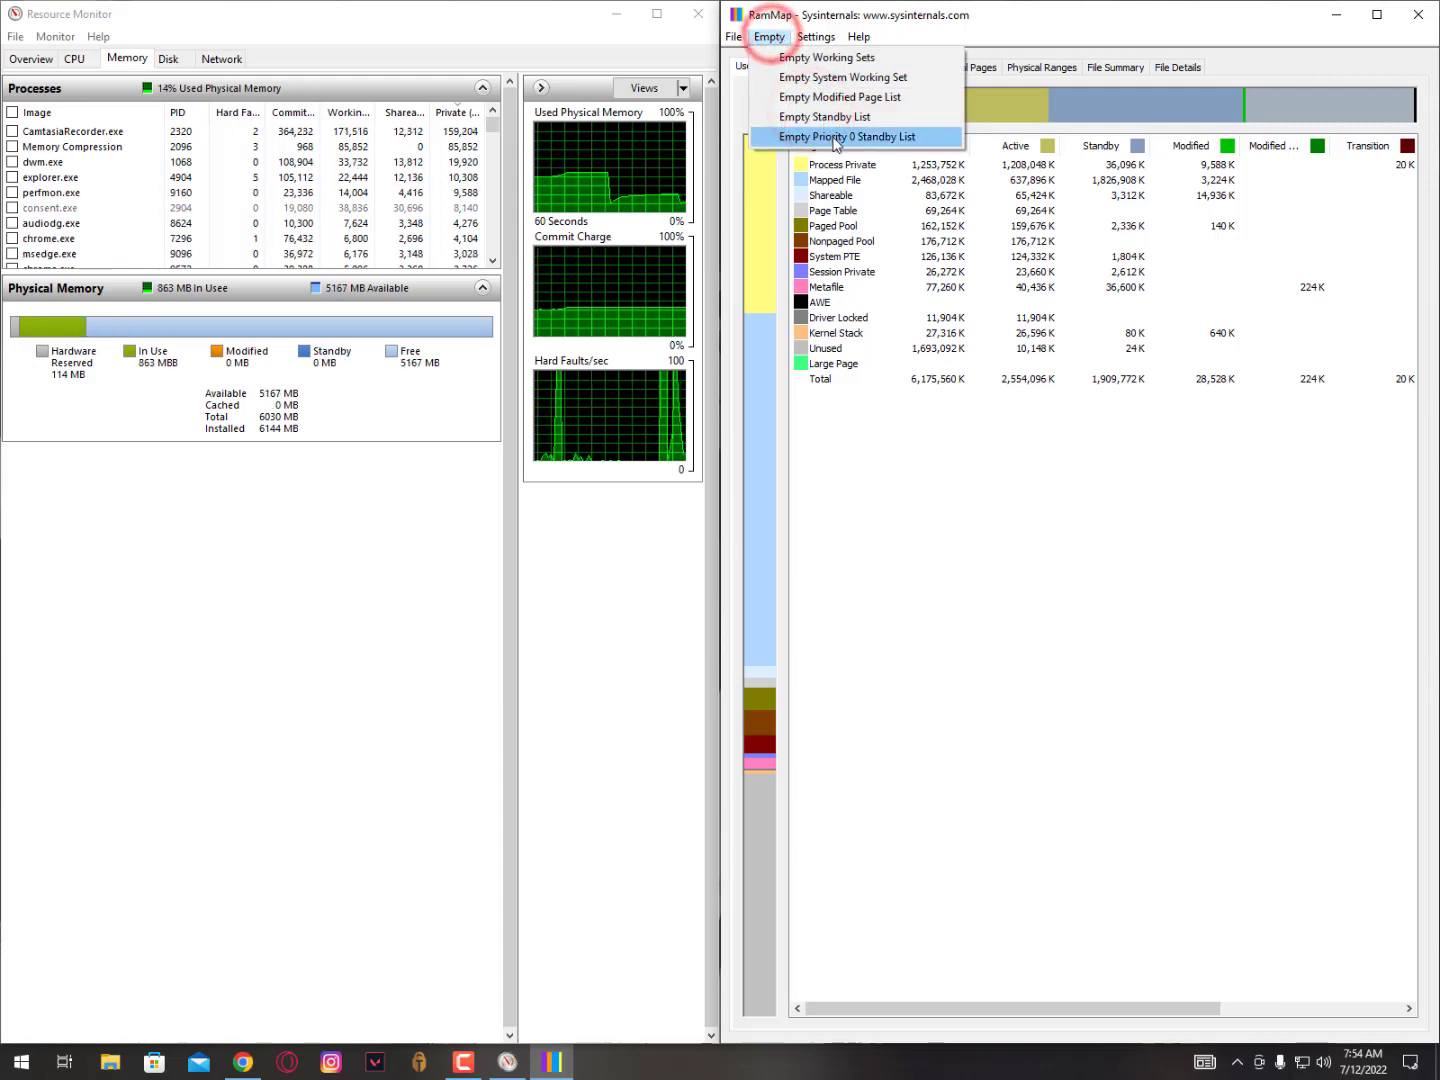
pyautogui.click(832, 137)
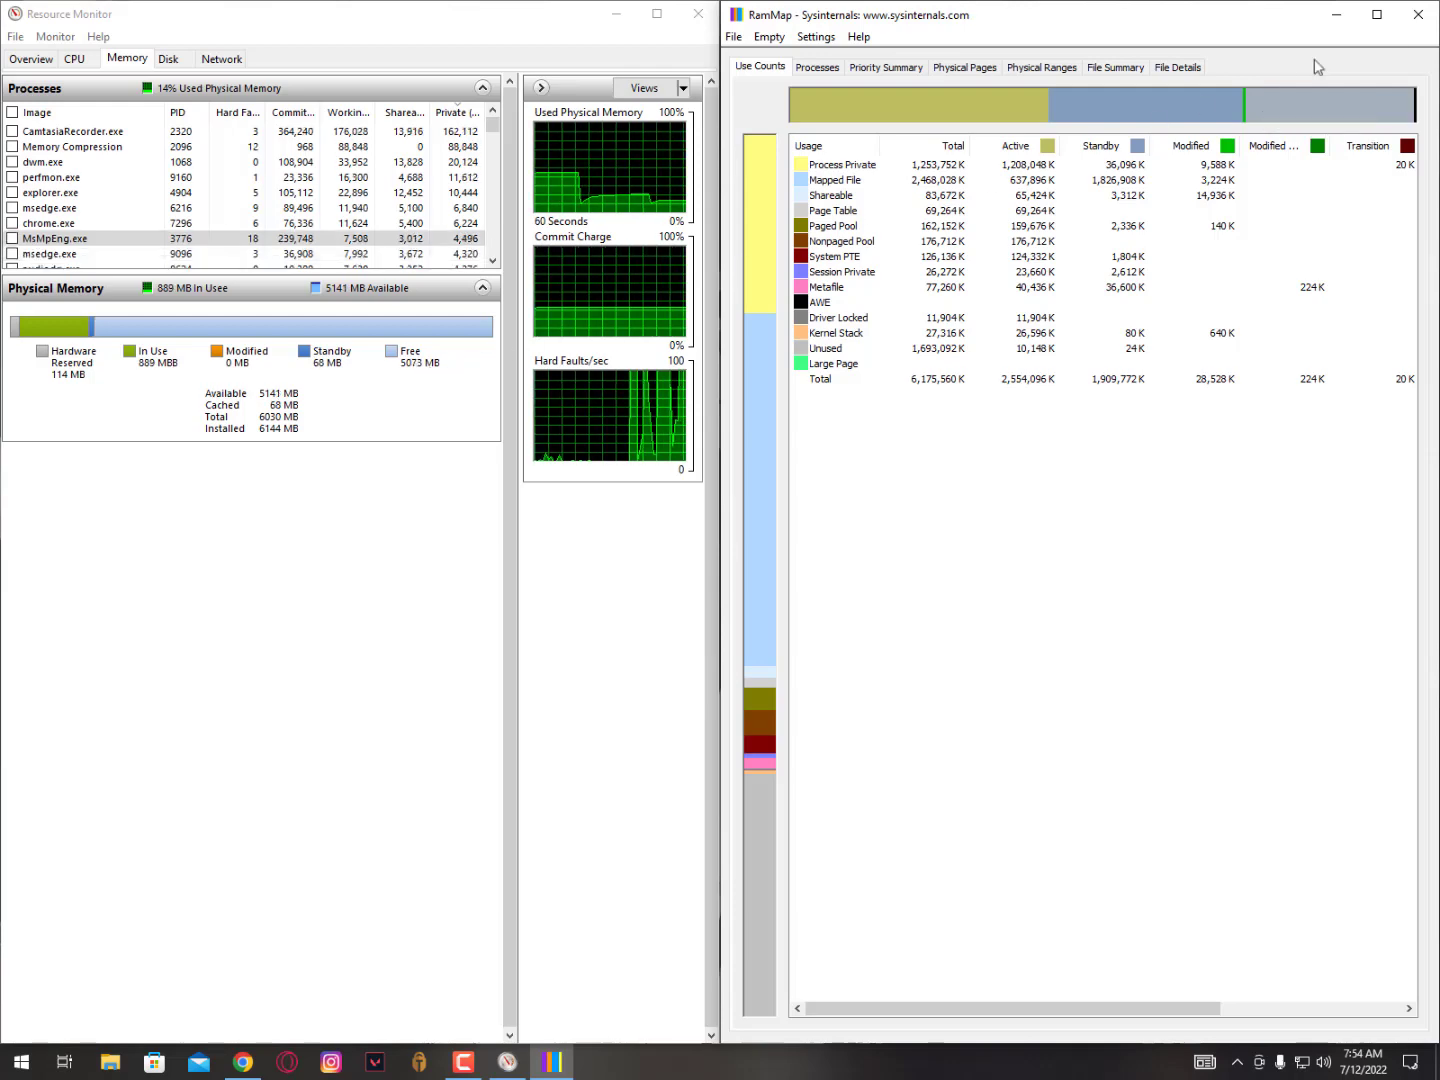
pyautogui.click(1418, 14)
# Center Resource Monitor and scroll its Memory tab to confirm about 4.9 GB available.
pyautogui.moveTo(506, 14); pyautogui.dragTo(906, 72)
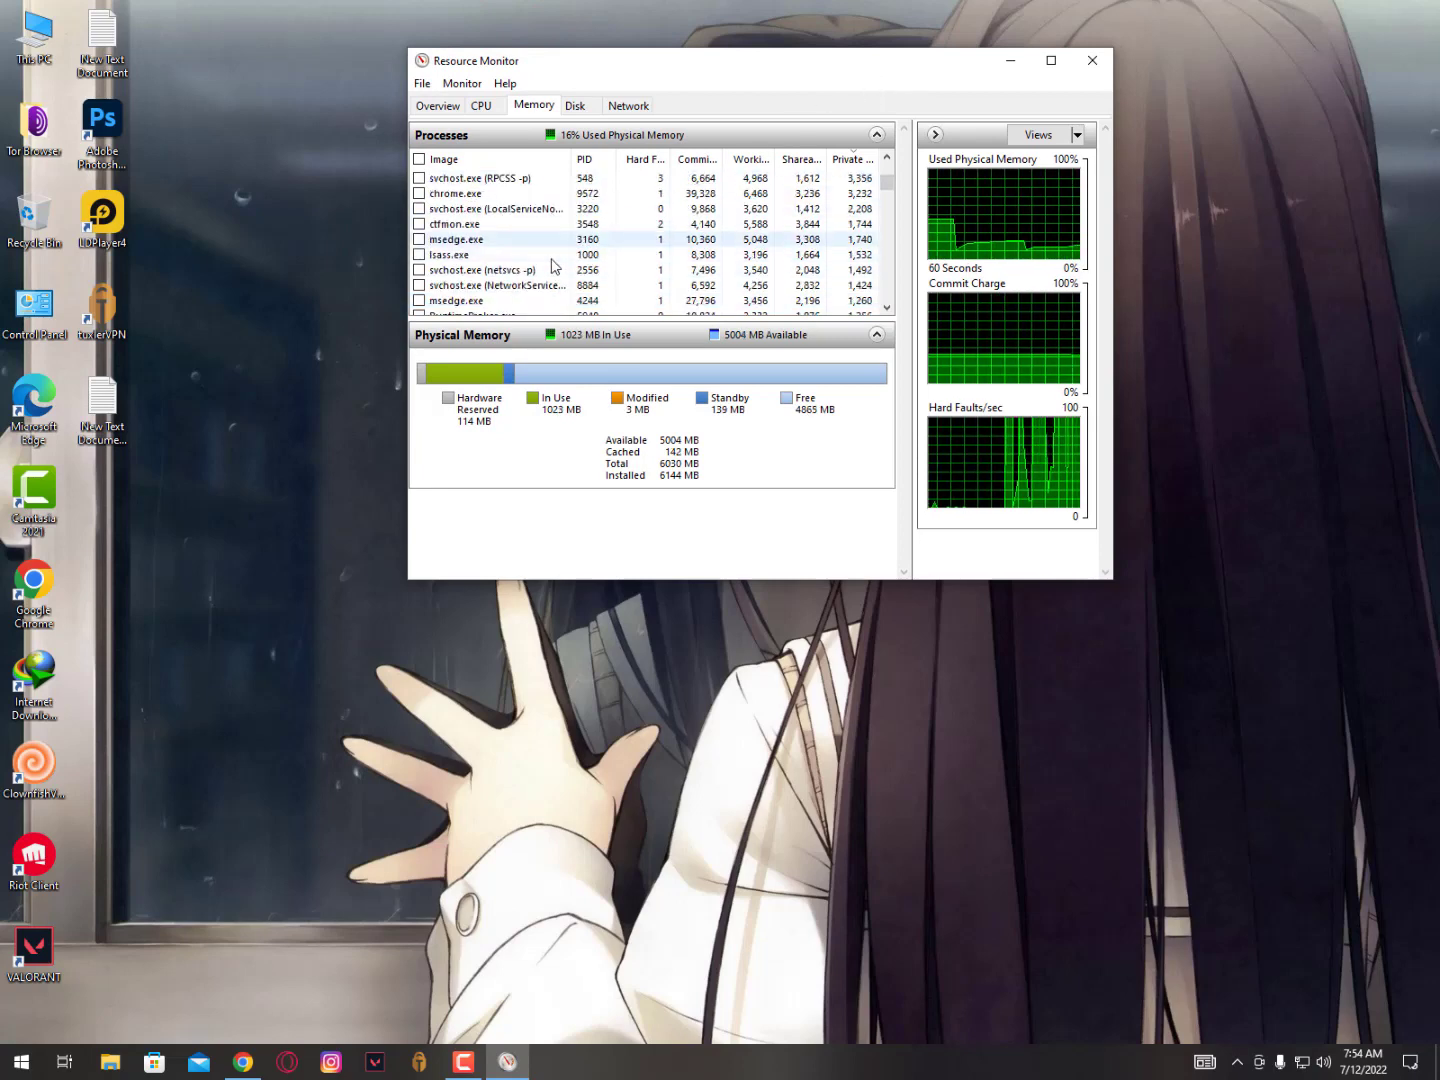
pyautogui.scroll(-2, 519, 249)
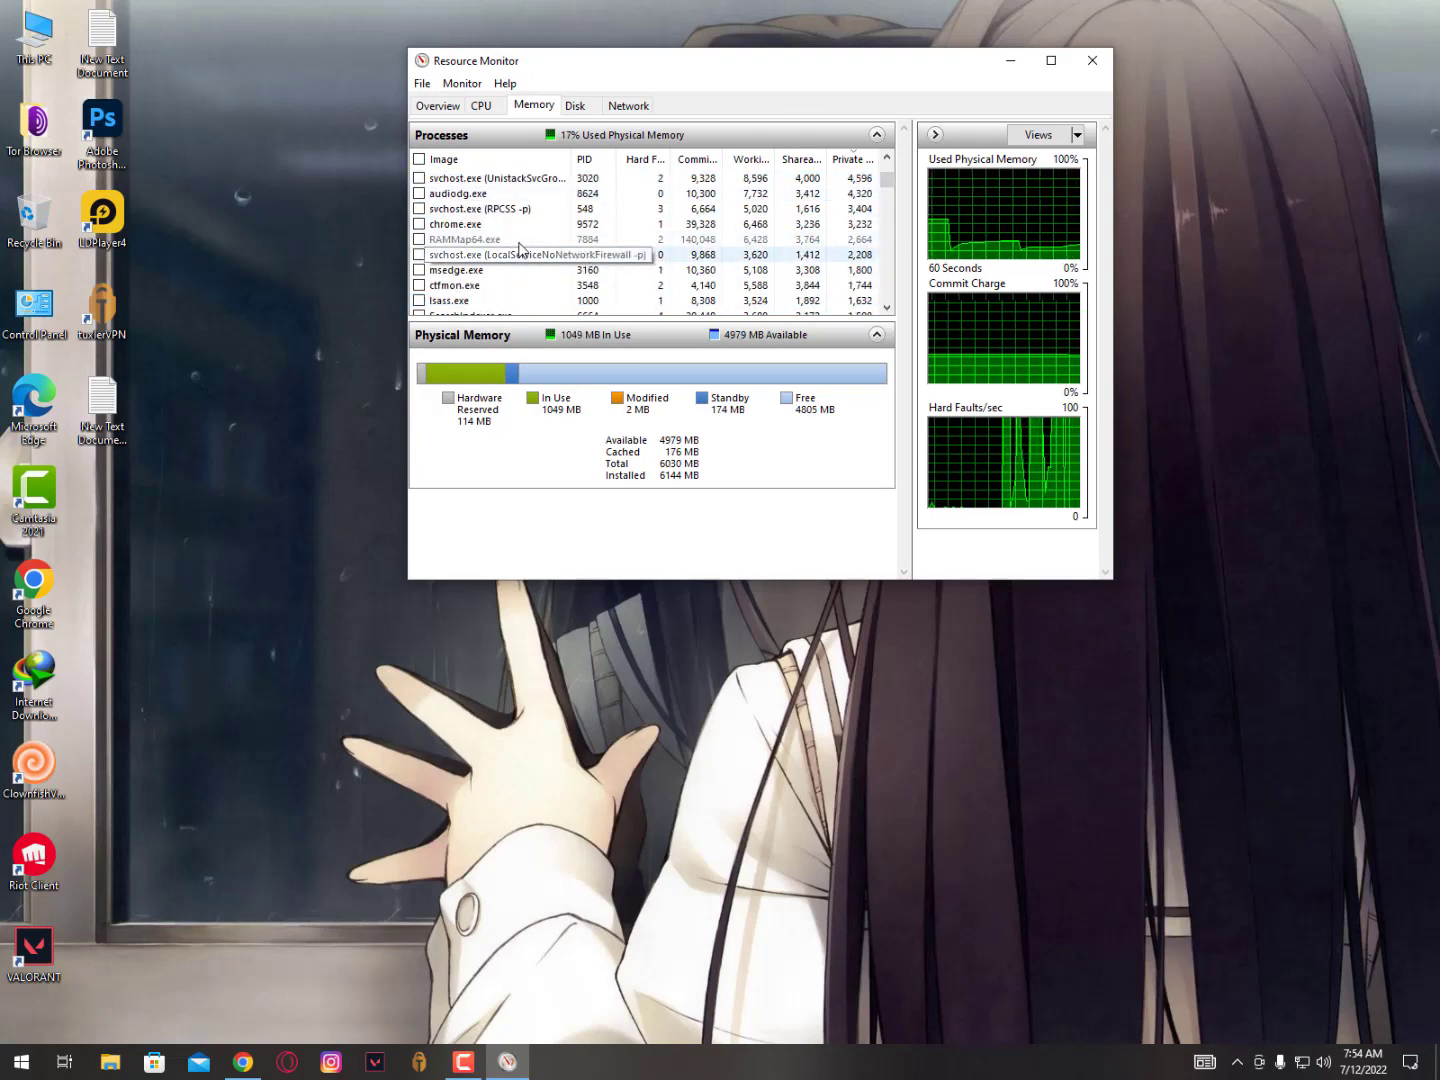
pyautogui.scroll(-3, 519, 250)
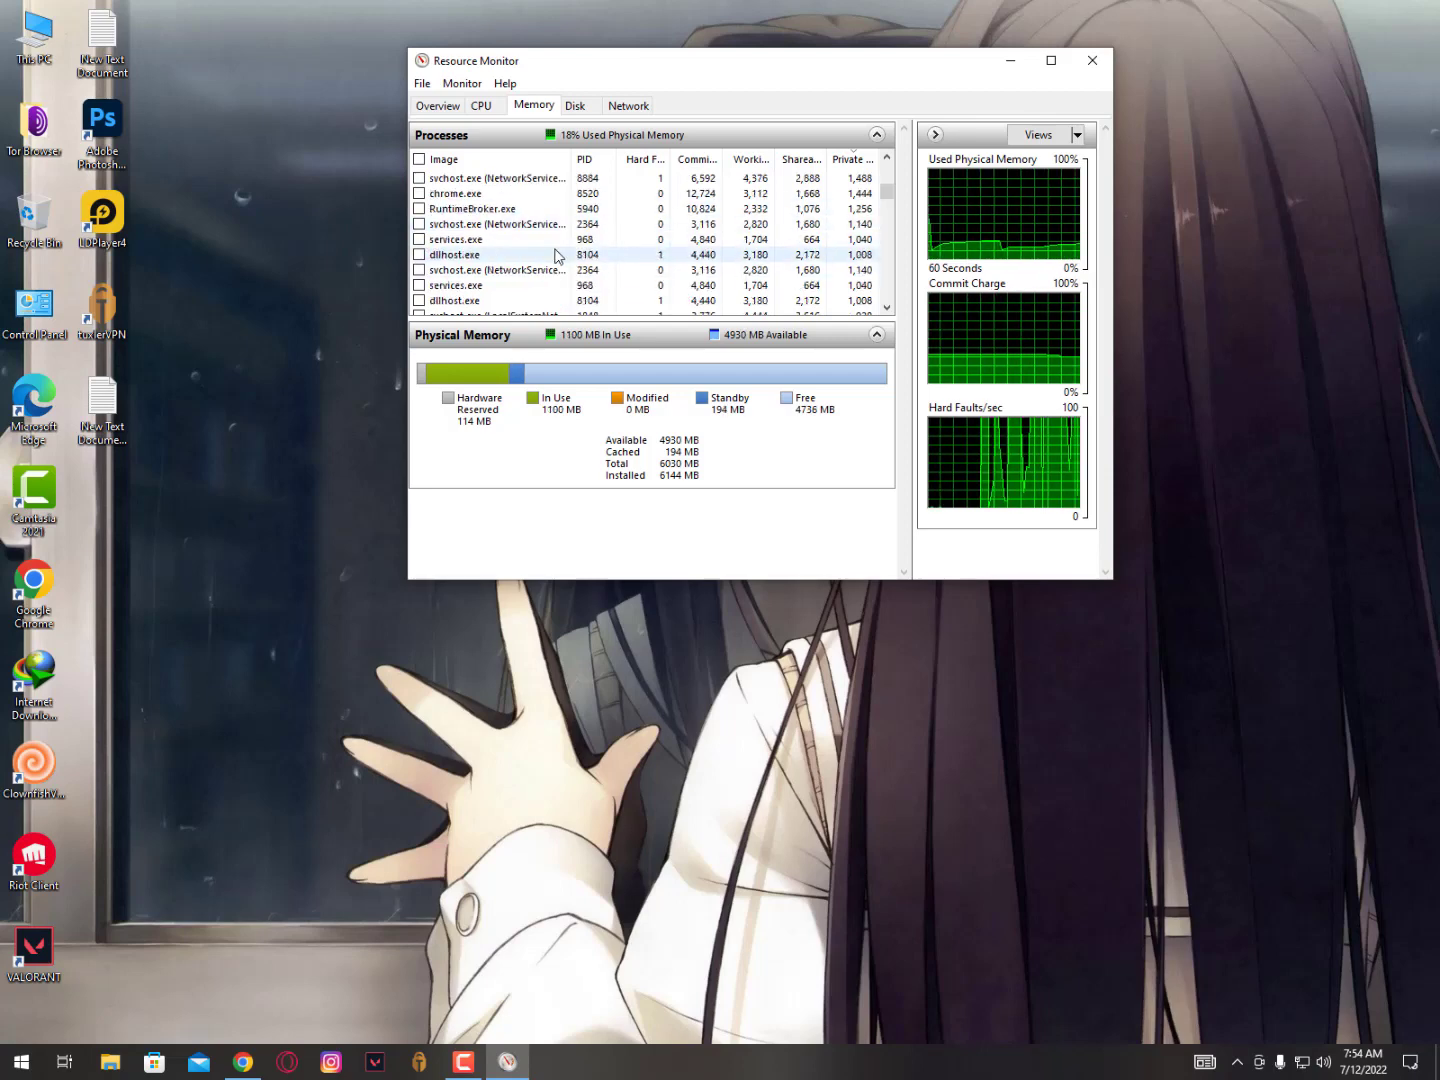
pyautogui.scroll(-3, 557, 257)
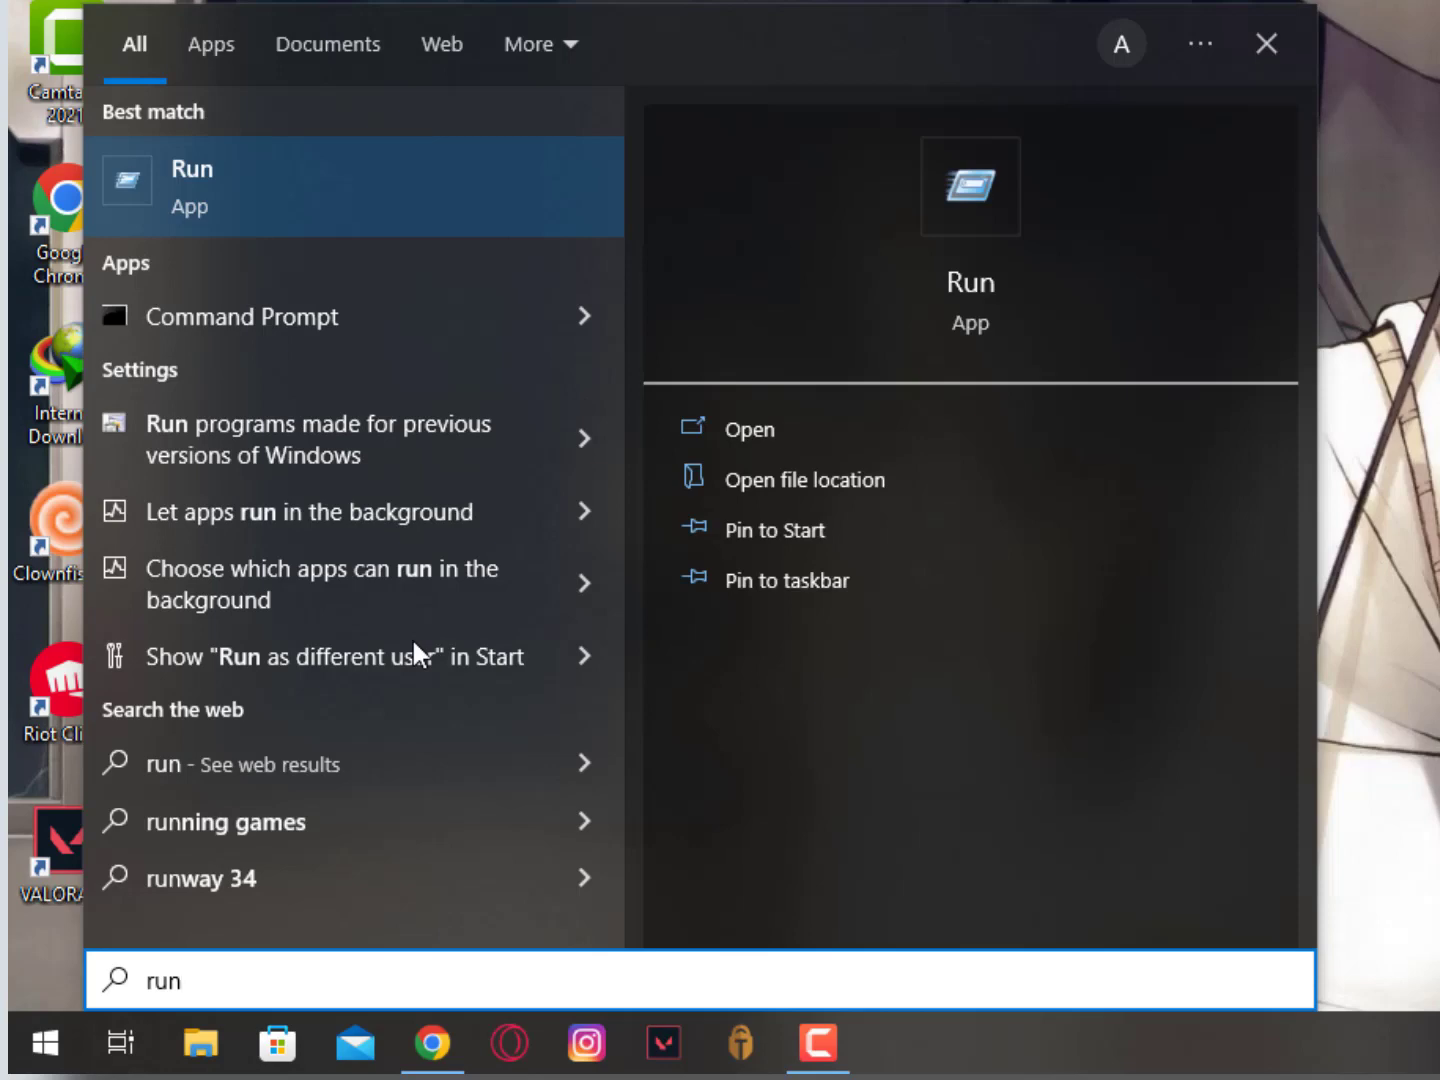
# Launch Run and open the temp and %temp% folders in File Explorer.
pyautogui.press('Return')
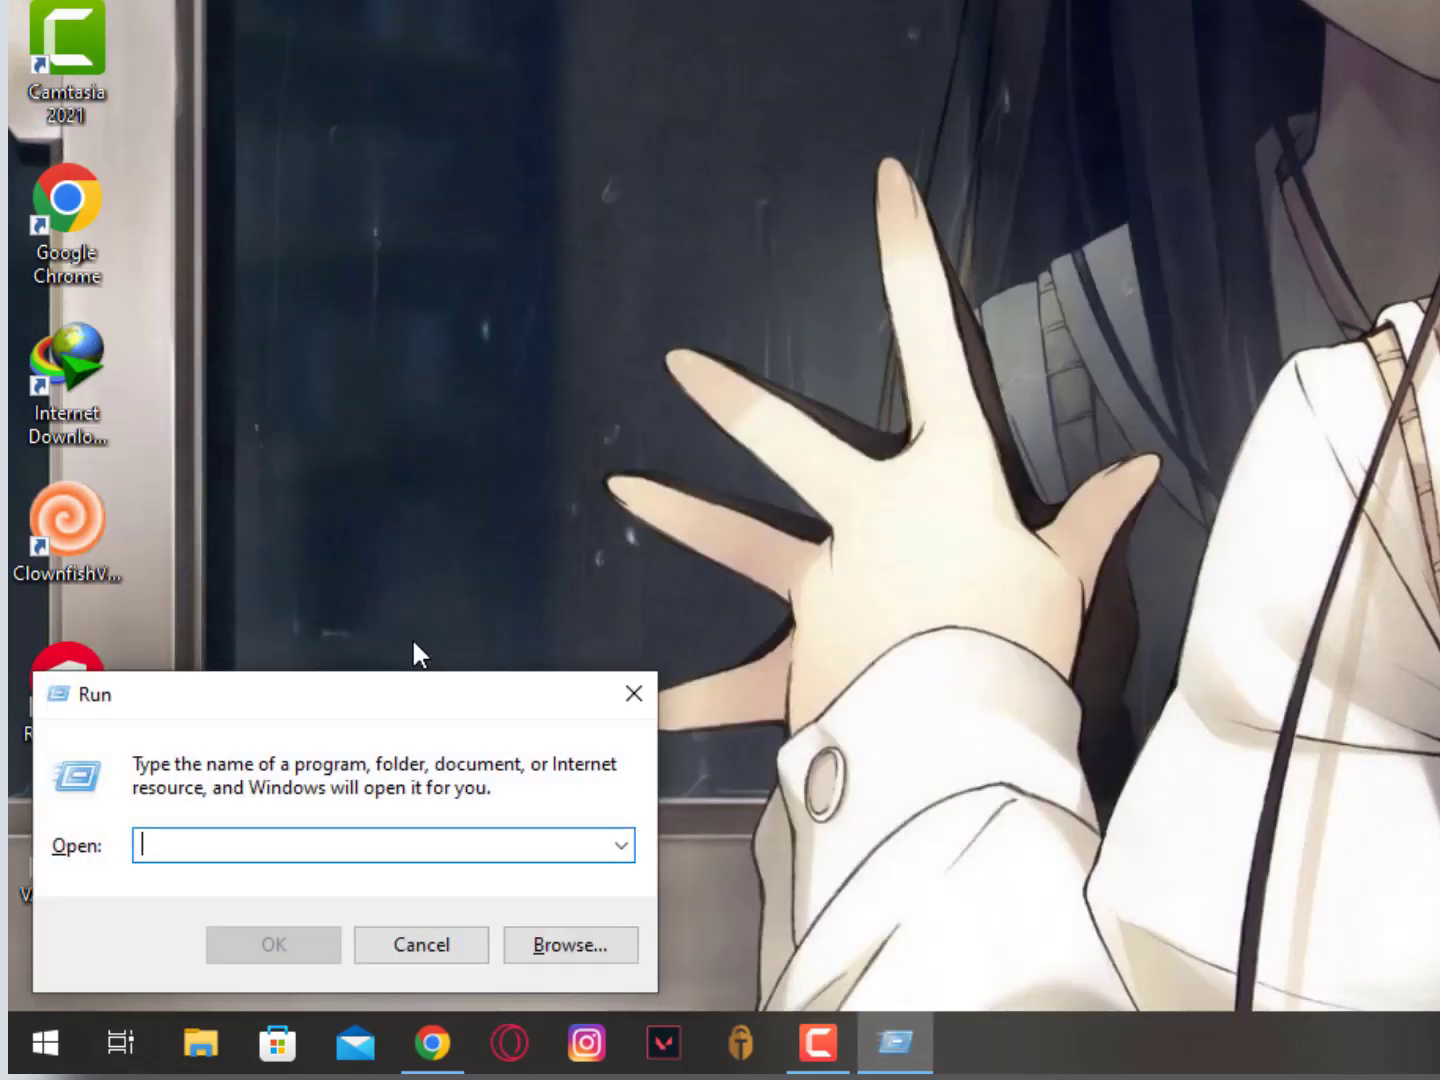
pyautogui.write('temp')
pyautogui.press('Return')
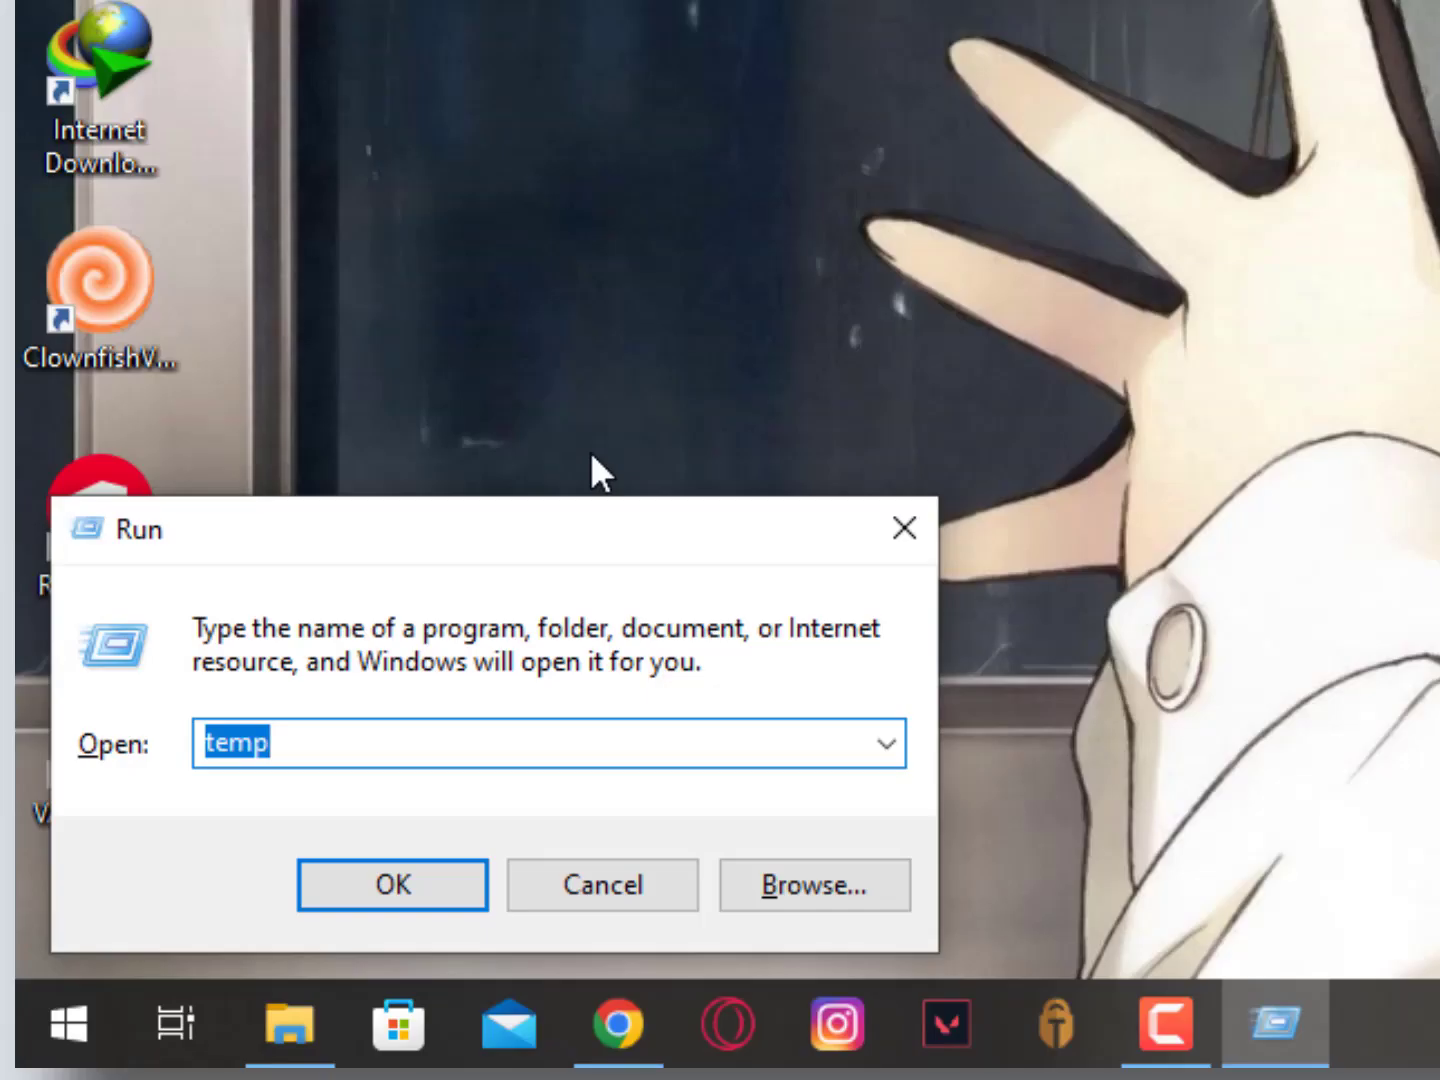
pyautogui.write('%temp')
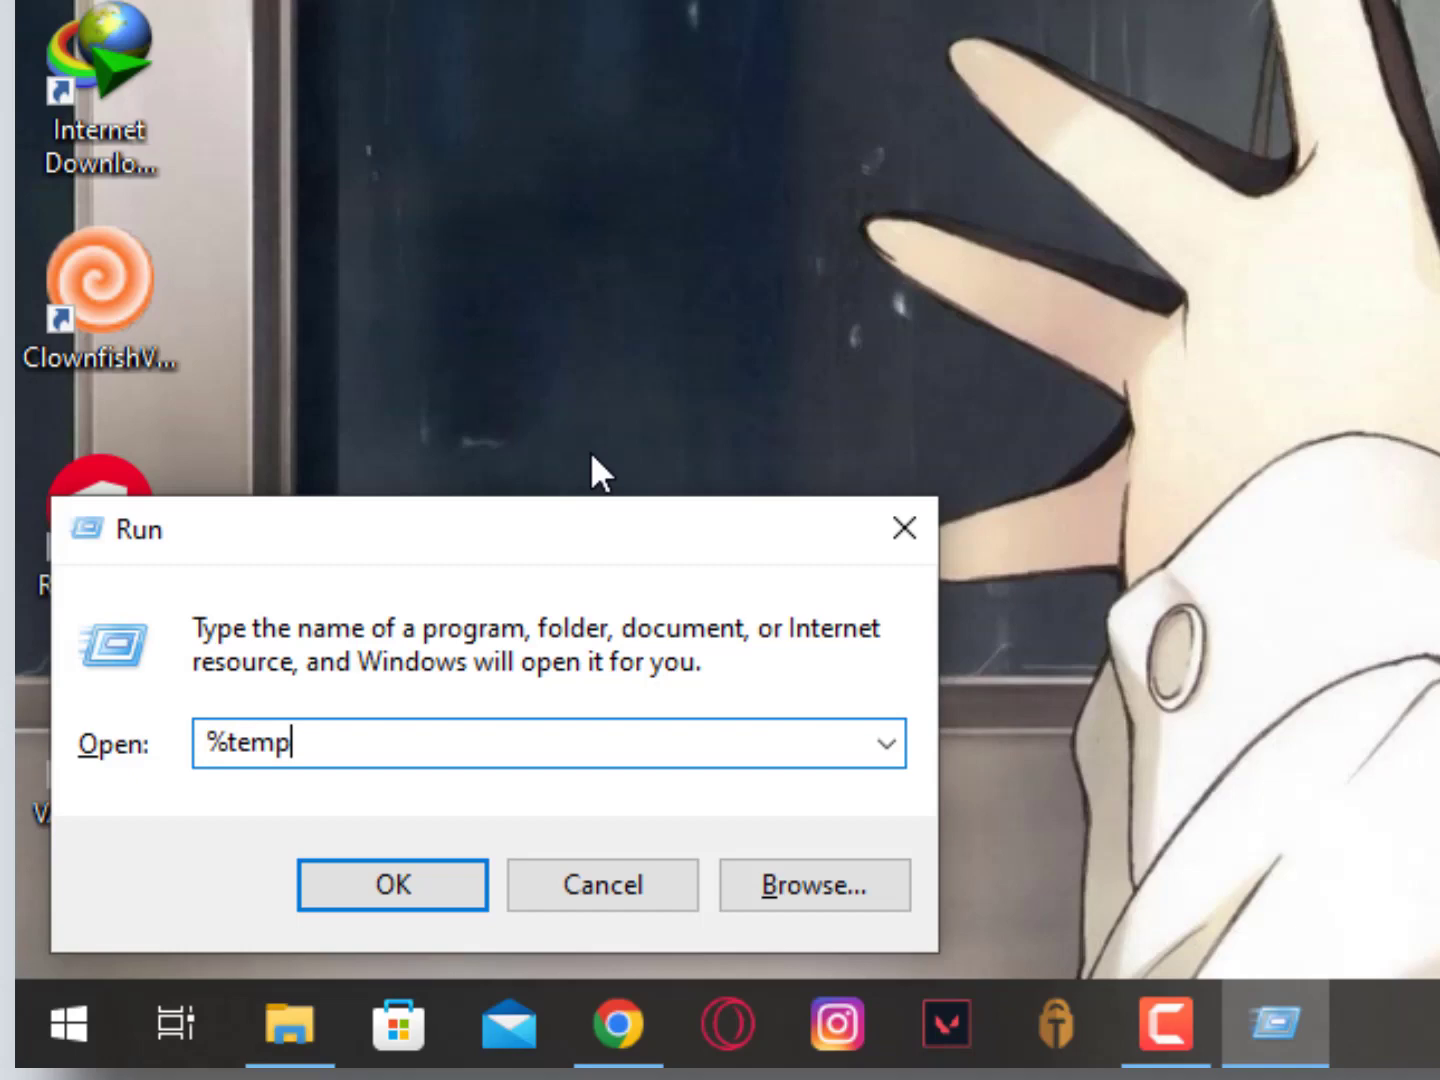
pyautogui.write('%')
pyautogui.press('Return')
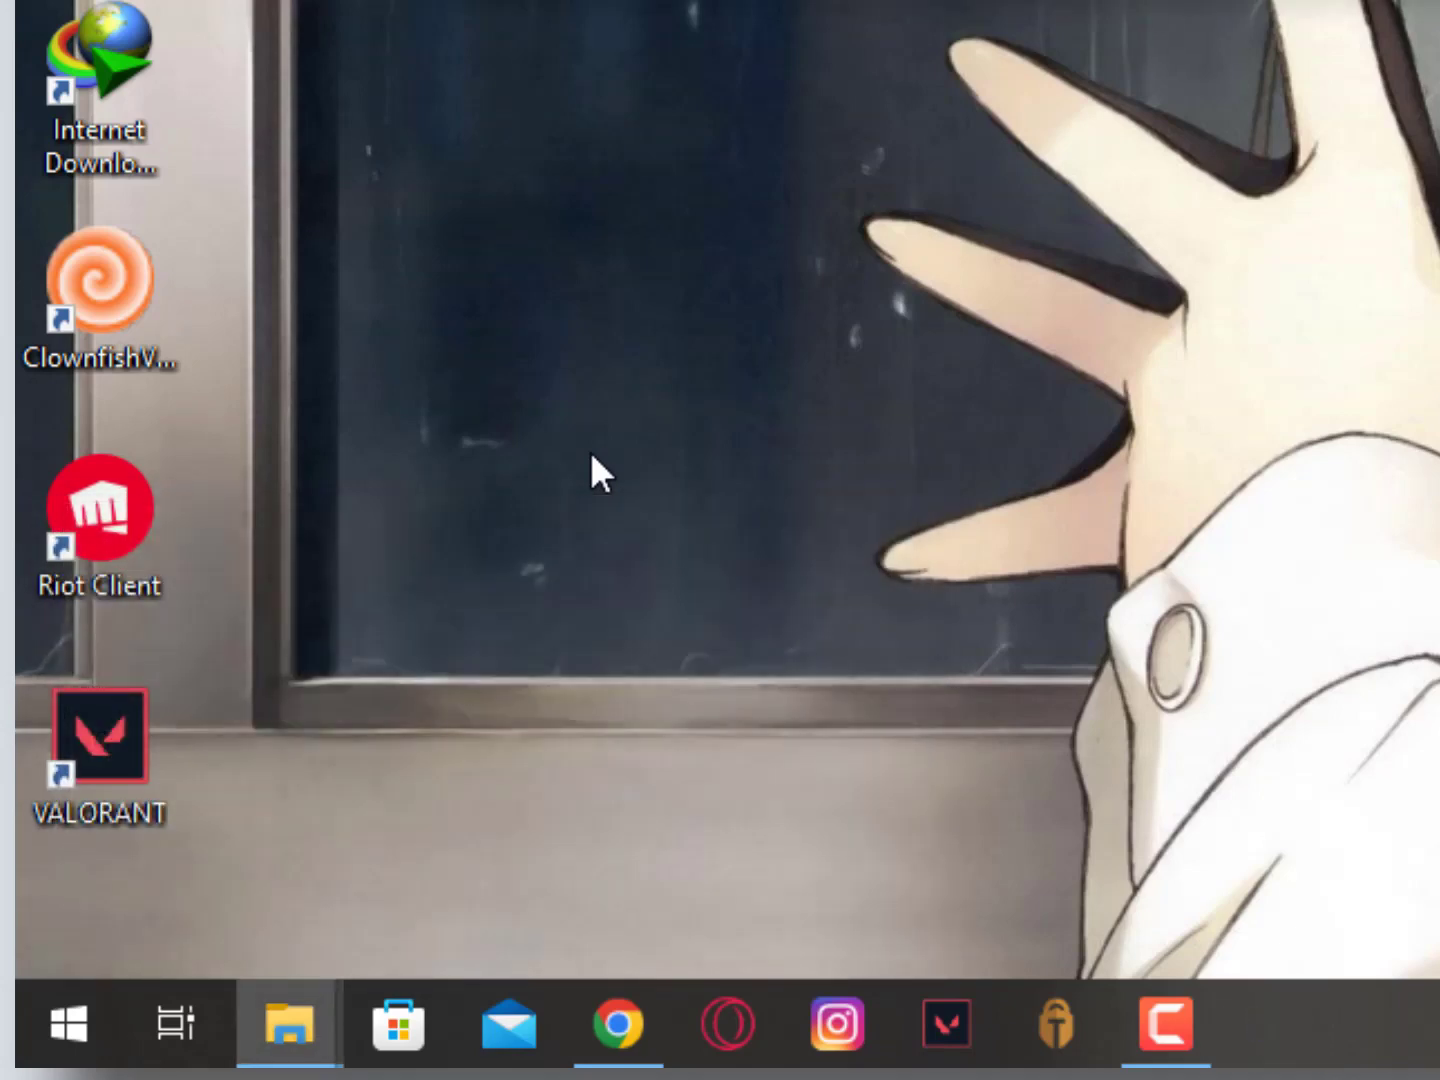
pyautogui.press('super+r')
# Open the Prefetch folder via Run and delete all 315 files, skipping those still in use.
pyautogui.write('prefet')
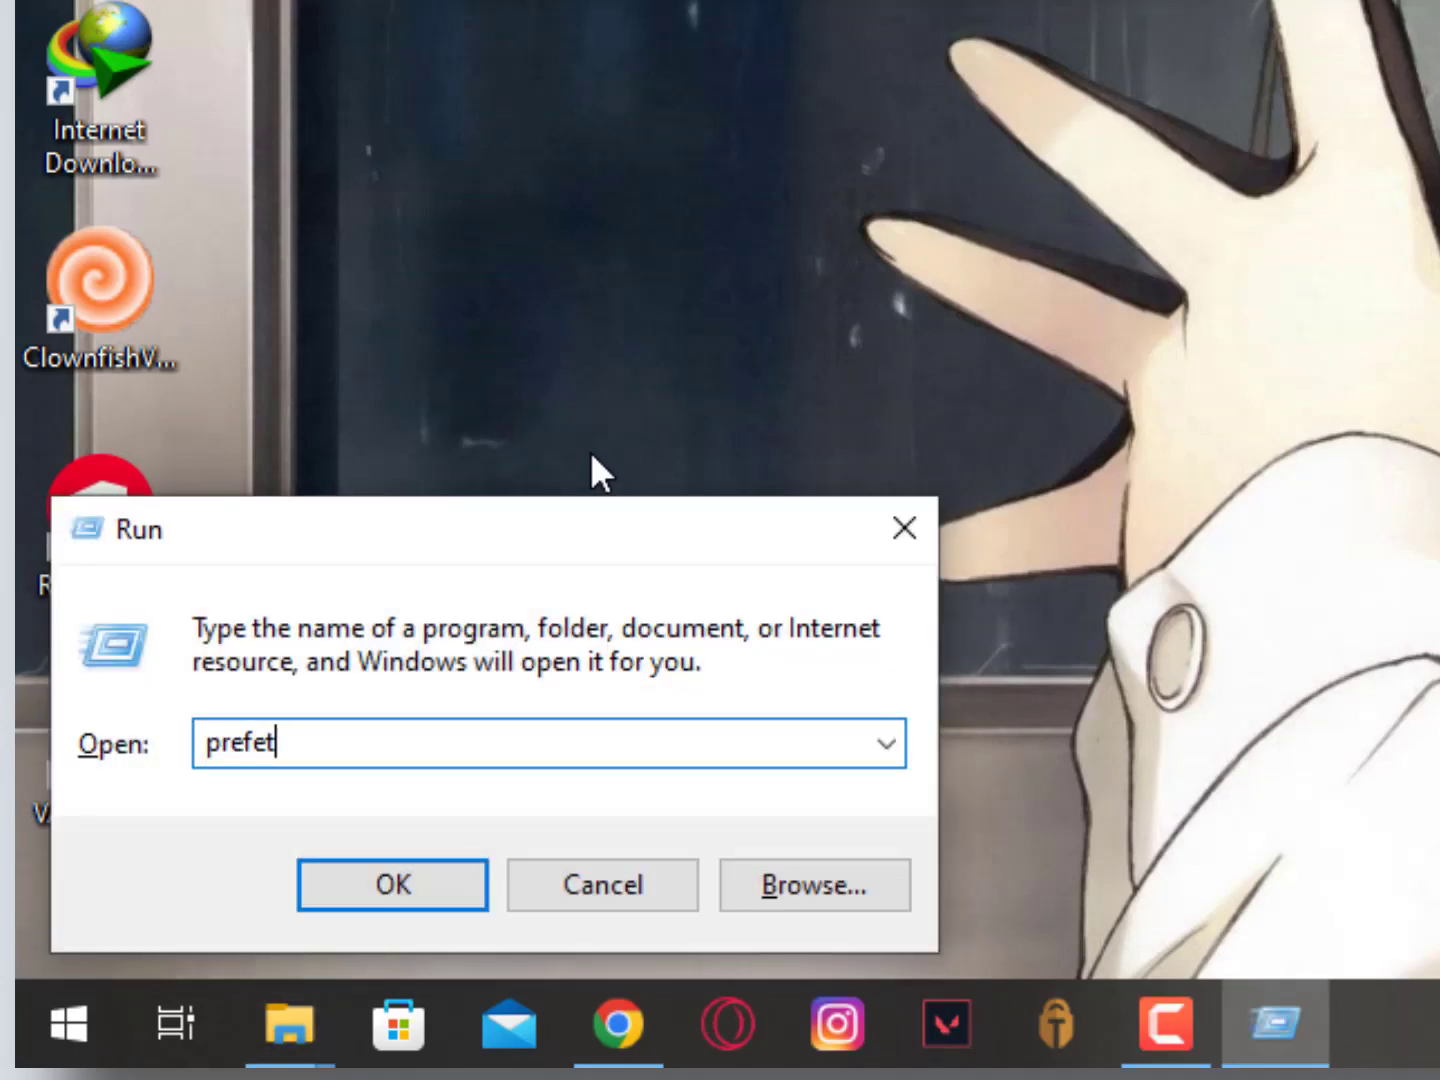
pyautogui.write('ch')
pyautogui.press('Return')
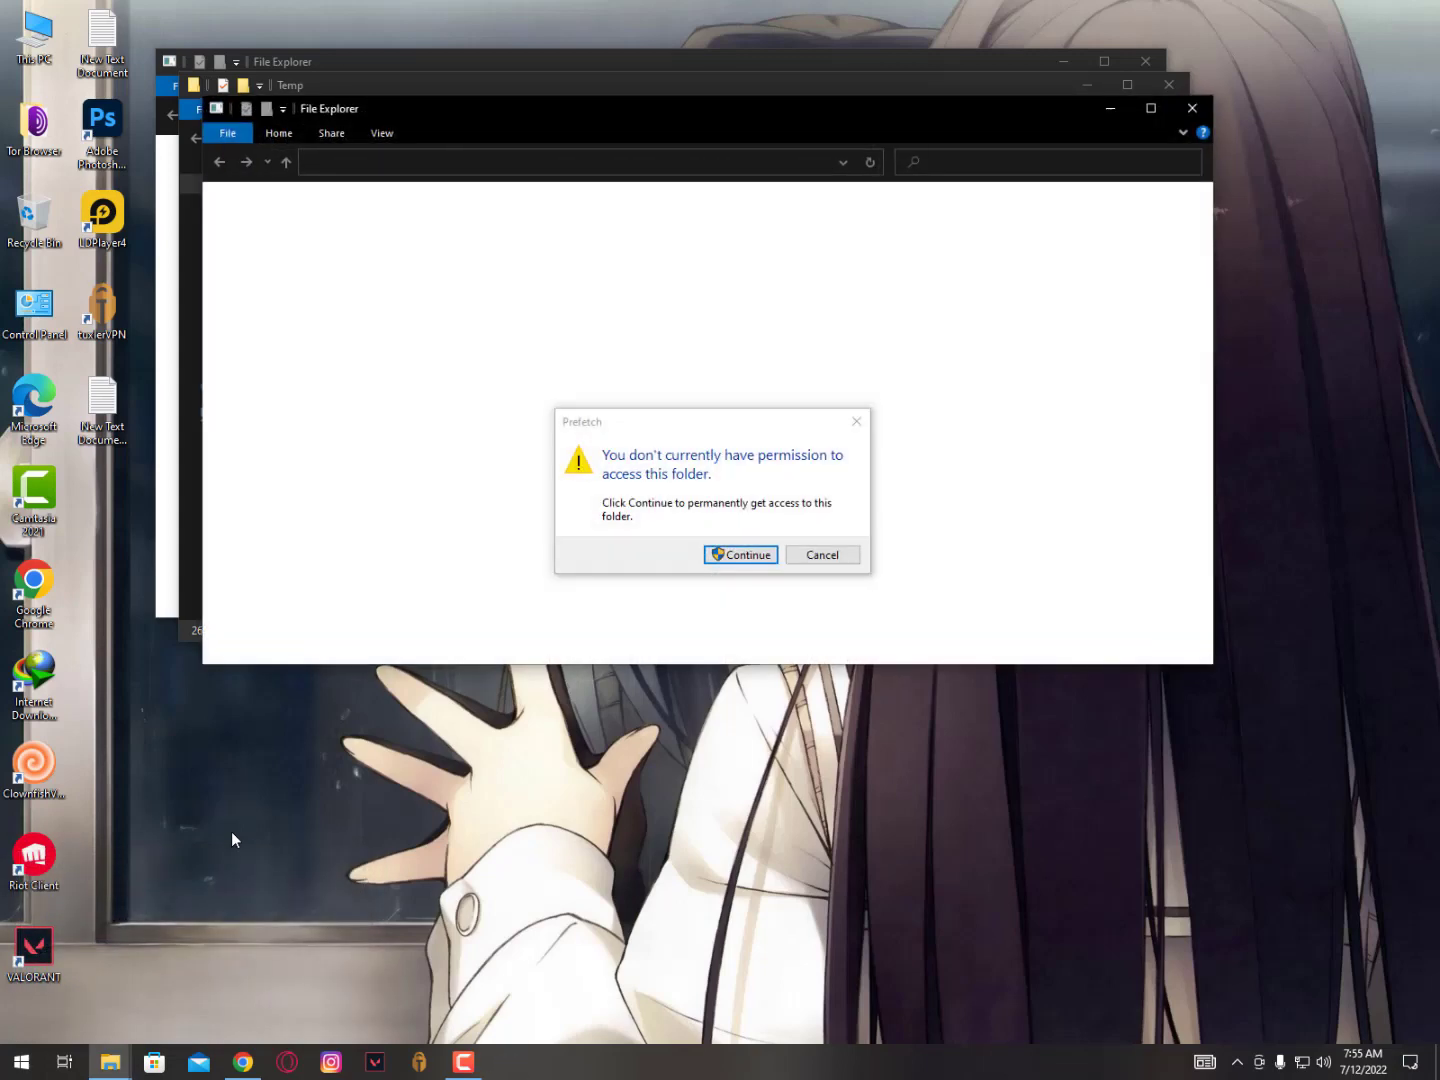
pyautogui.moveTo(652, 419); pyautogui.dragTo(617, 349)
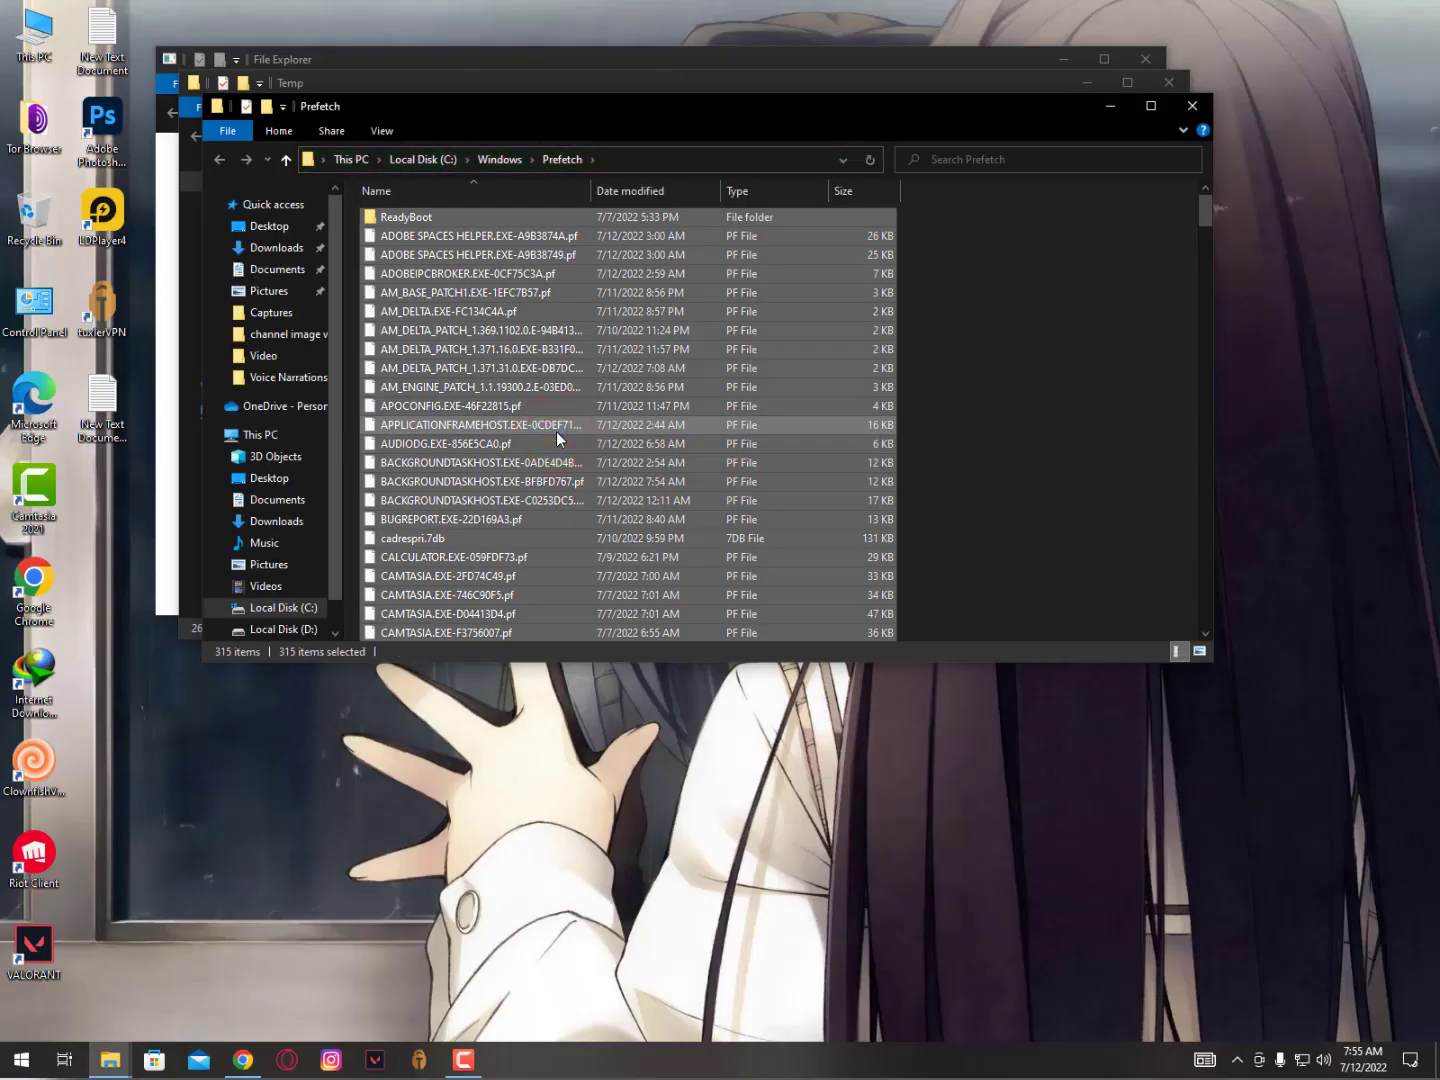
pyautogui.press('Delete')
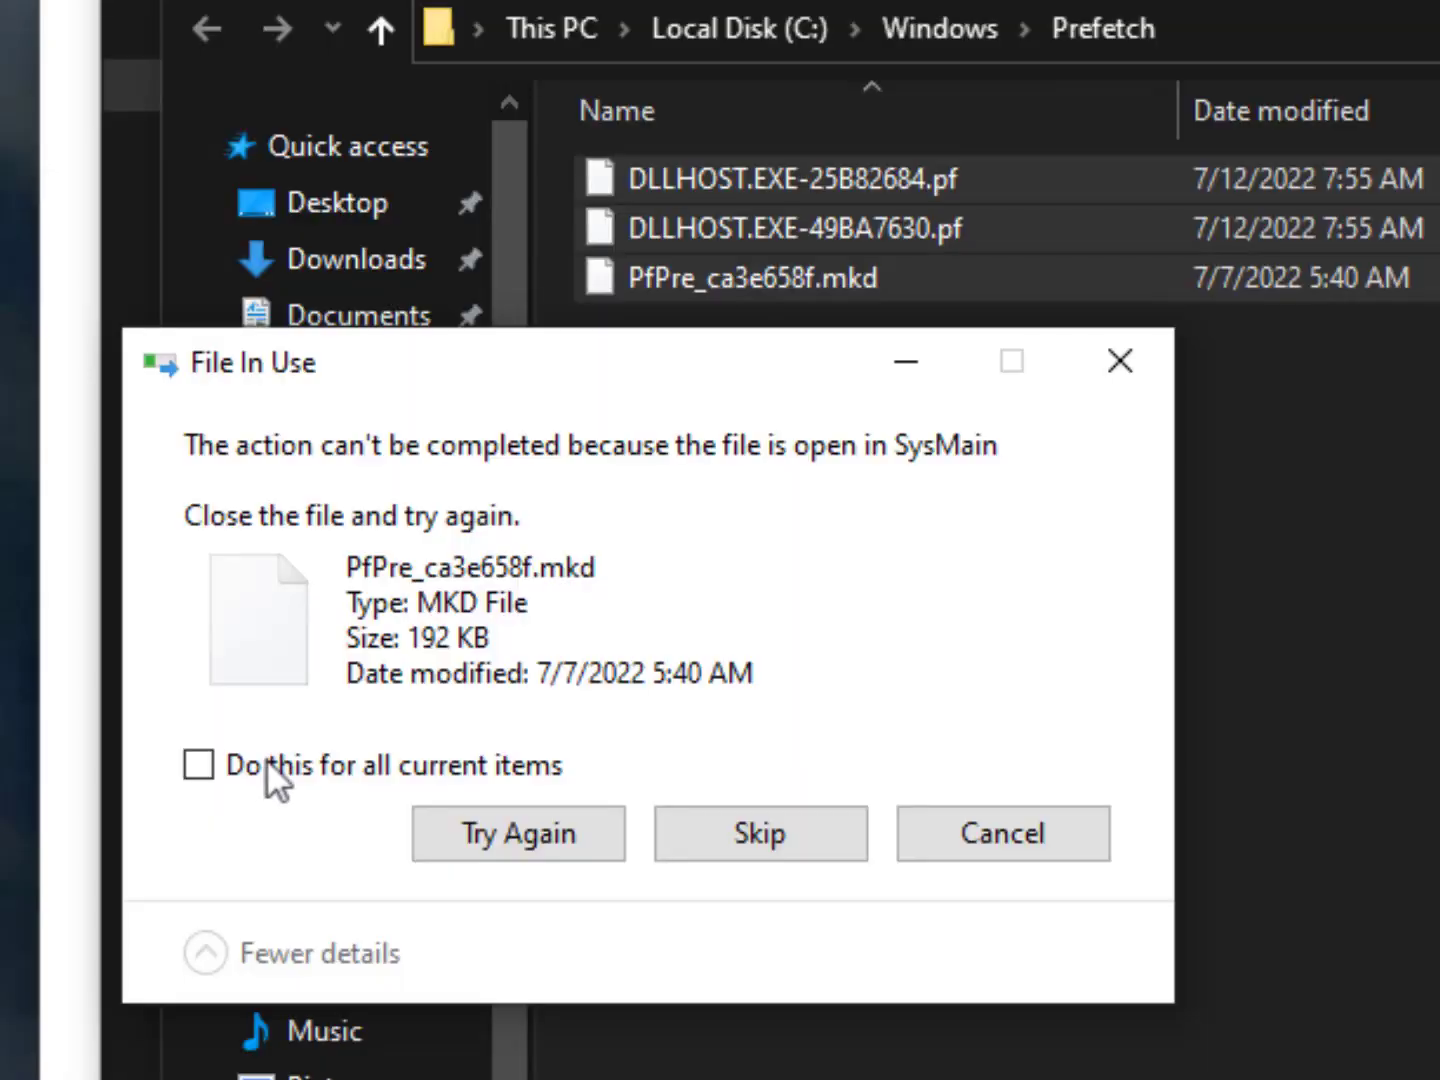
pyautogui.click(241, 445)
pyautogui.click(769, 824)
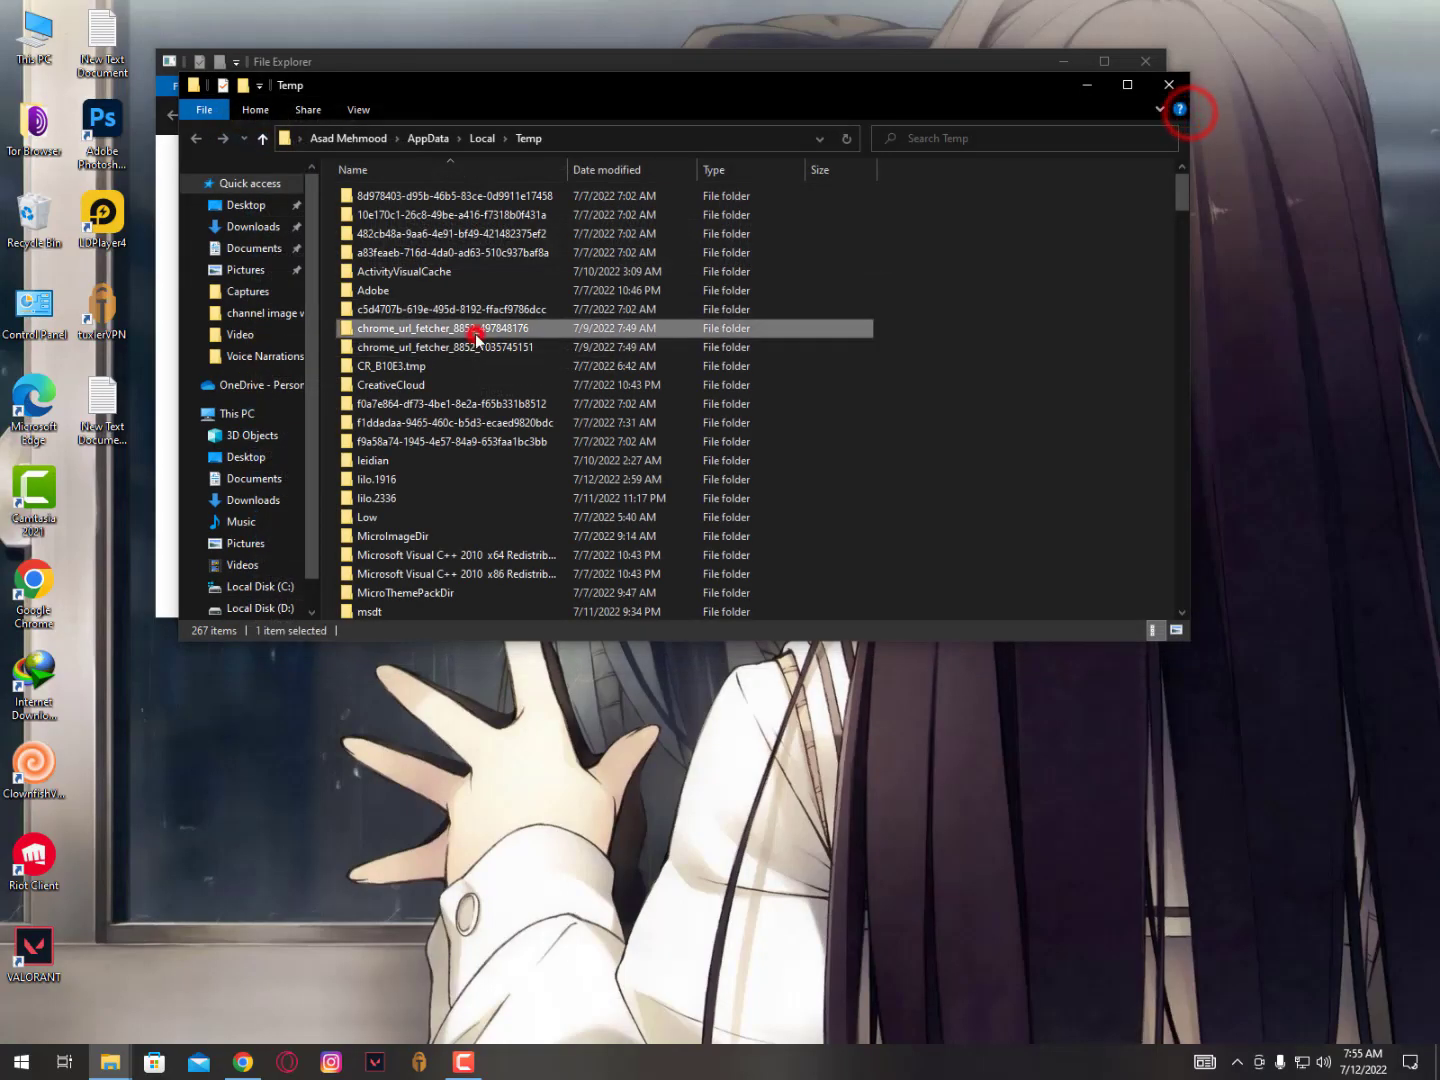
# Delete all 267 items in the user Temp folder, skipping the in-use folder, and close it.
pyautogui.hotkey('ctrl', 'a')
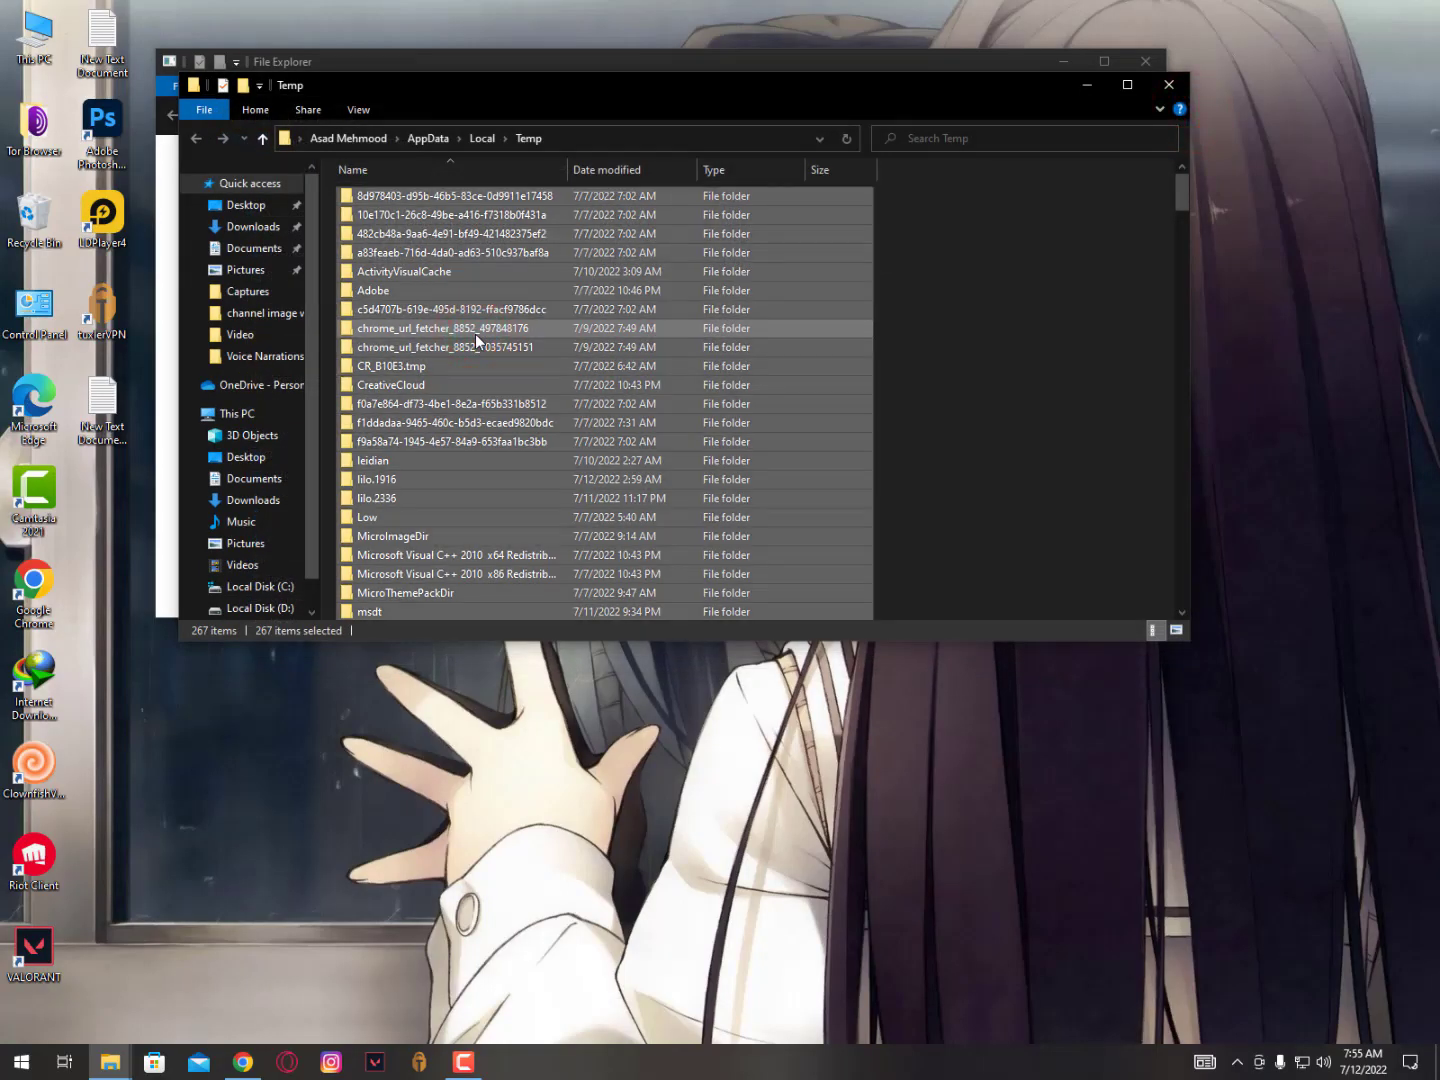
pyautogui.press('Delete')
pyautogui.click(683, 442)
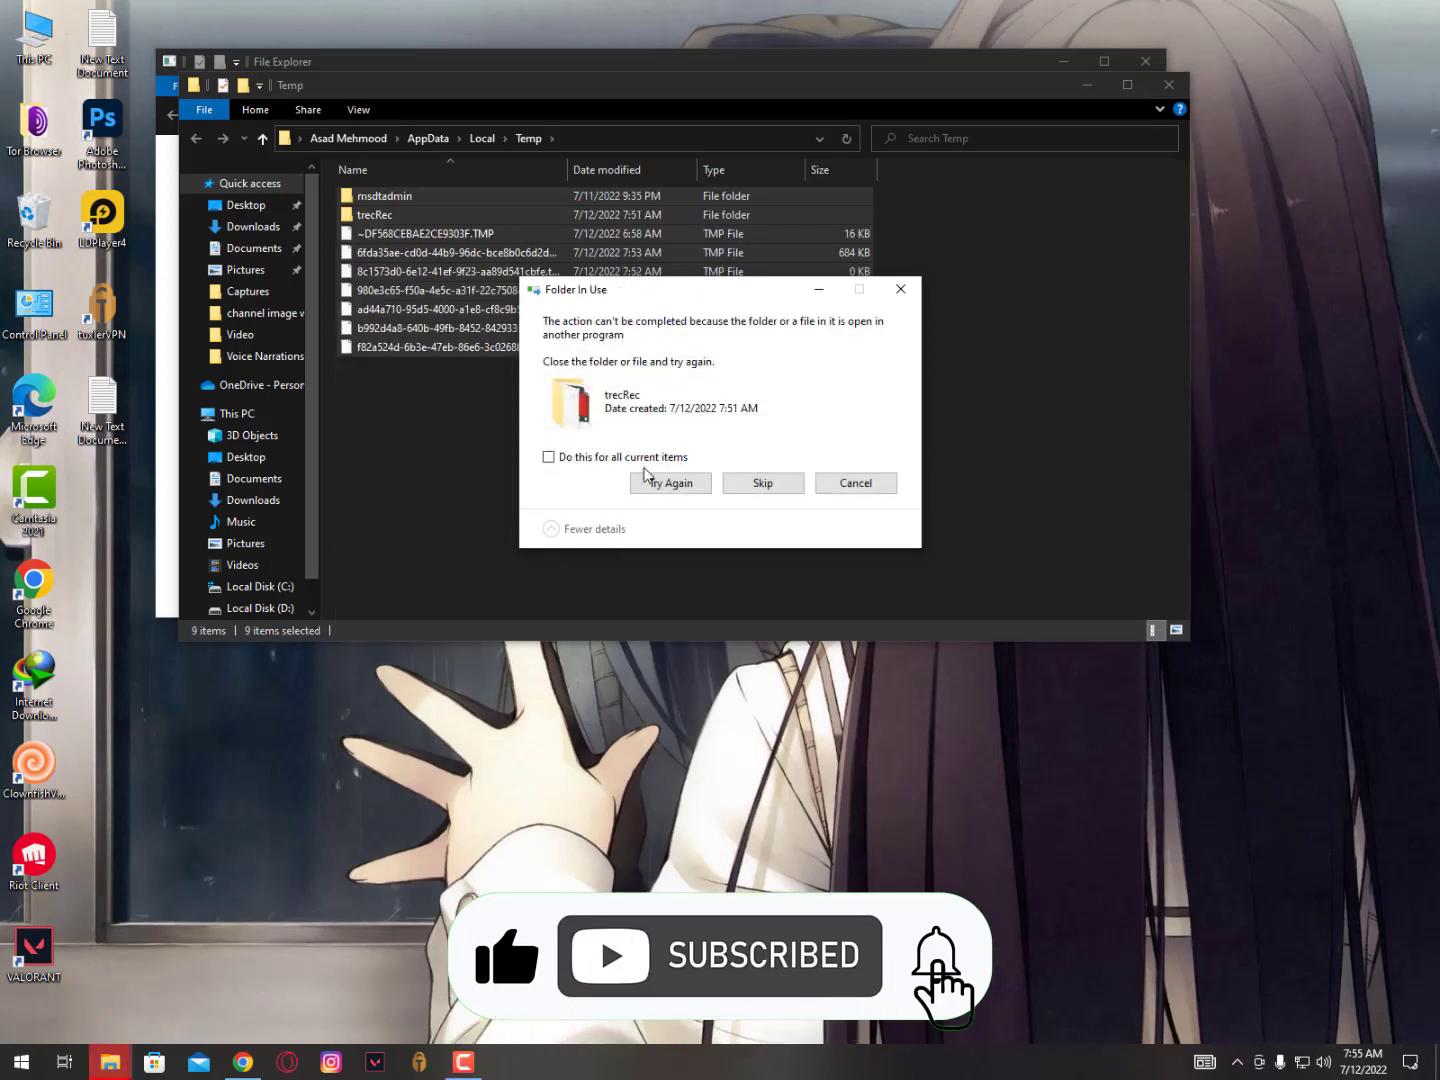
pyautogui.click(644, 458)
pyautogui.click(757, 482)
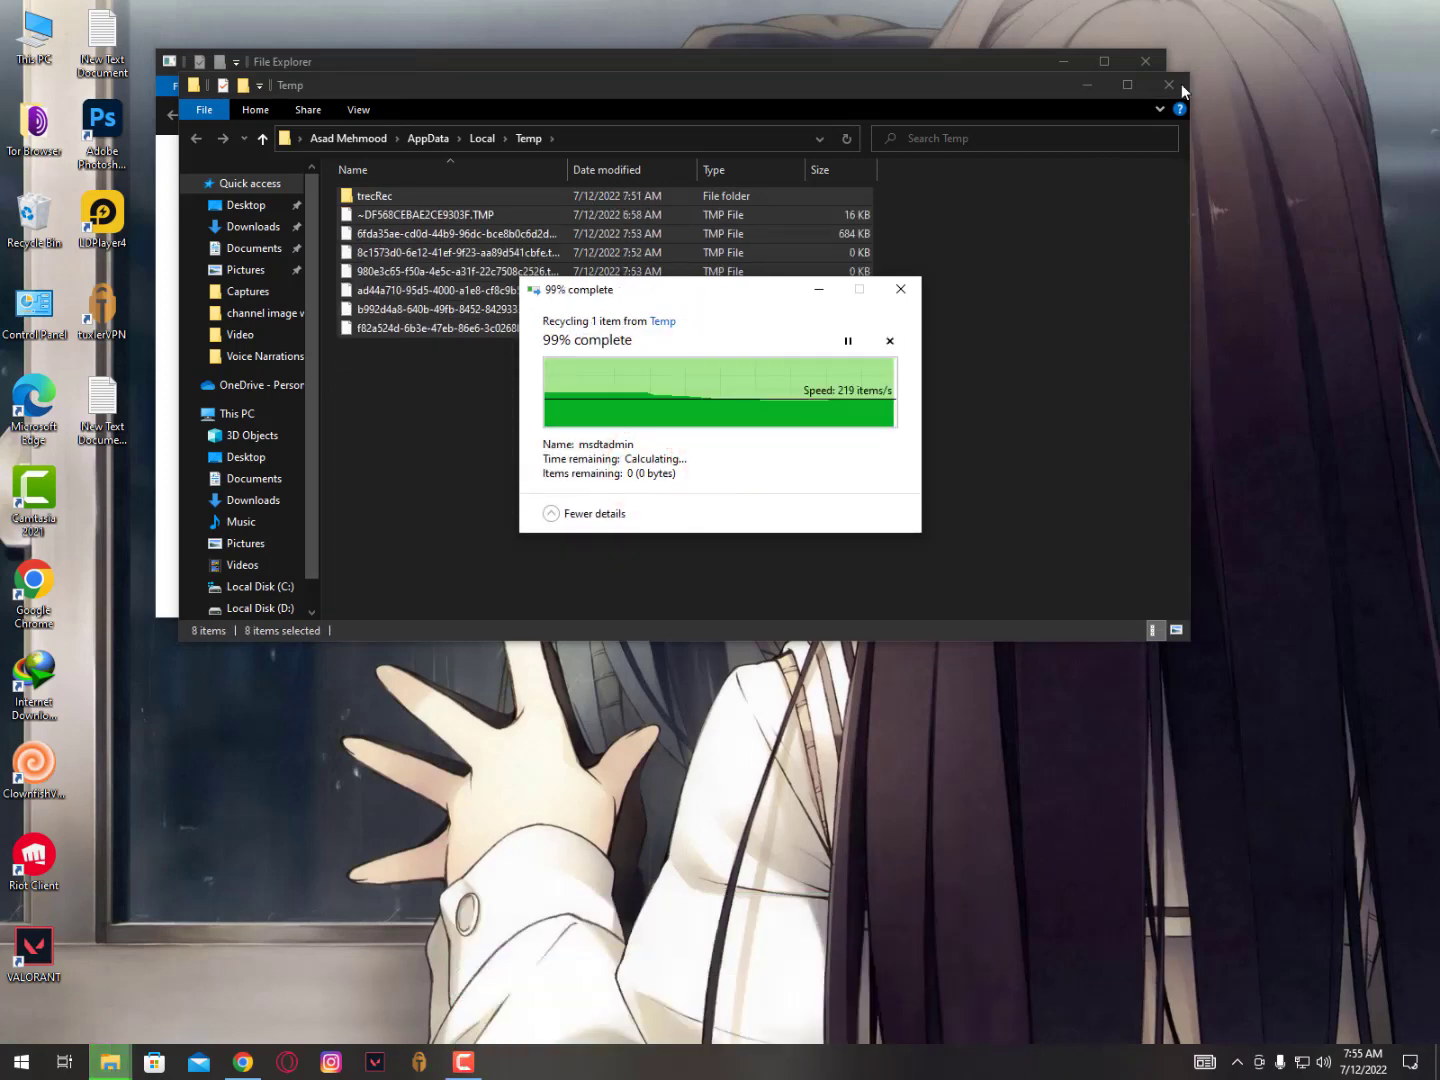
pyautogui.click(1181, 86)
# Delete all 33 Windows Temp items, close the window, and confirm the permanent deletion as administrator.
pyautogui.click(730, 556)
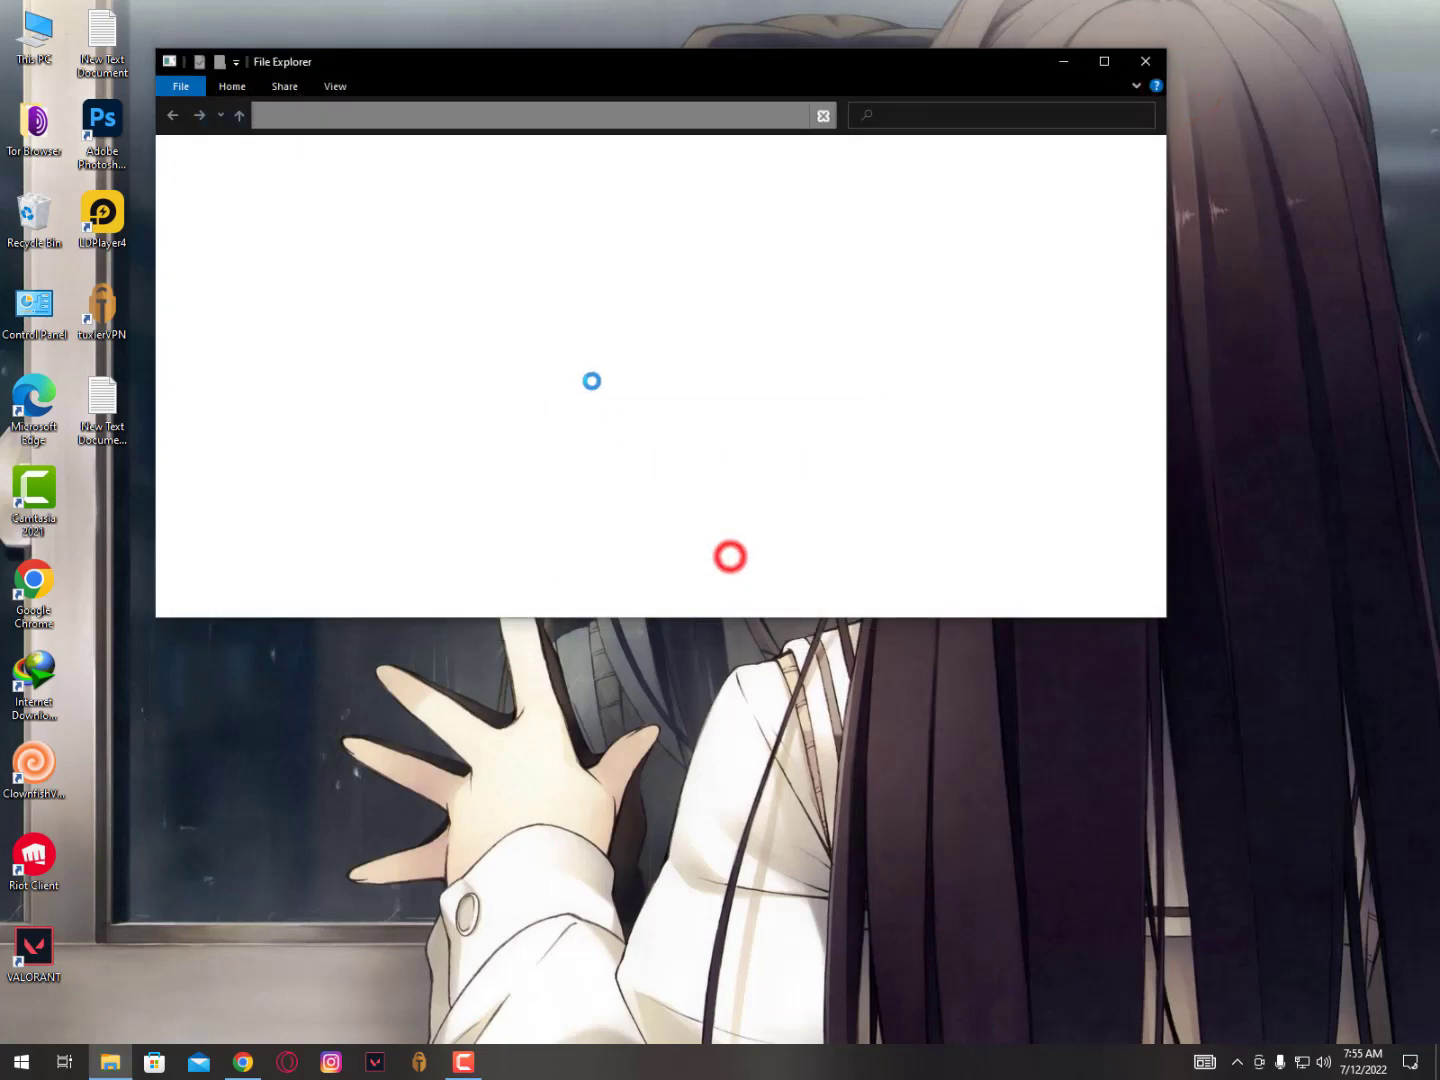
pyautogui.hotkey('ctrl', 'a')
pyautogui.press('Delete')
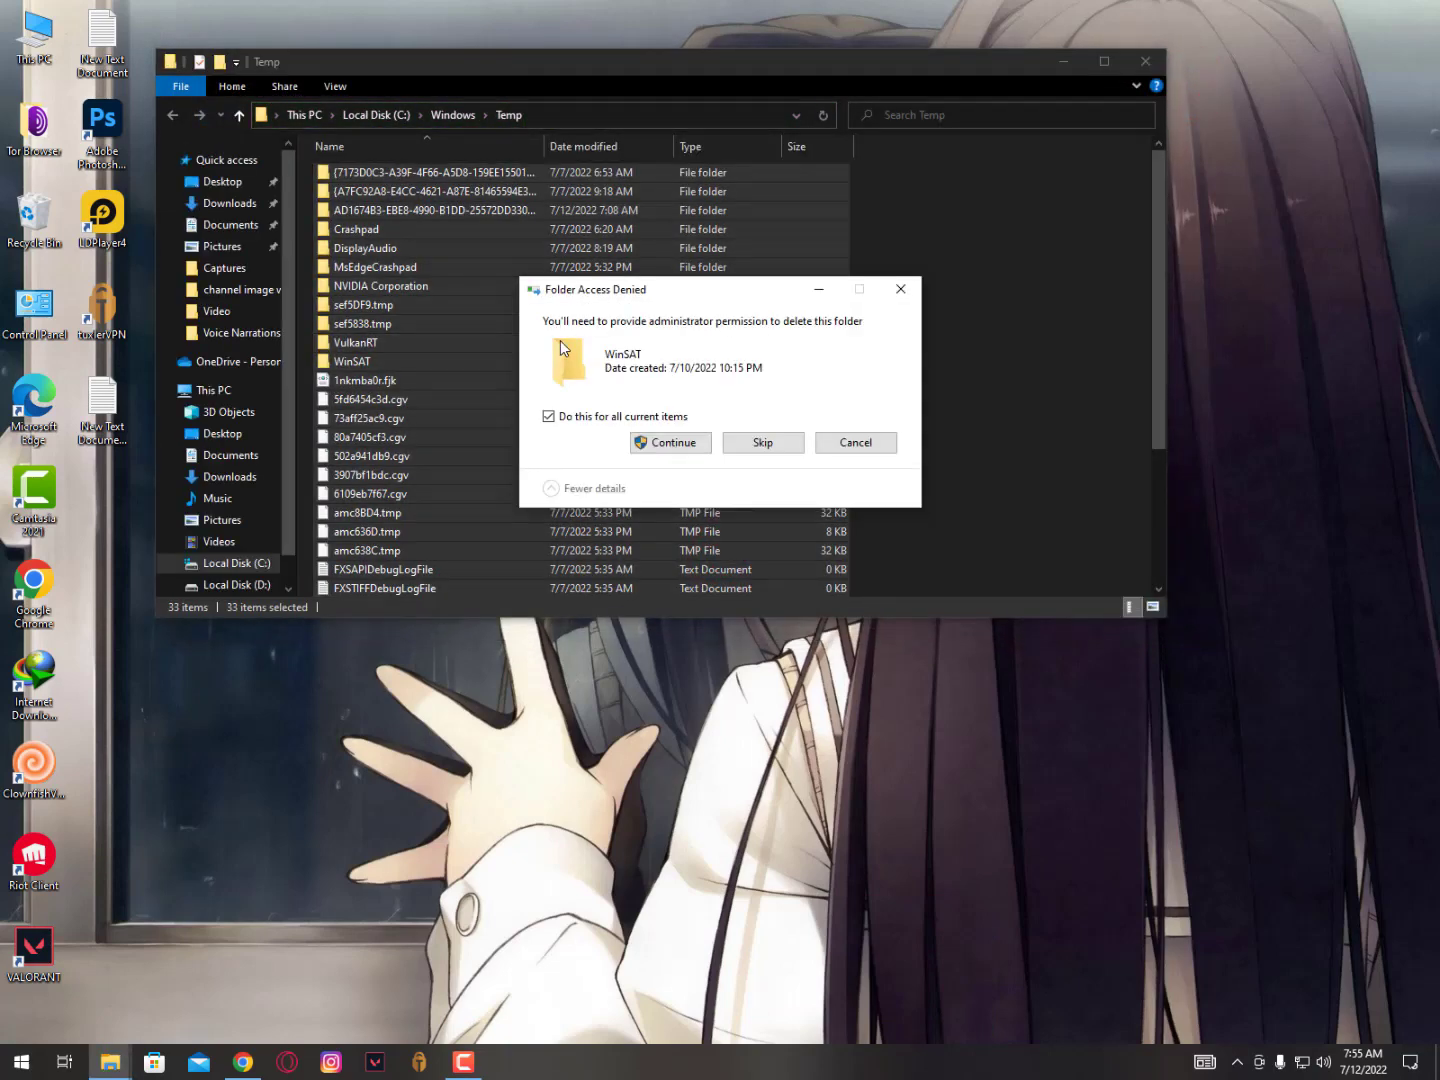
pyautogui.click(672, 443)
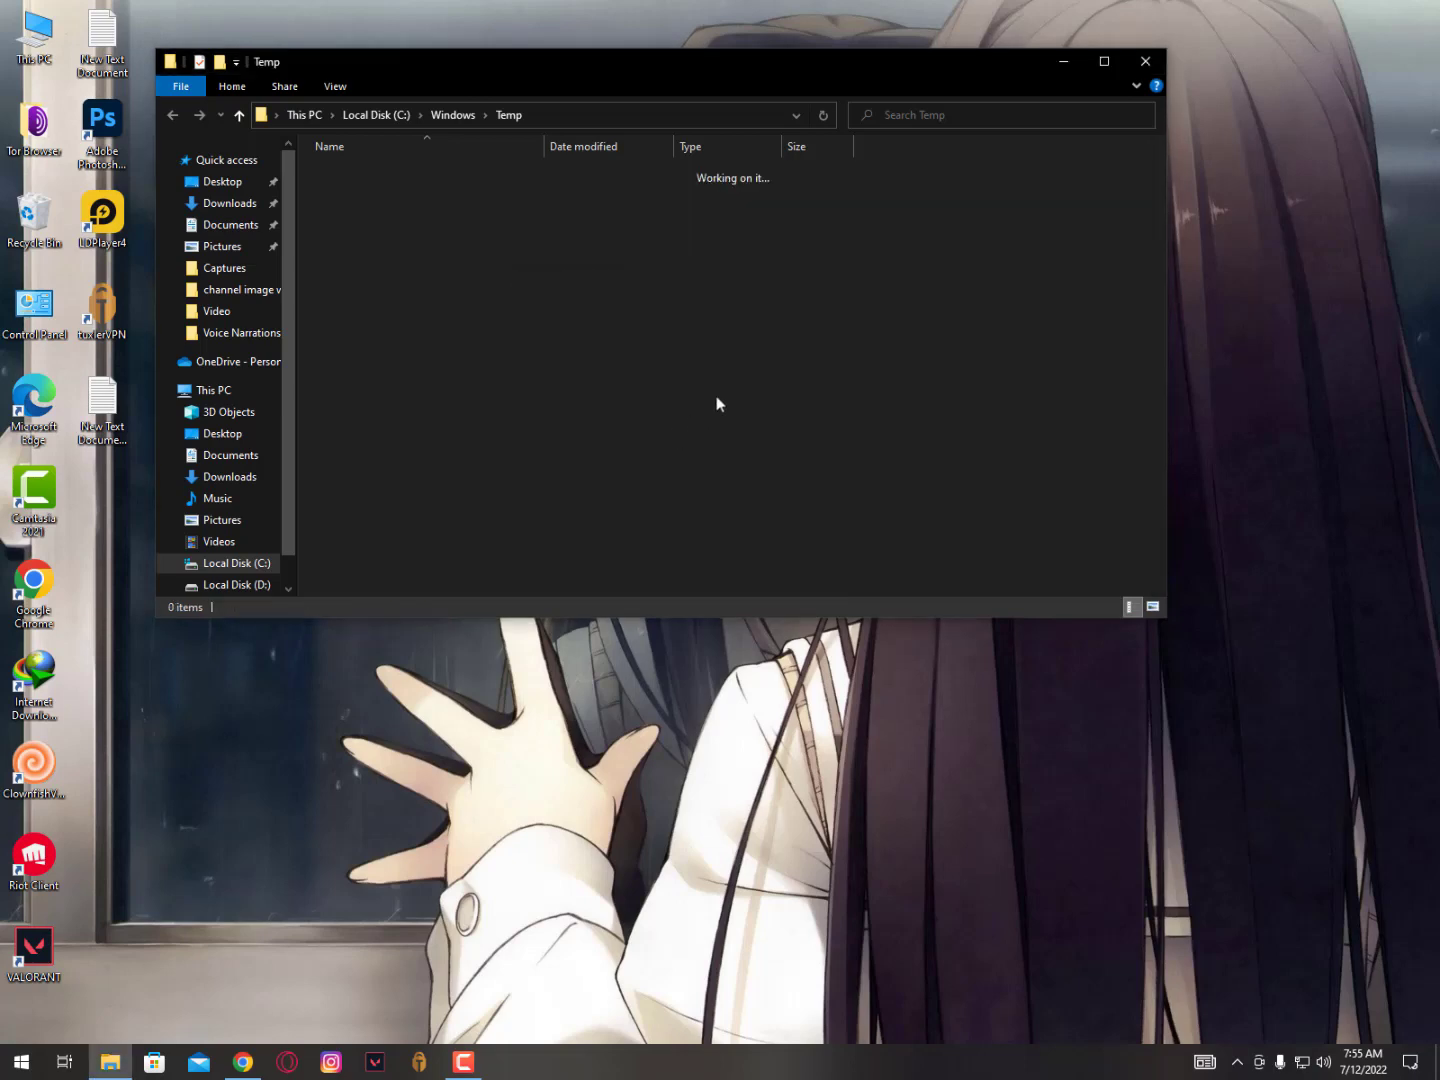
pyautogui.click(1145, 61)
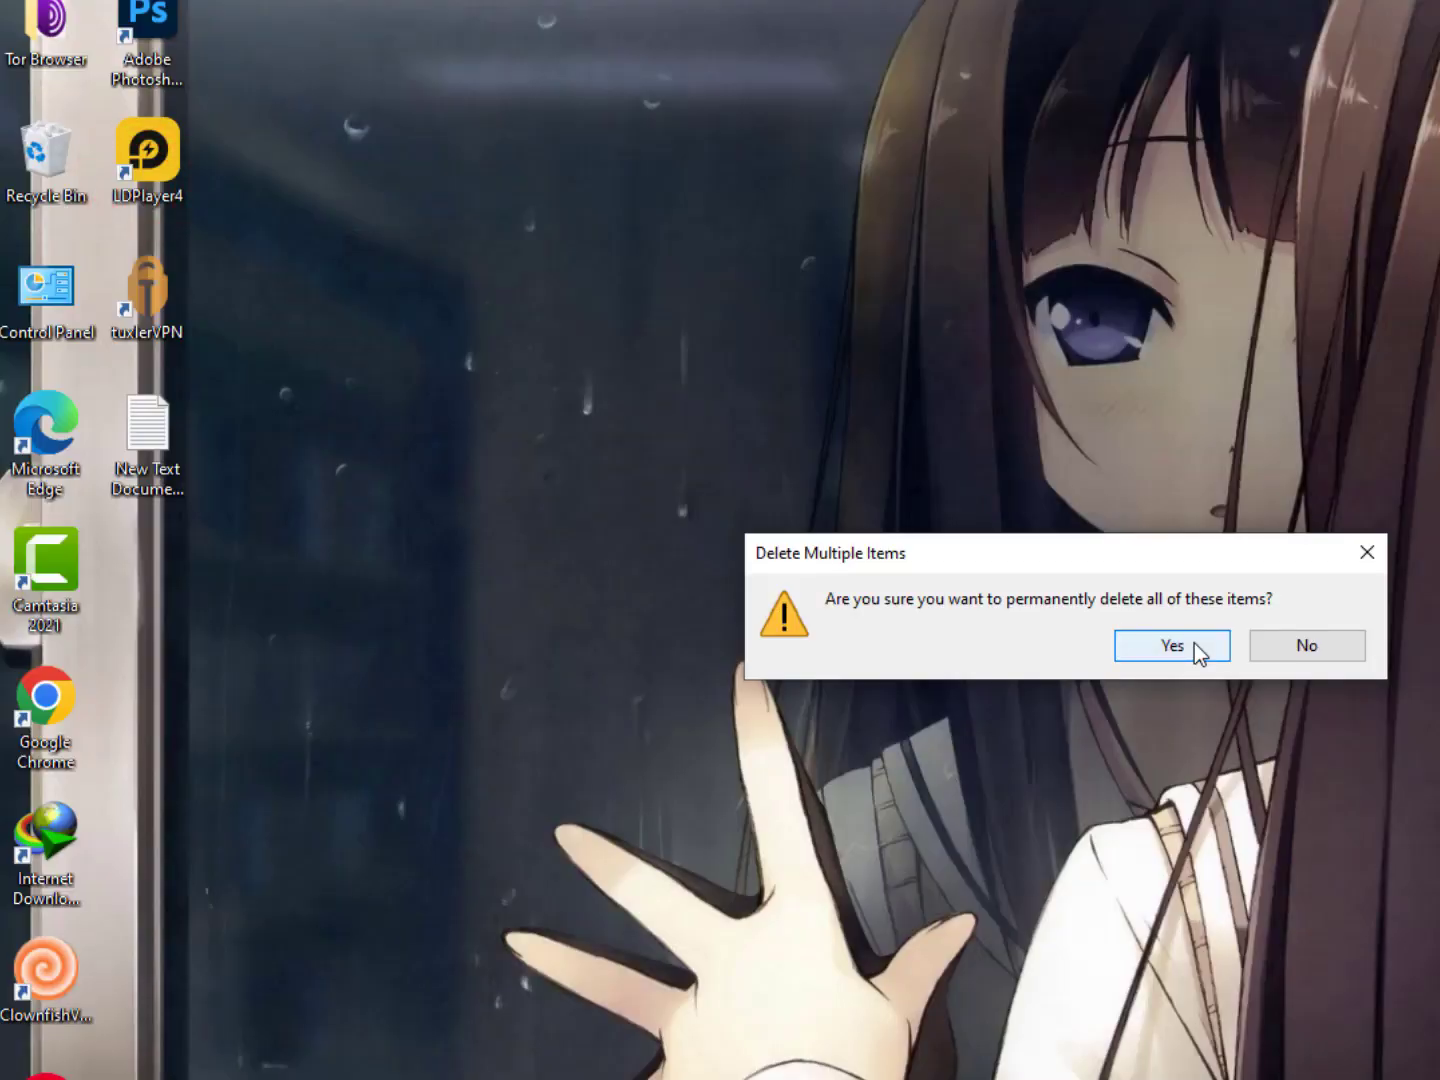
pyautogui.click(1194, 644)
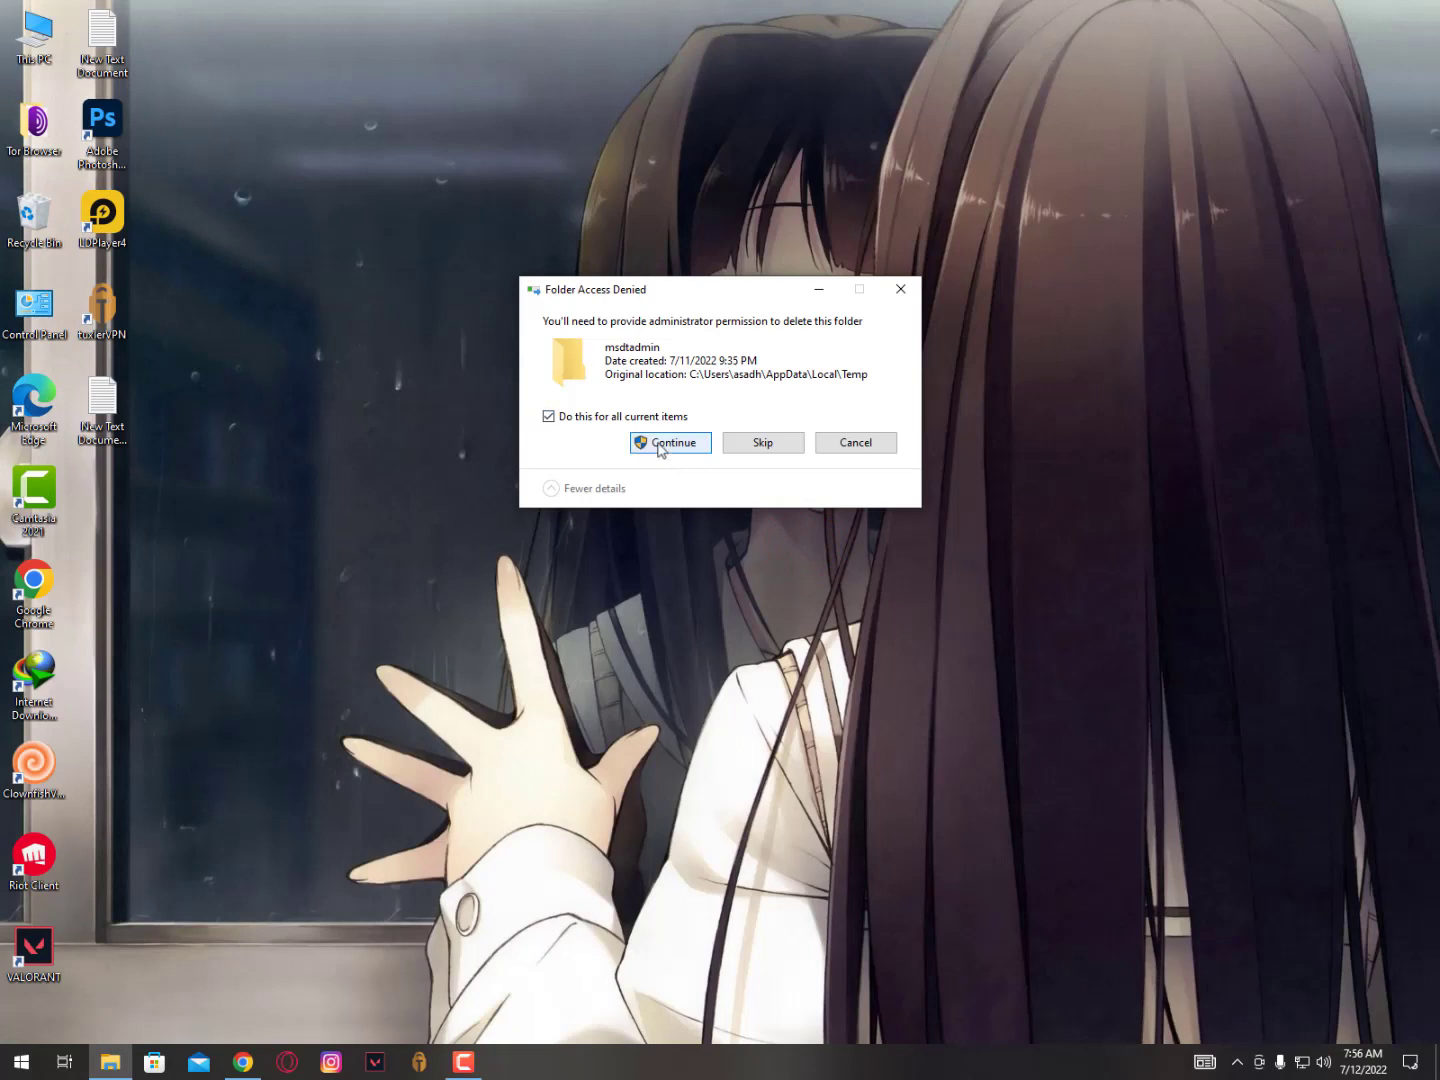
pyautogui.click(661, 444)
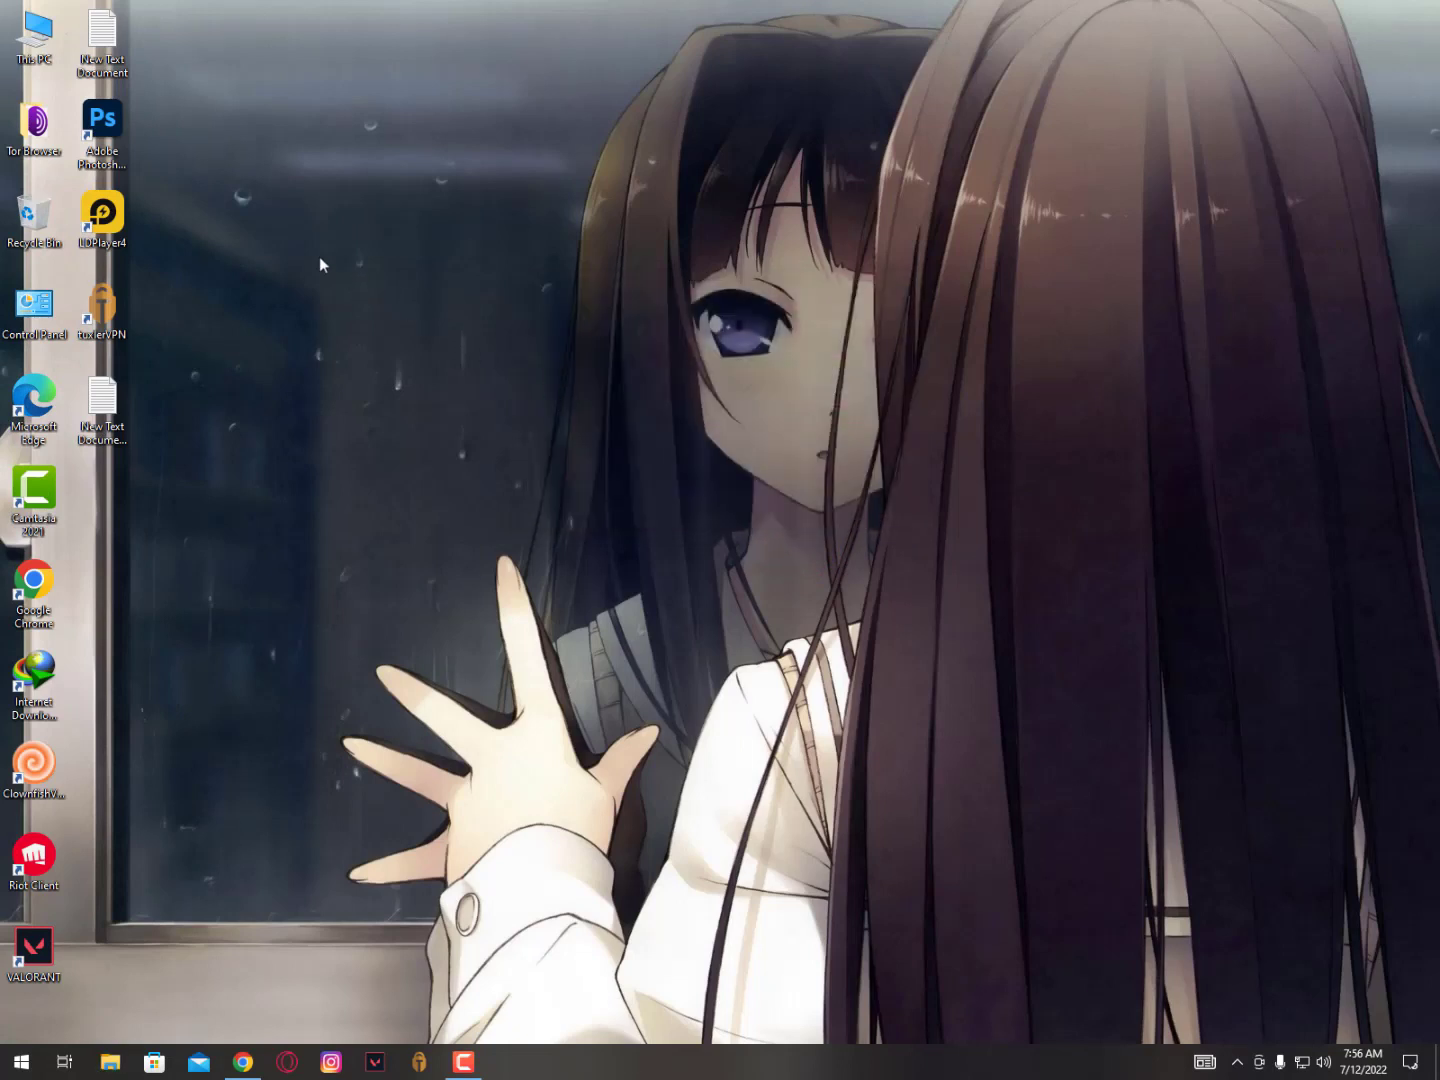
pyautogui.rightClick(311, 253)
pyautogui.click(399, 311)
pyautogui.click(1234, 1062)
pyautogui.click(1026, 921)
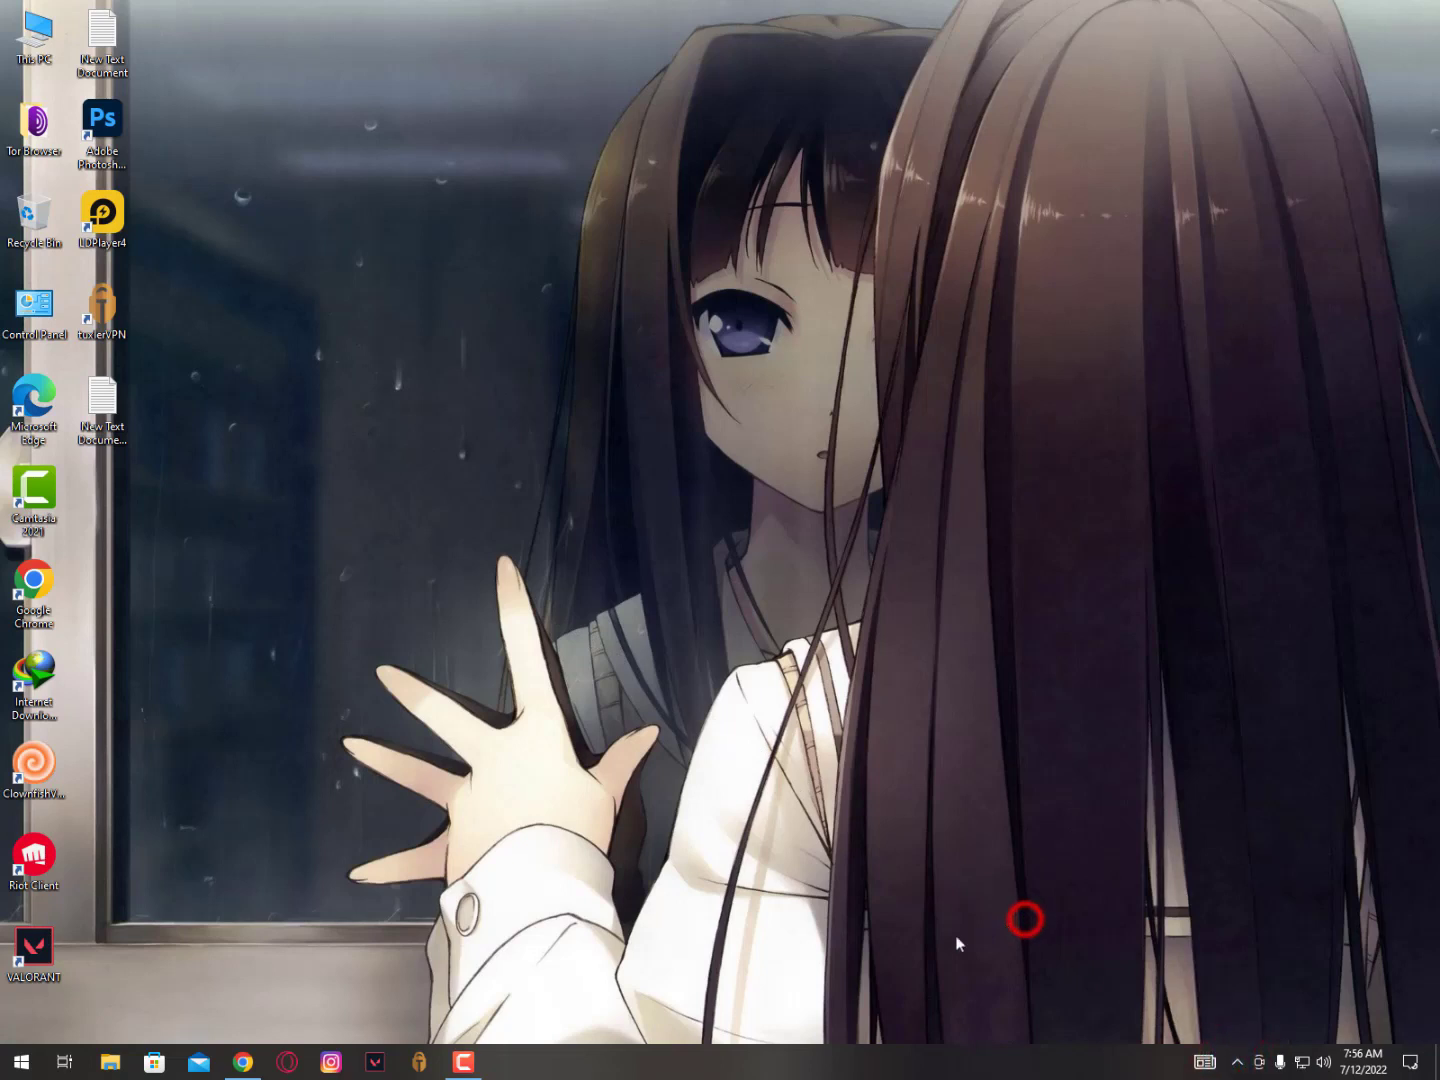
pyautogui.click(464, 1058)
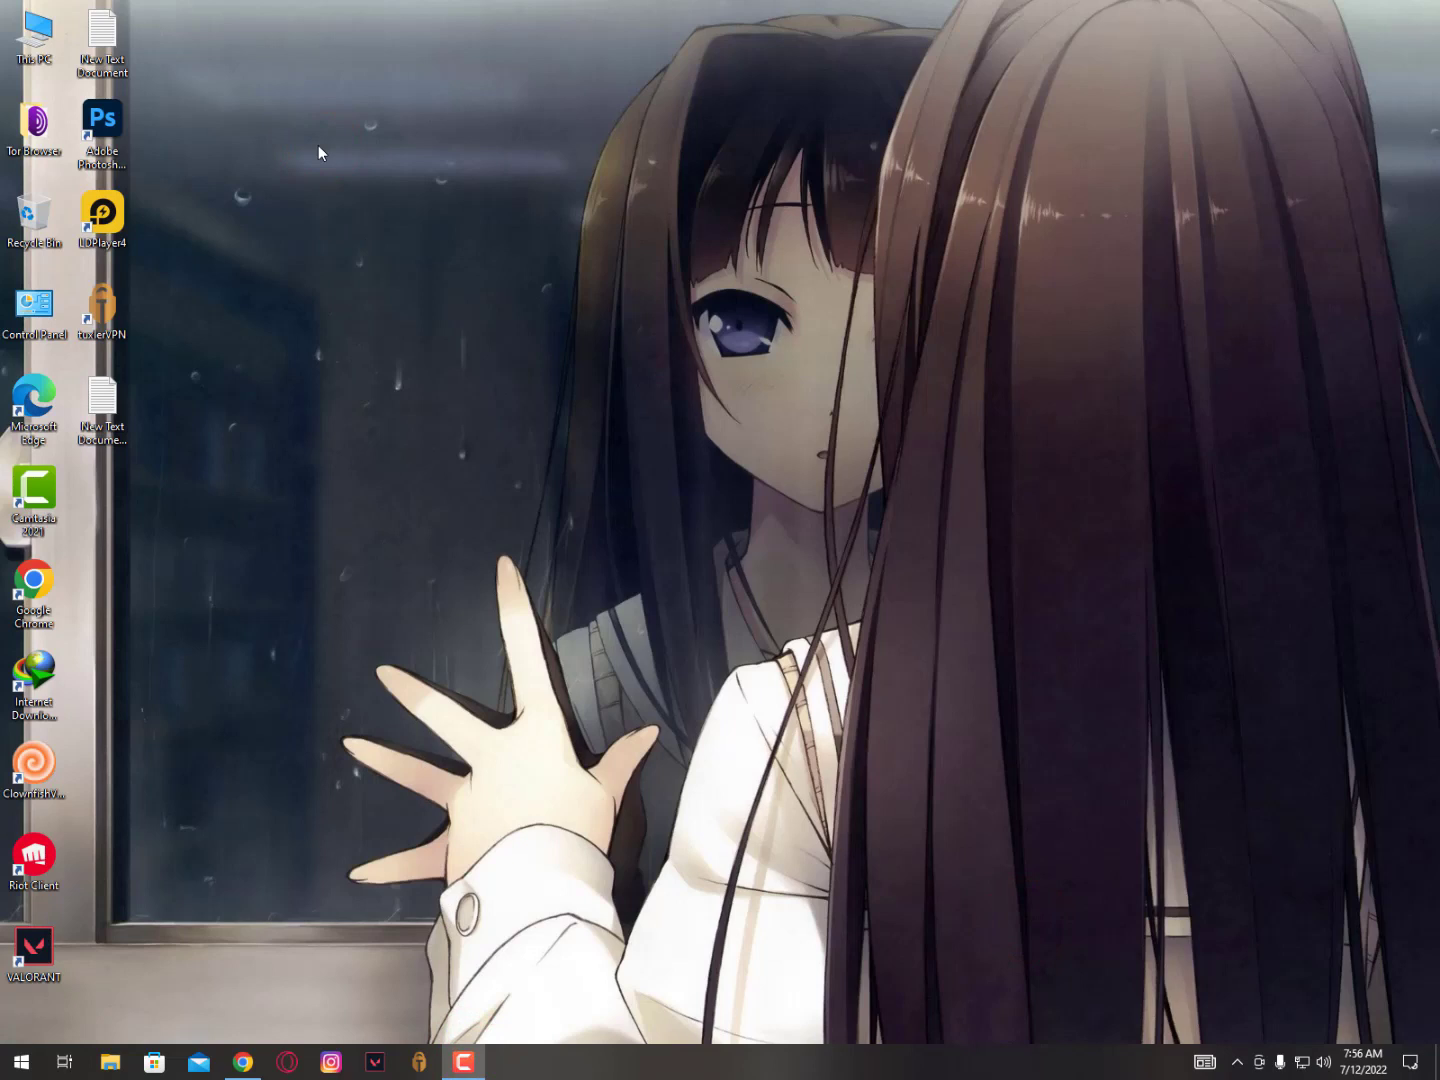
pyautogui.click(392, 257)
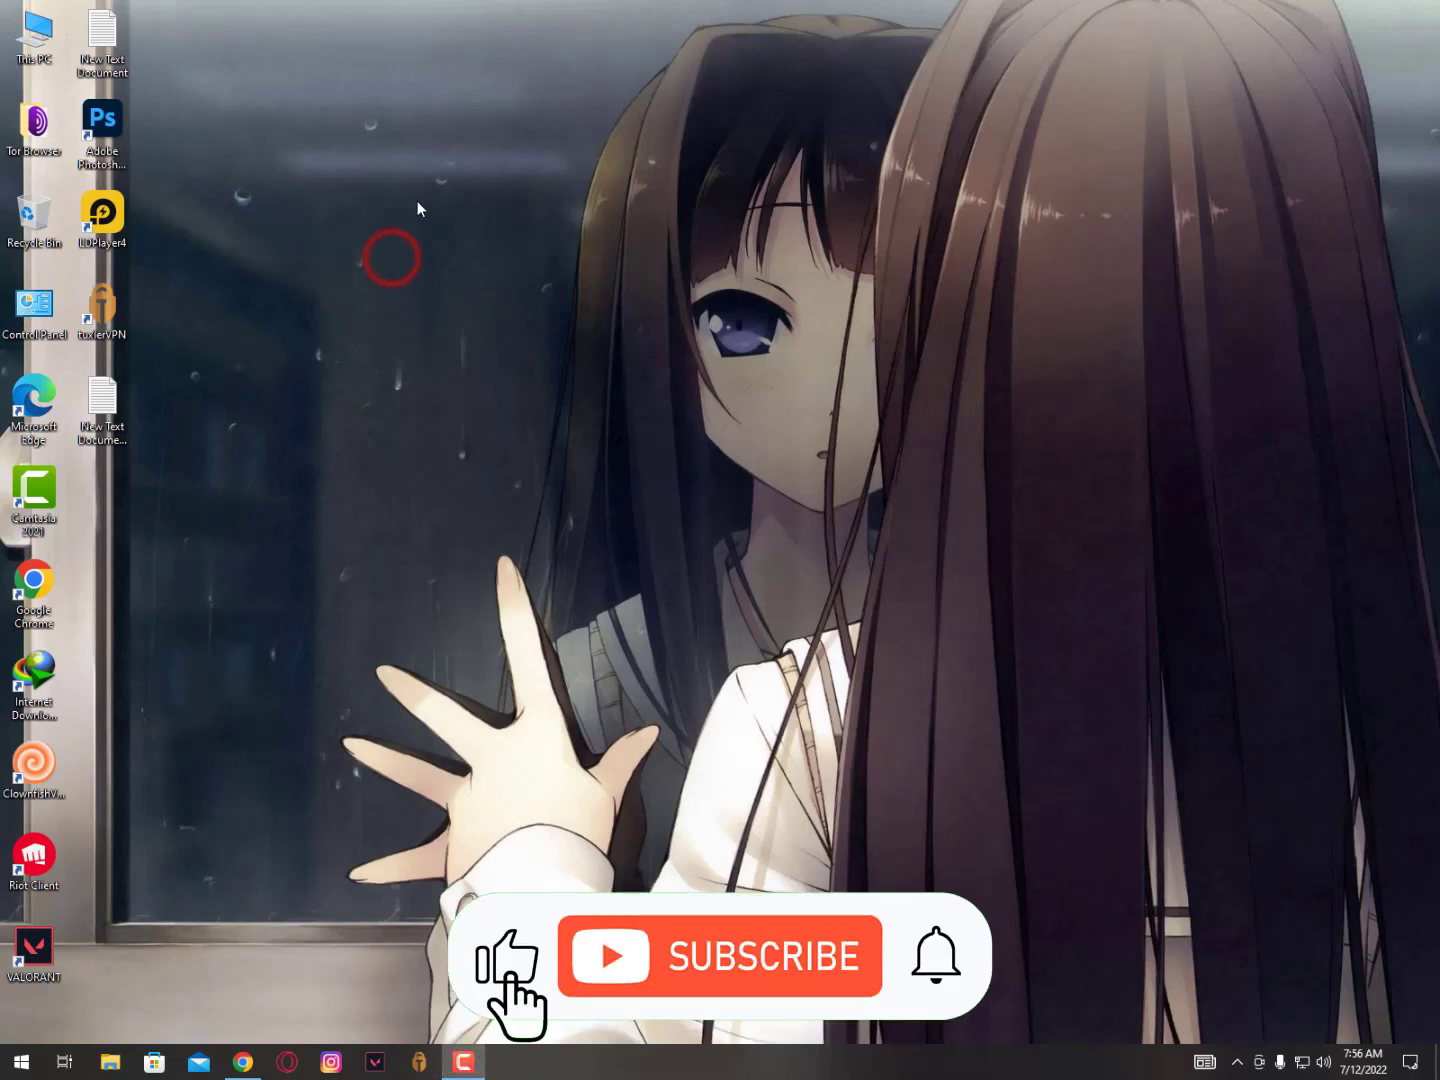
pyautogui.click(393, 178)
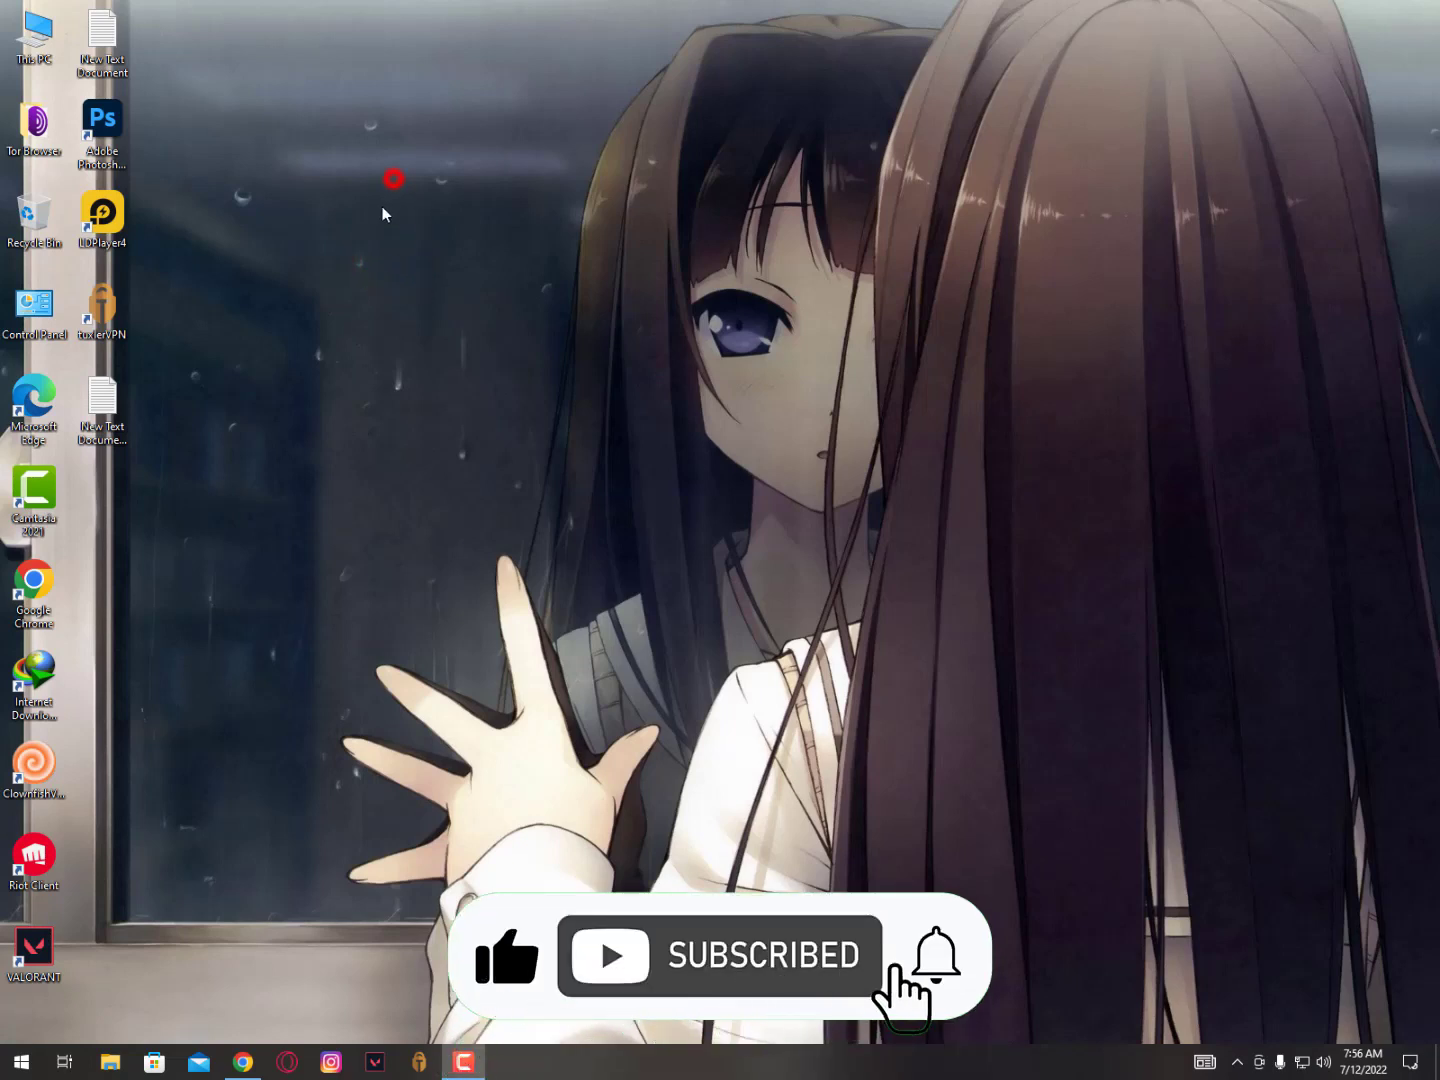